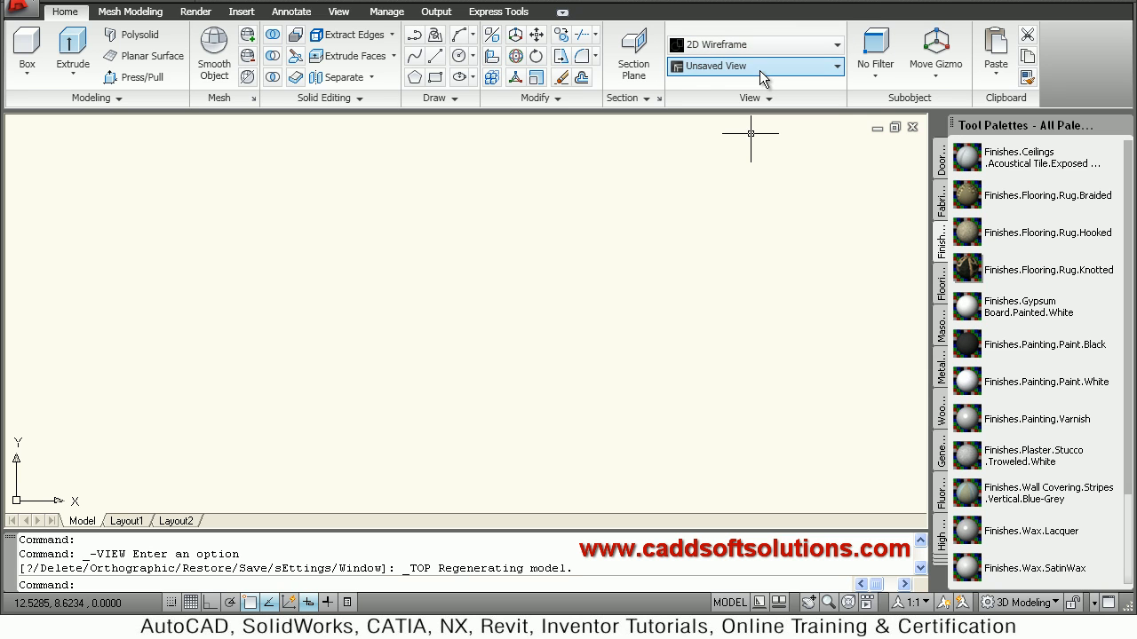
Switch to the Right preset view and set UCSICON to Noorigin so the axes stay in the corner
left_click(760, 70)
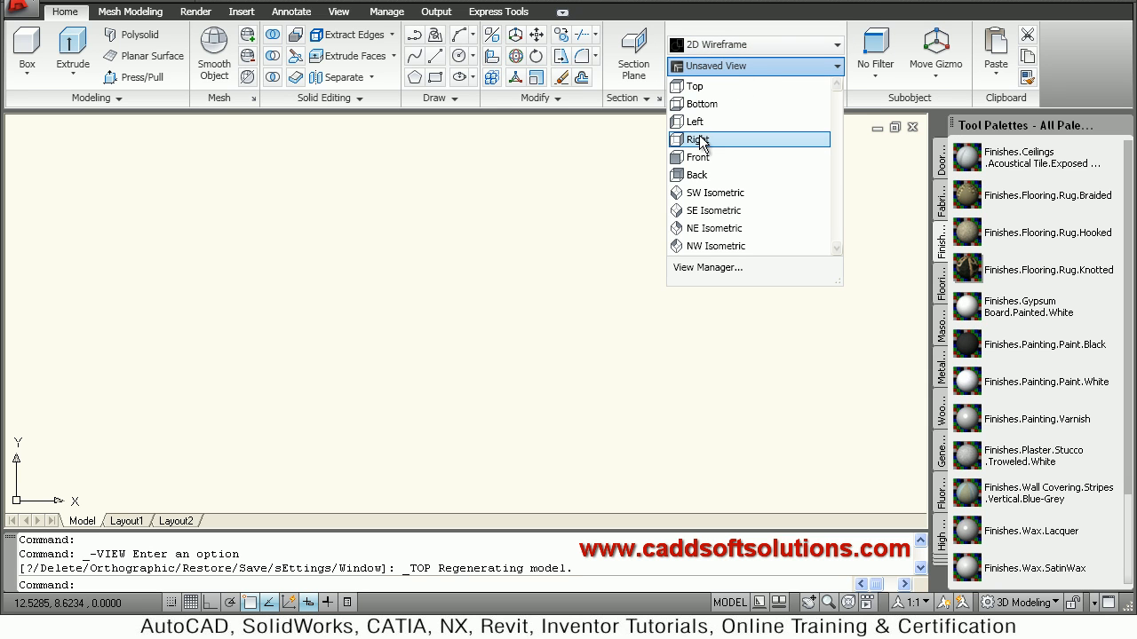
left_click(703, 140)
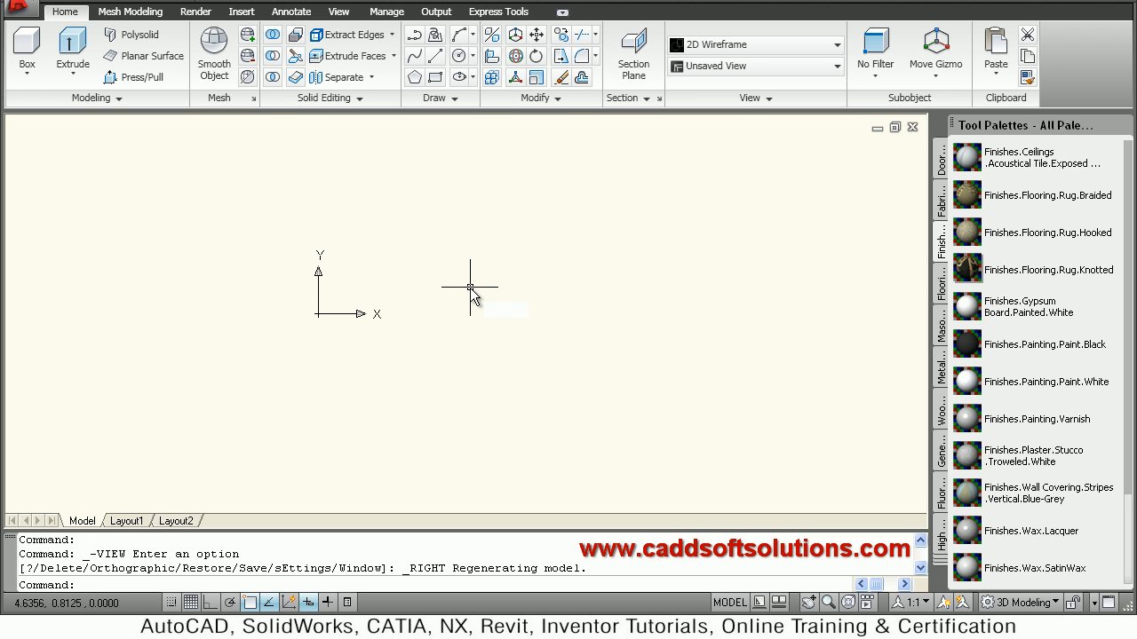
type("ucsicon")
key("Return")
type("n")
key("Return")
type("ucsicon")
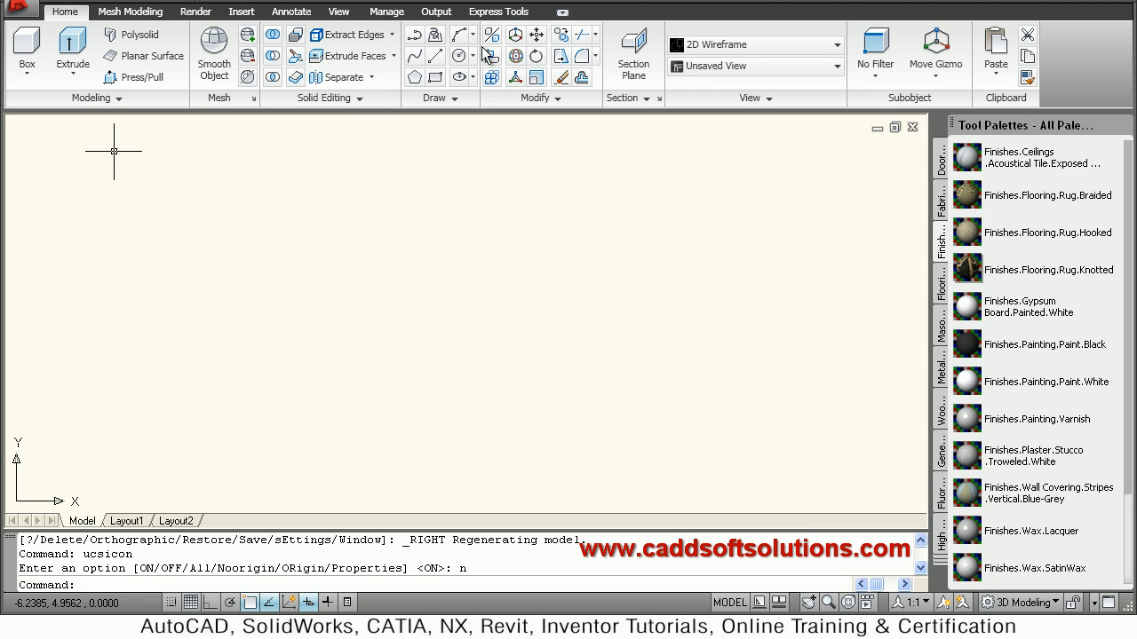
Draw the main three-point arc forming the bowl's curved side
left_click(459, 38)
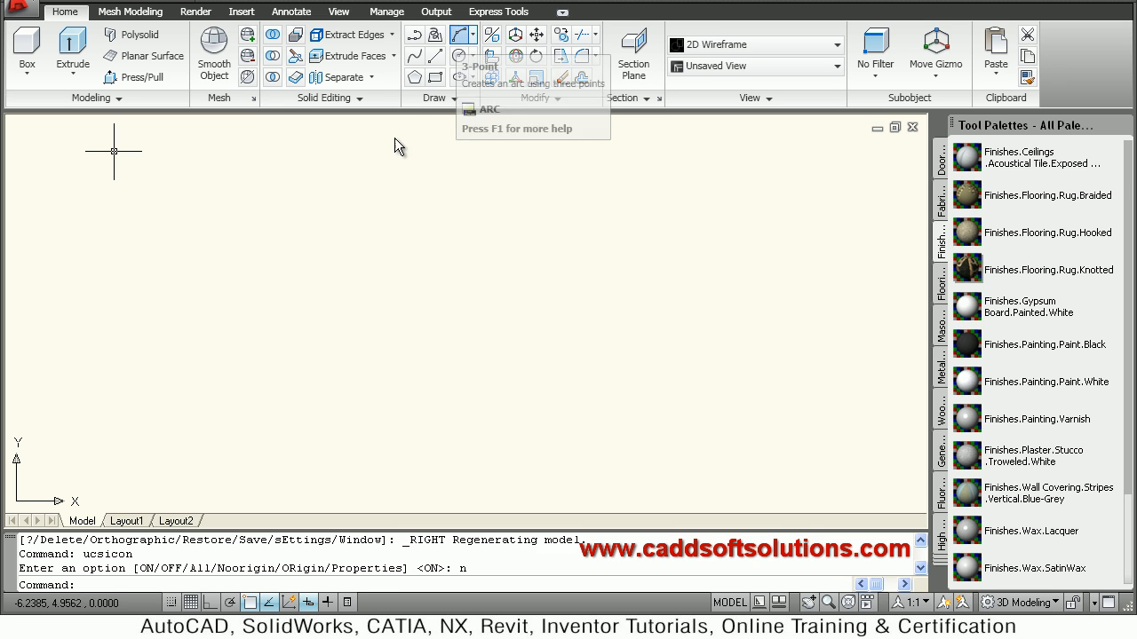
left_click(310, 235)
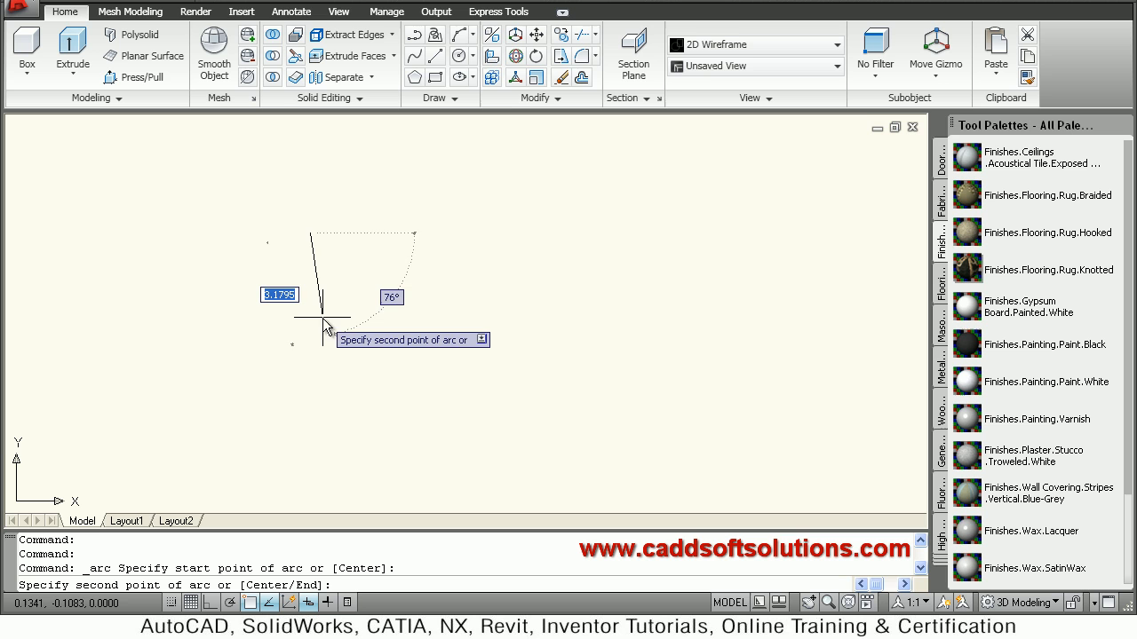
left_click(325, 316)
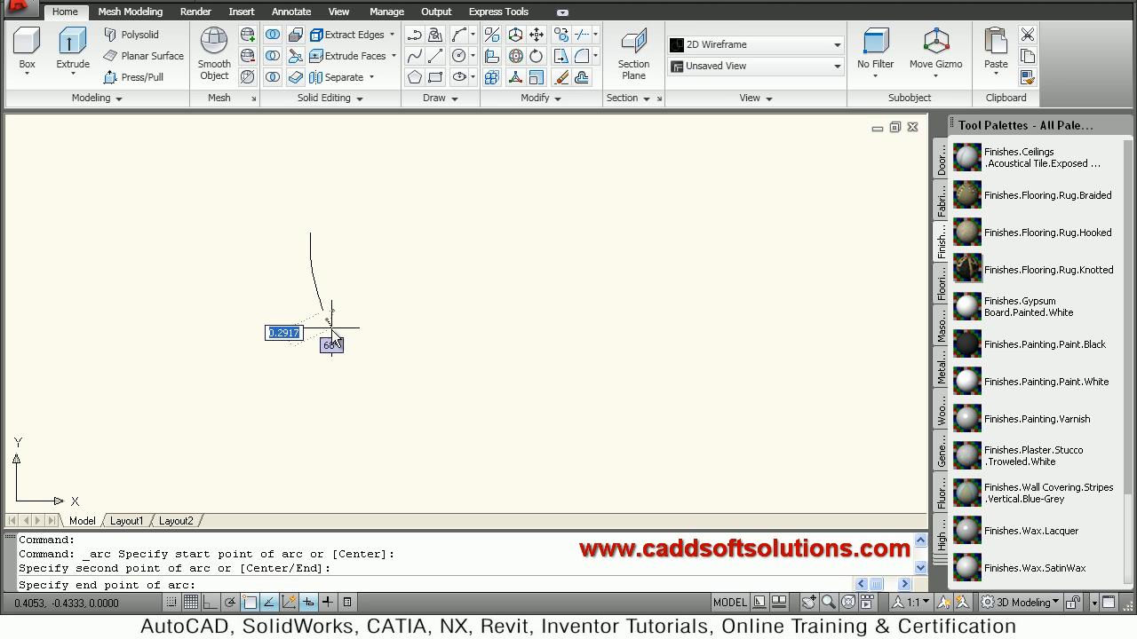
left_click(364, 366)
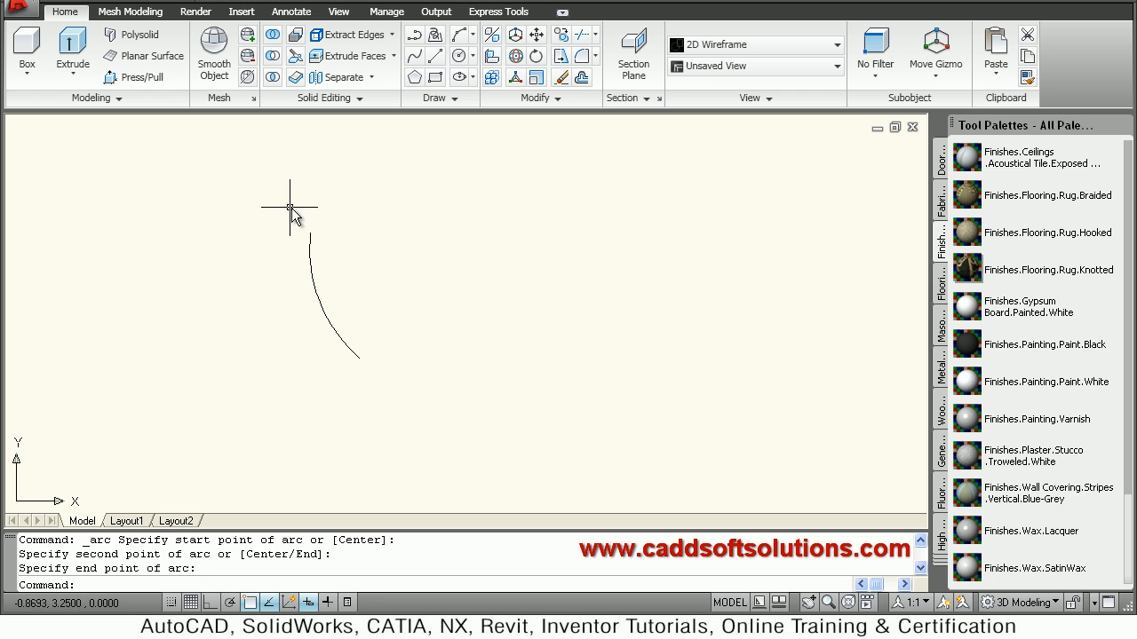
key("Escape")
scroll(304, 229, "up", 1)
scroll(304, 222, "up", 1)
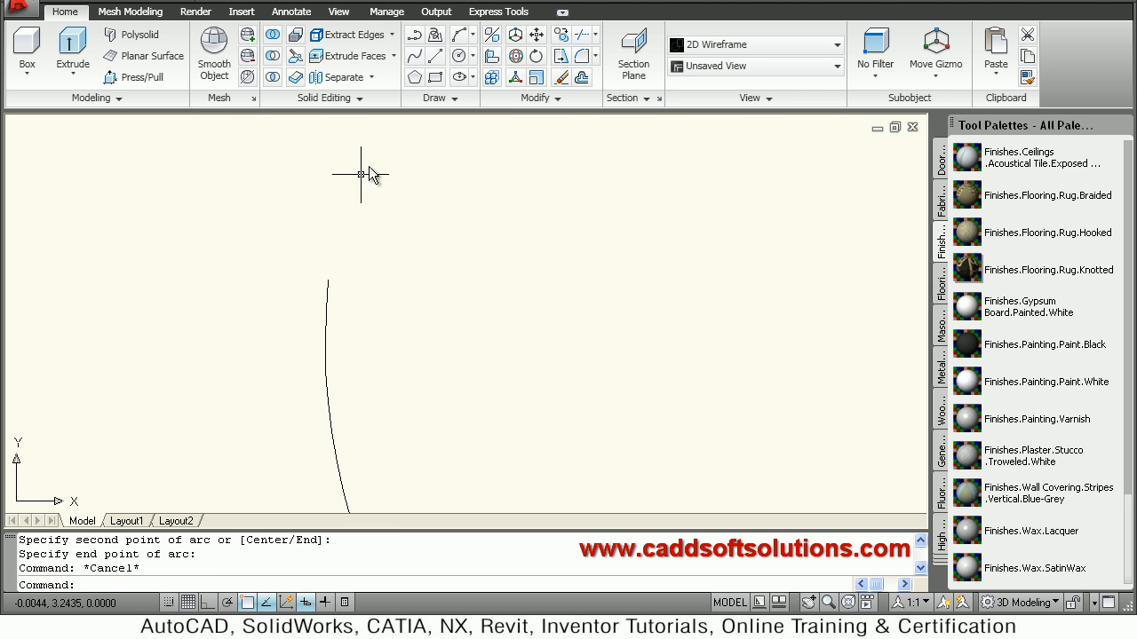
Draw a second short three-point arc for the lip at the top of the curve
left_click(459, 34)
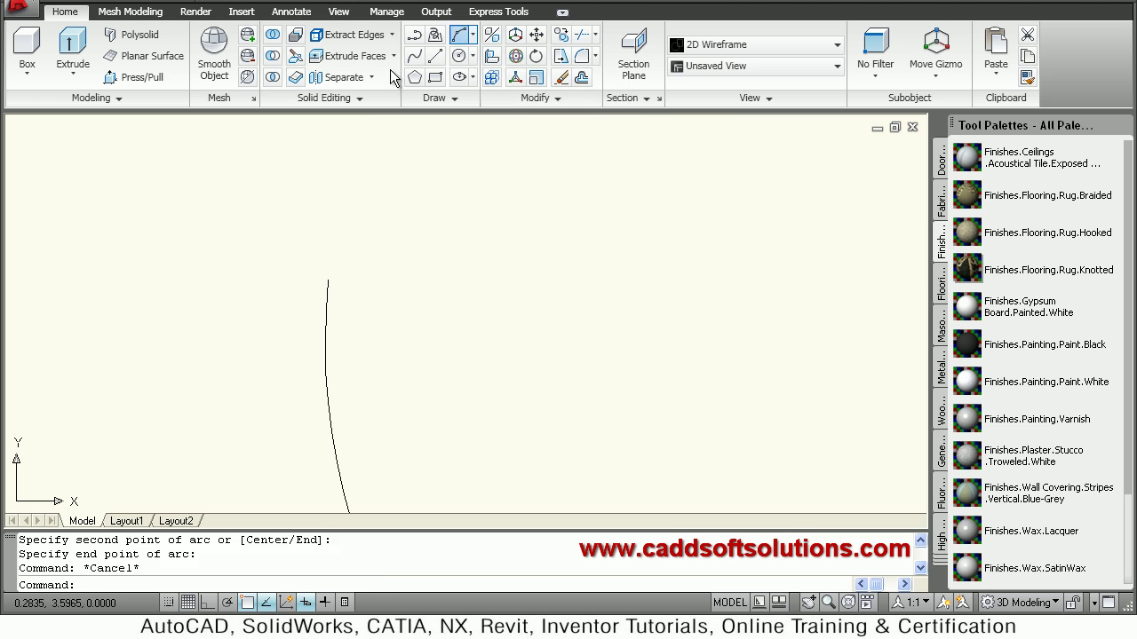
left_click(305, 256)
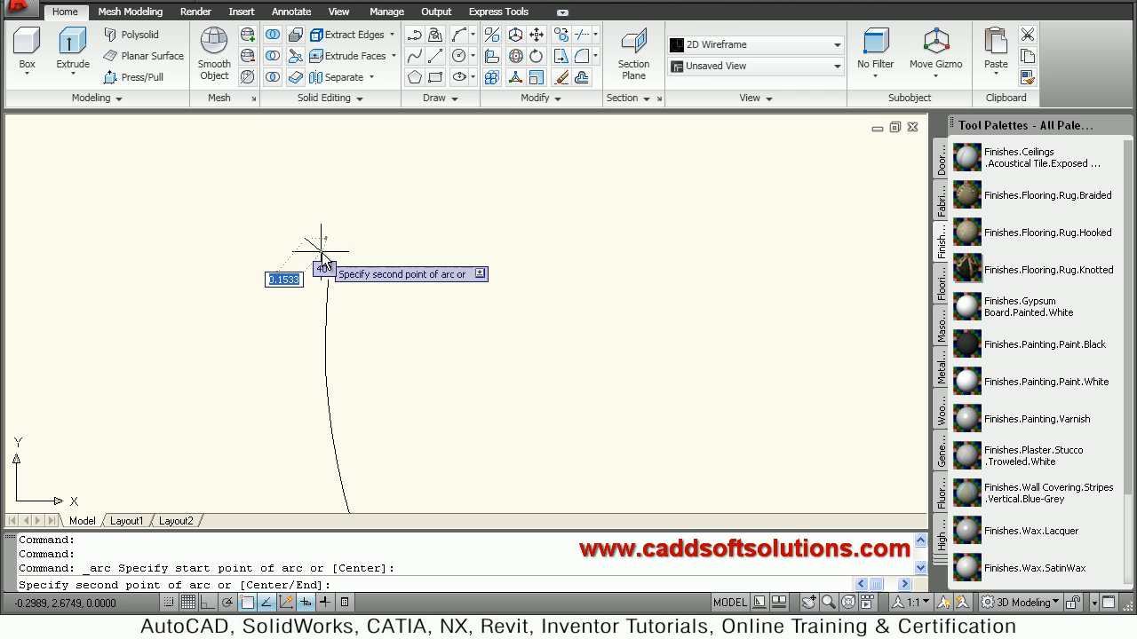
left_click(325, 249)
left_click(331, 283)
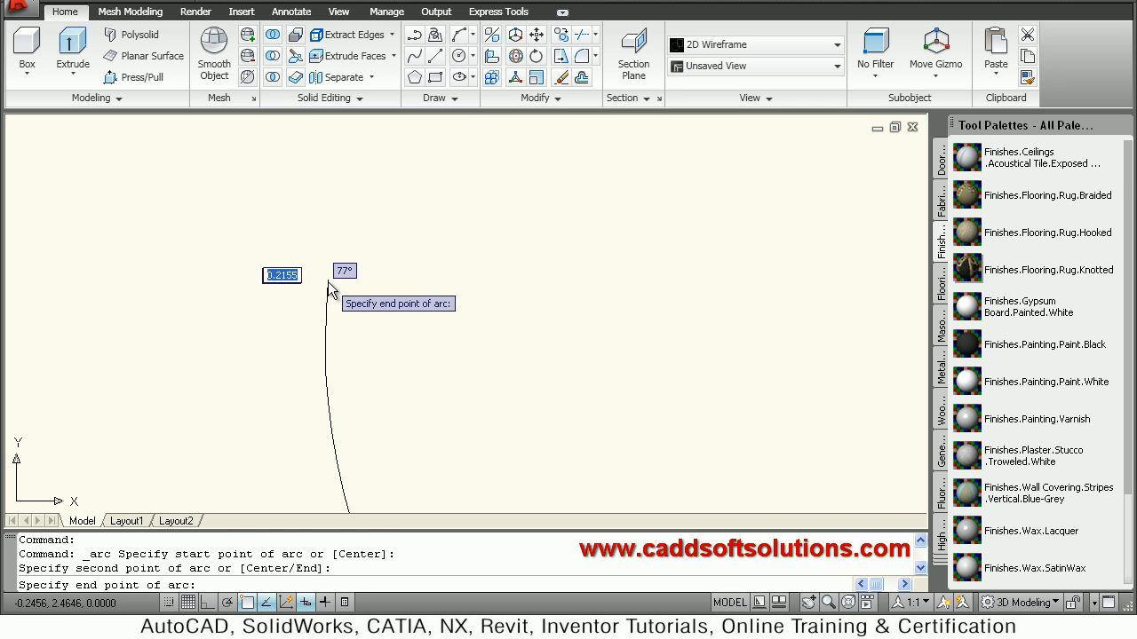
key("Escape")
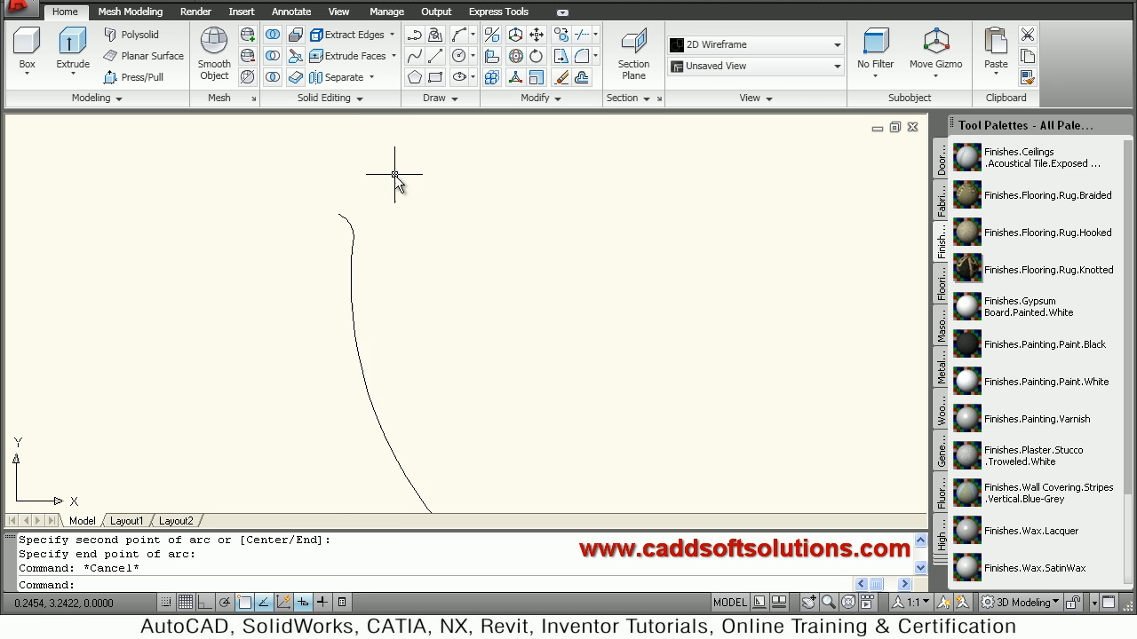
scroll(422, 211, "down", 1)
scroll(476, 351, "down", 2)
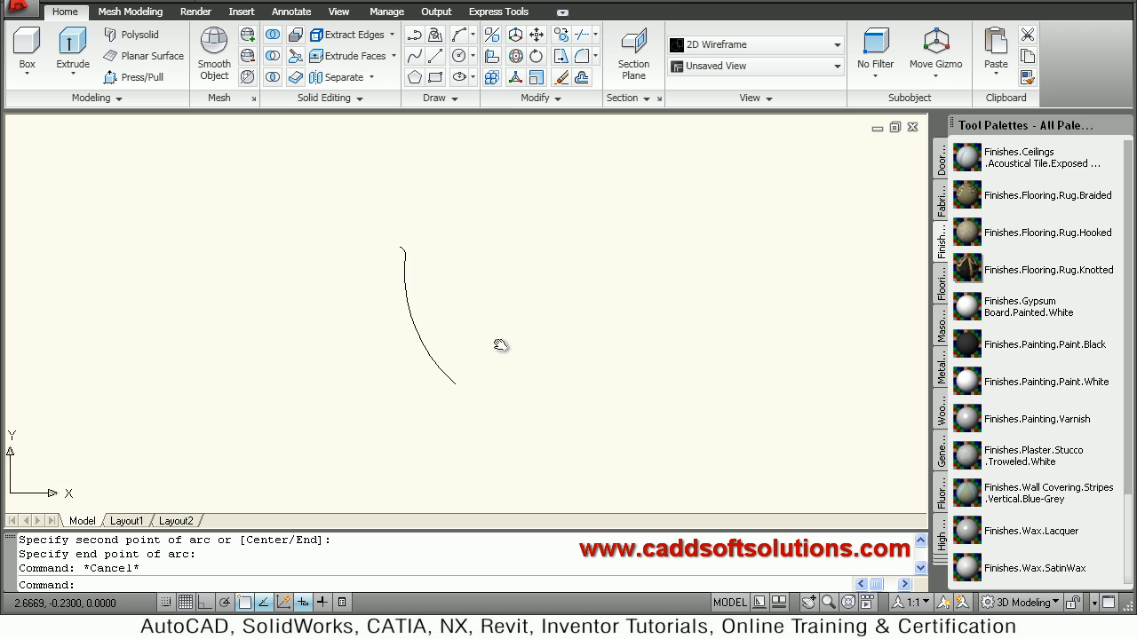
middle_click_drag(476, 352, 456, 294)
scroll(429, 348, "up", 1)
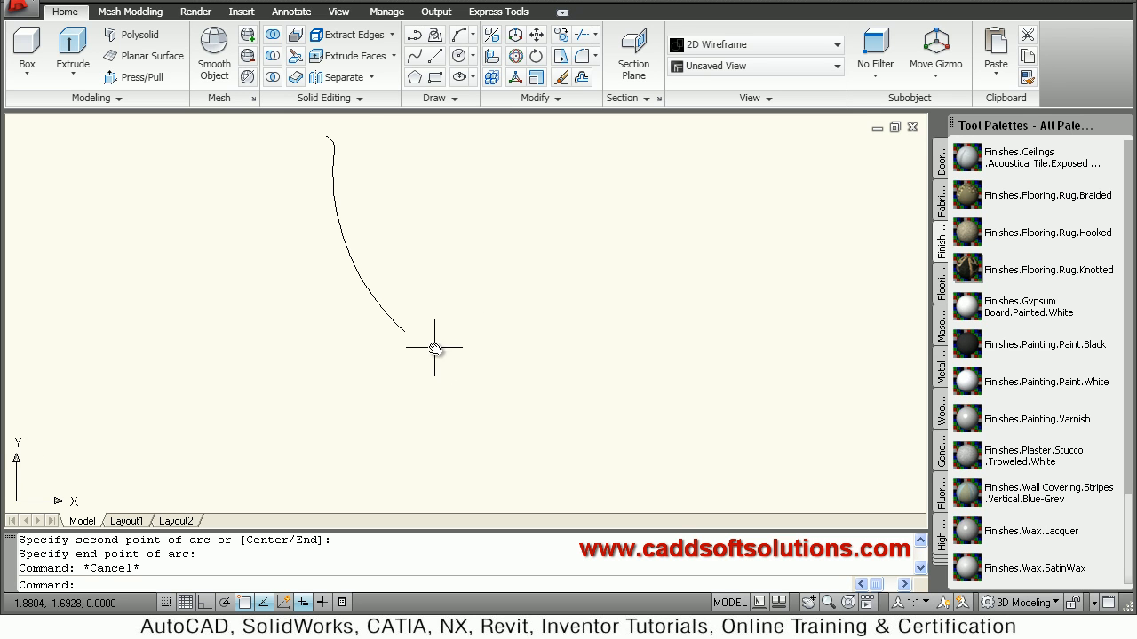
type("l")
key("Return")
type("l")
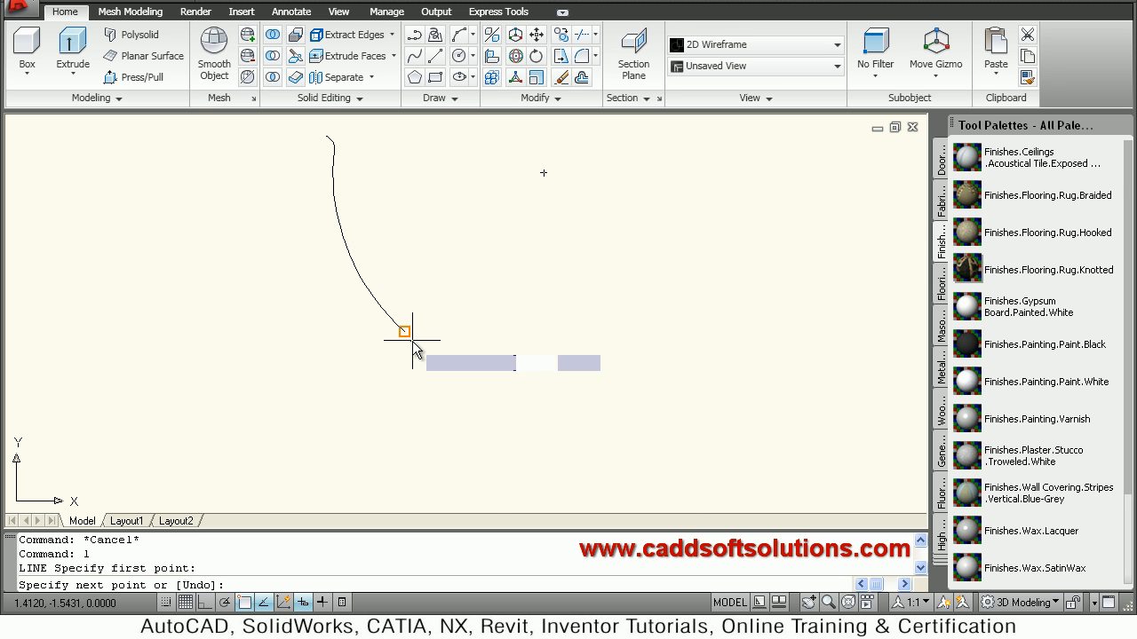
Draw the stem straight down, the slanted foot edge, the base back in, and the inner vertical stem line, toggling Ortho as needed
left_click(415, 351)
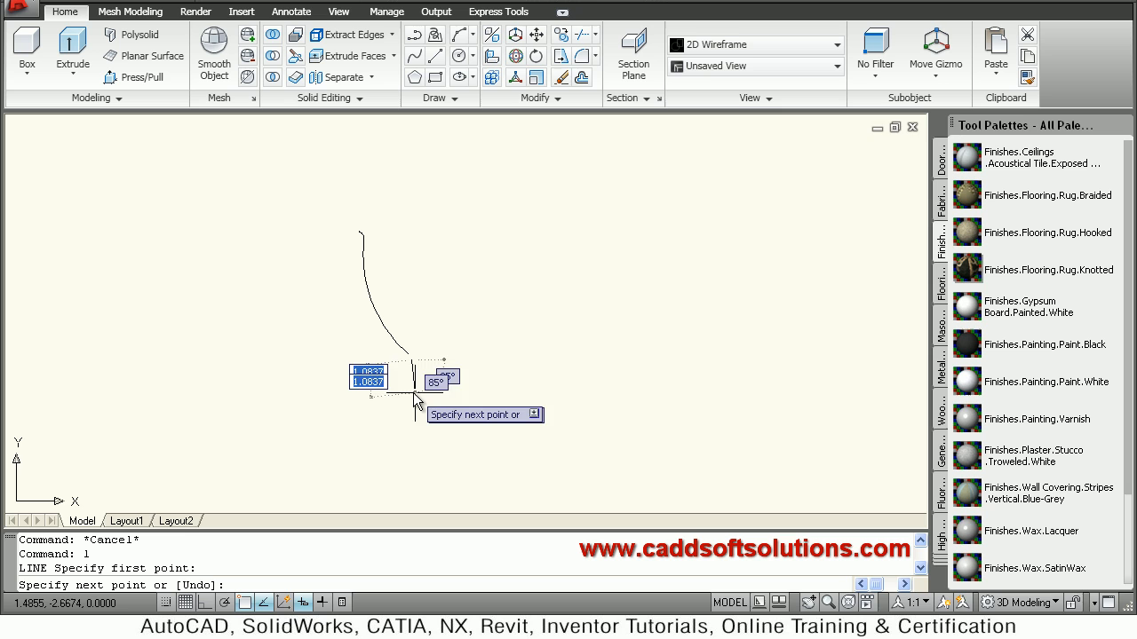
middle_click_drag(413, 373, 417, 383)
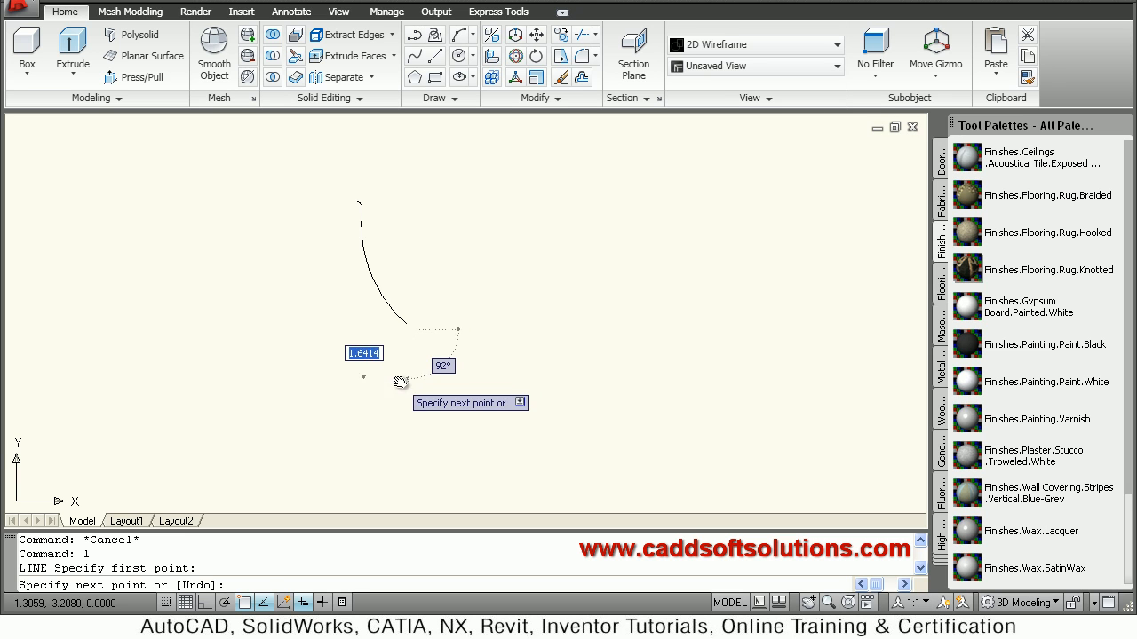
key("F8")
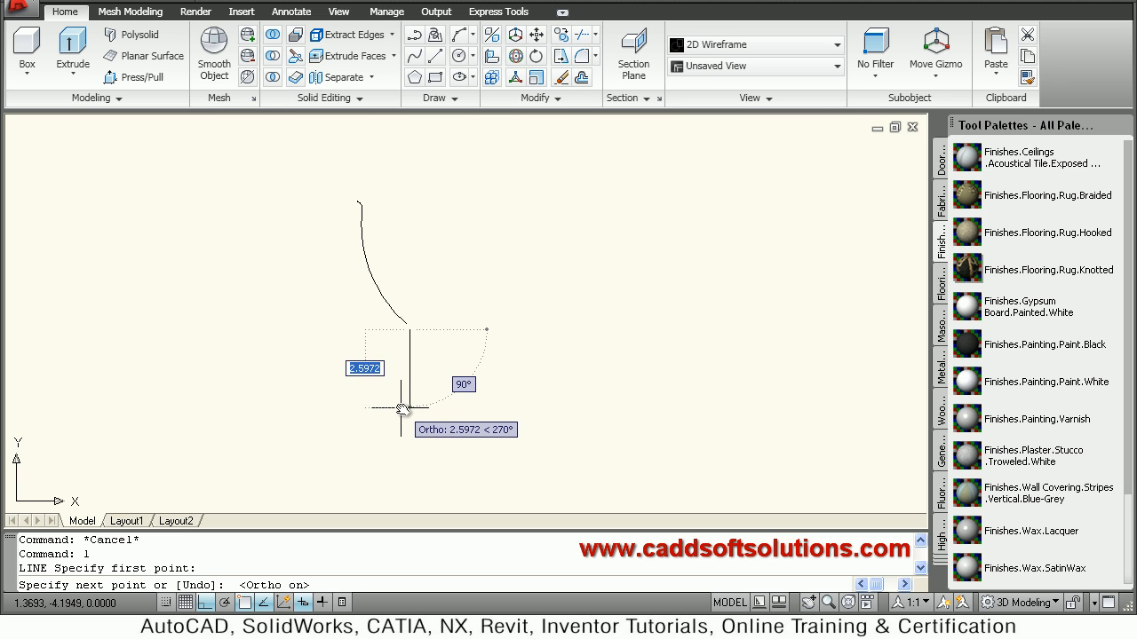
left_click(403, 409)
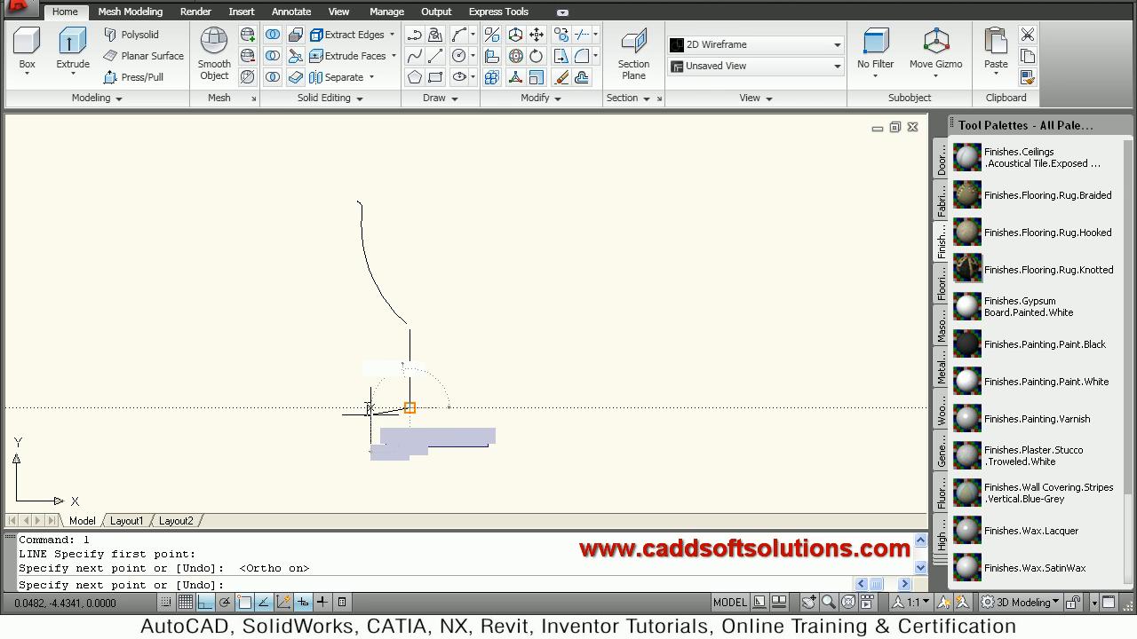
key("F8")
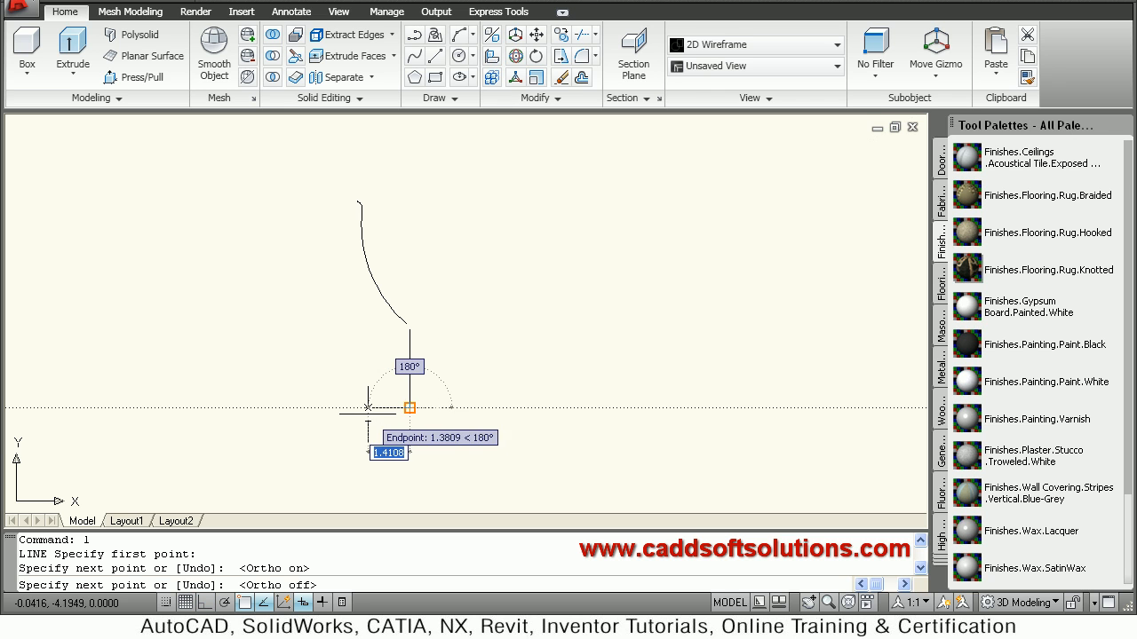
scroll(373, 417, "up", 2)
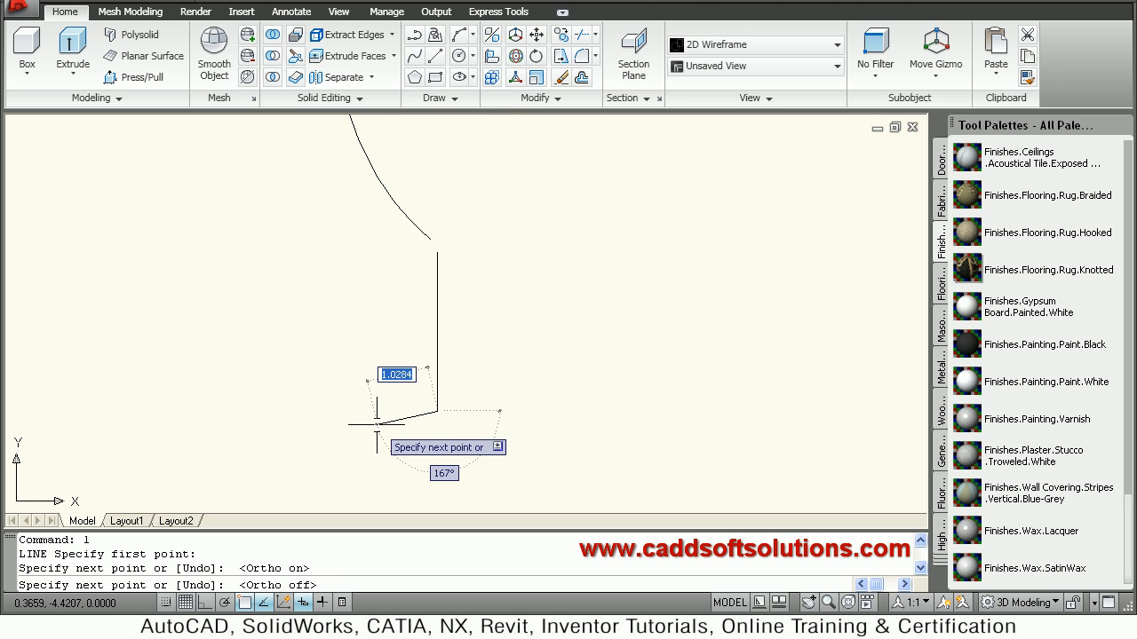
left_click(376, 425)
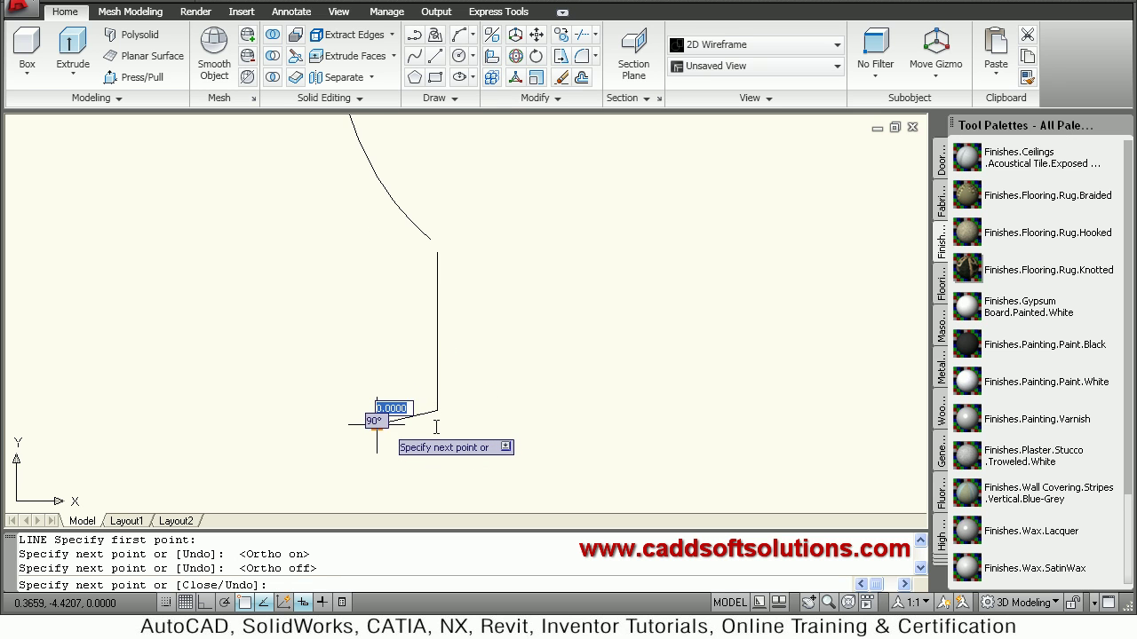
left_click(447, 425)
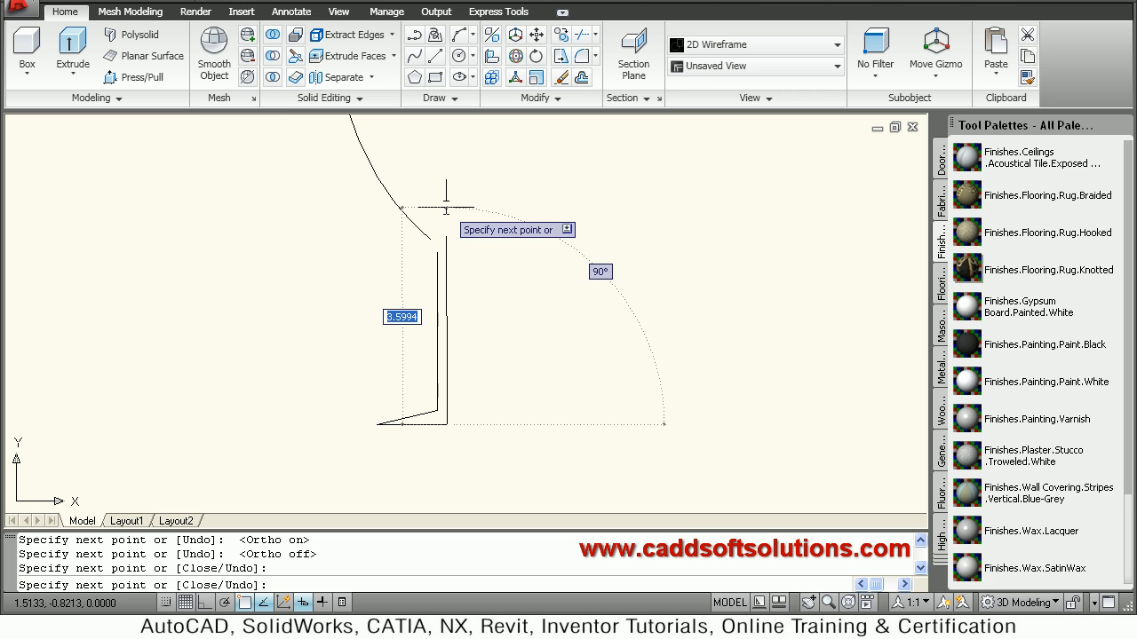
key("F8")
left_click(444, 209)
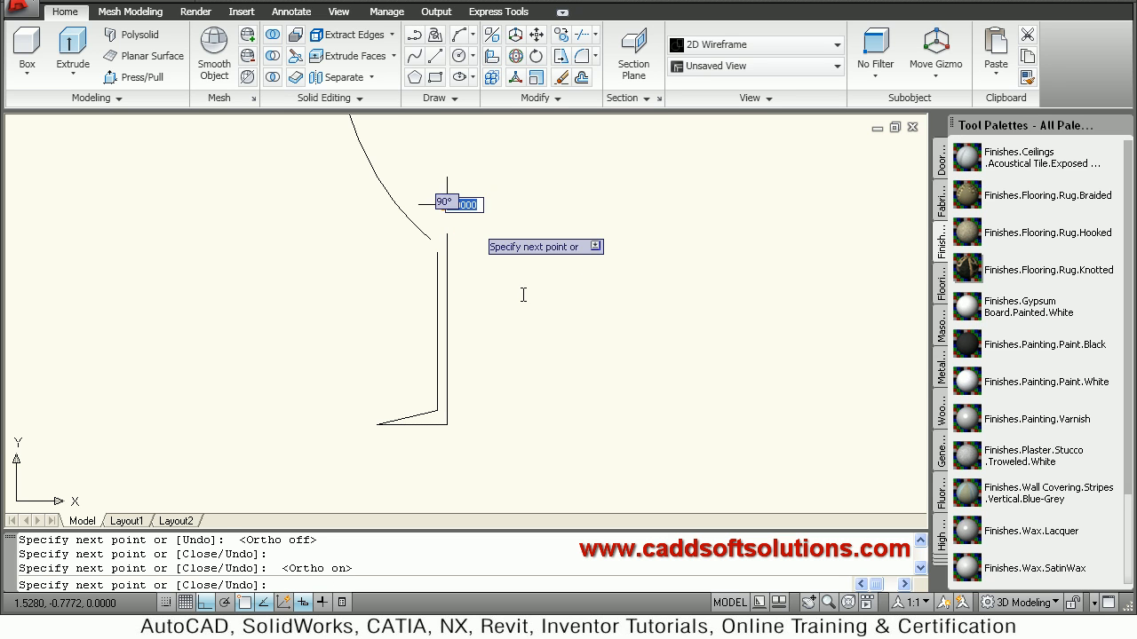
key("Escape")
scroll(495, 319, "down", 1)
scroll(452, 347, "up", 1)
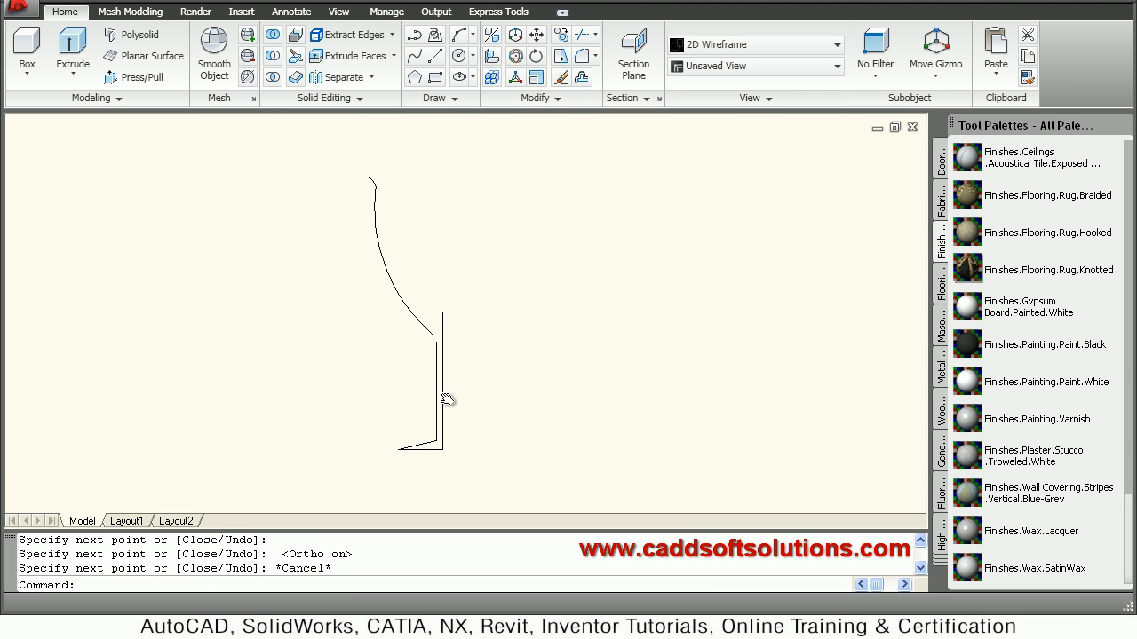
scroll(426, 355, "up", 1)
scroll(431, 329, "up", 1)
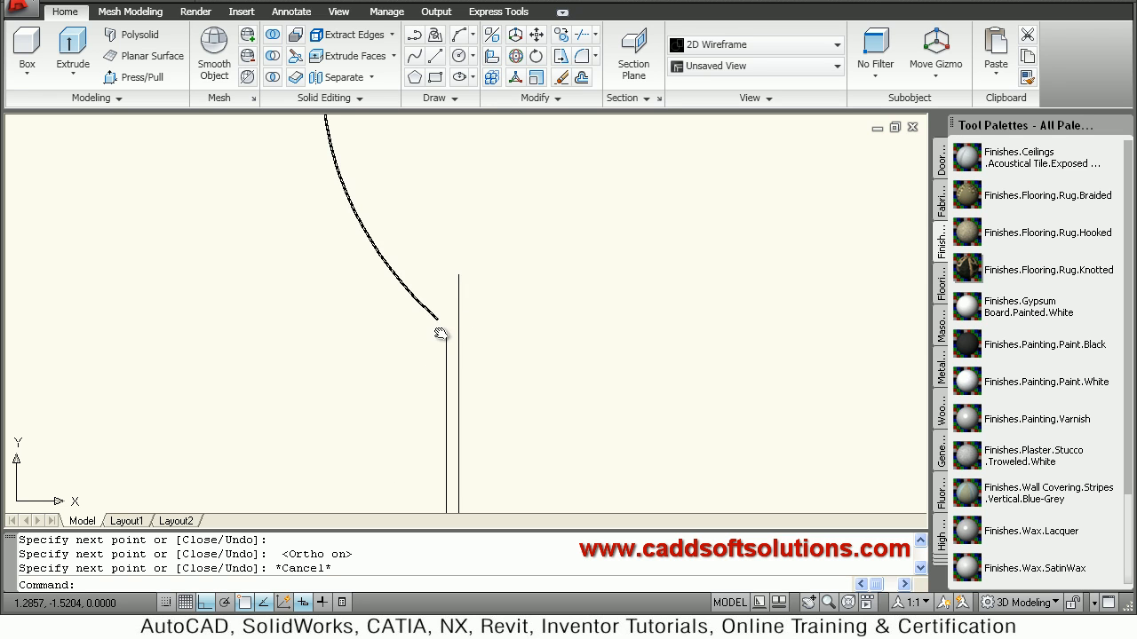
left_click(582, 56)
right_click(550, 239)
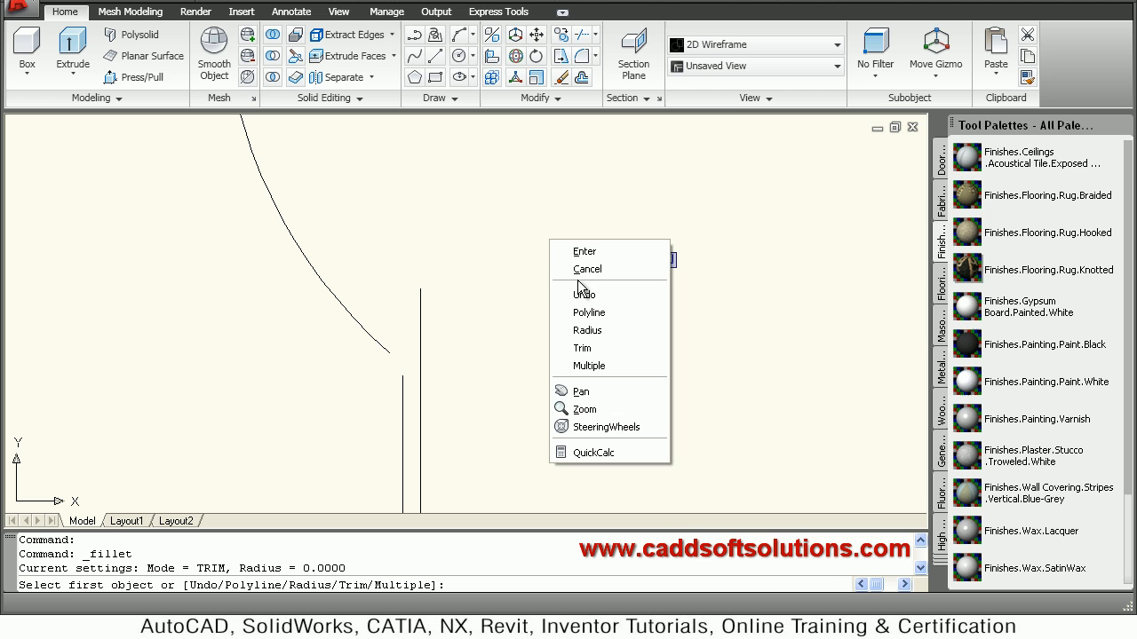
left_click(589, 328)
left_click(547, 359)
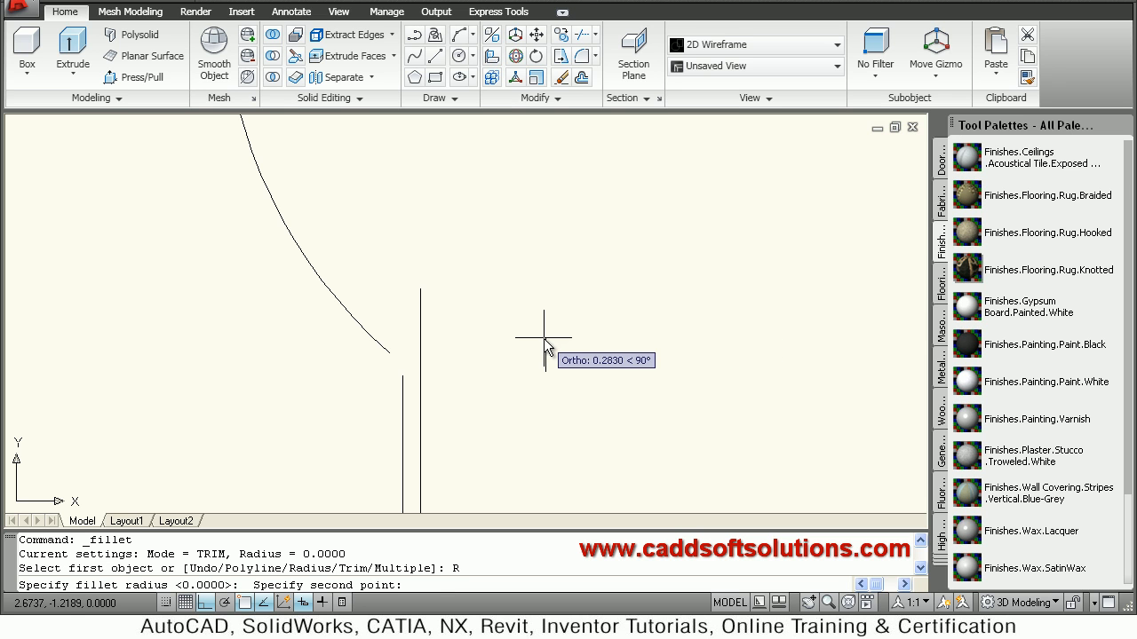
left_click(548, 342)
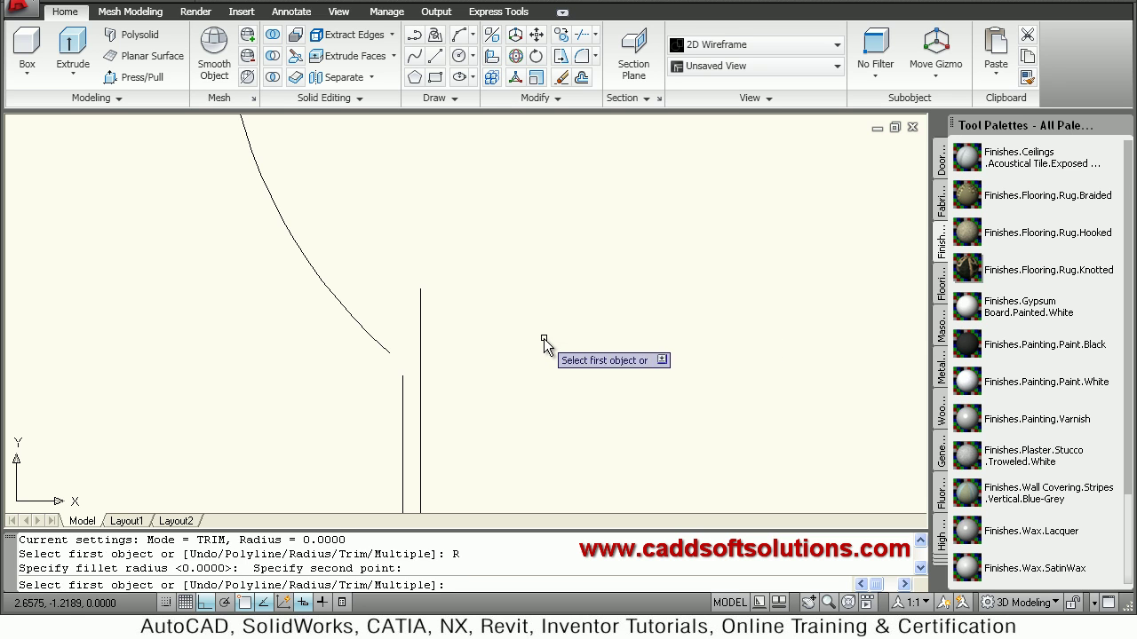
left_click(402, 399)
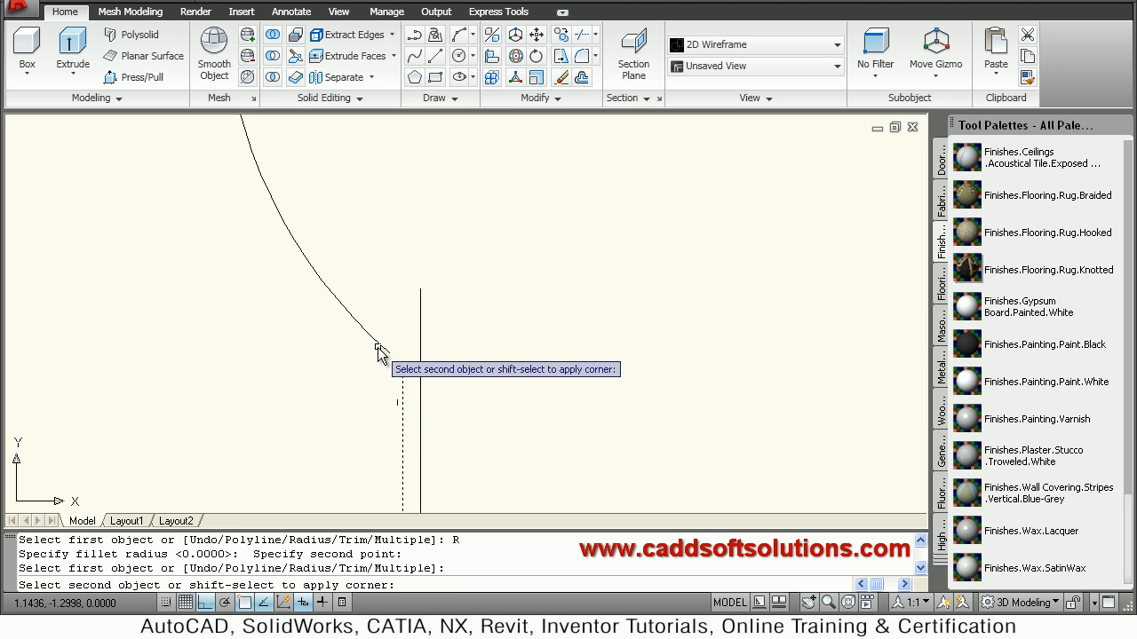
left_click(404, 363)
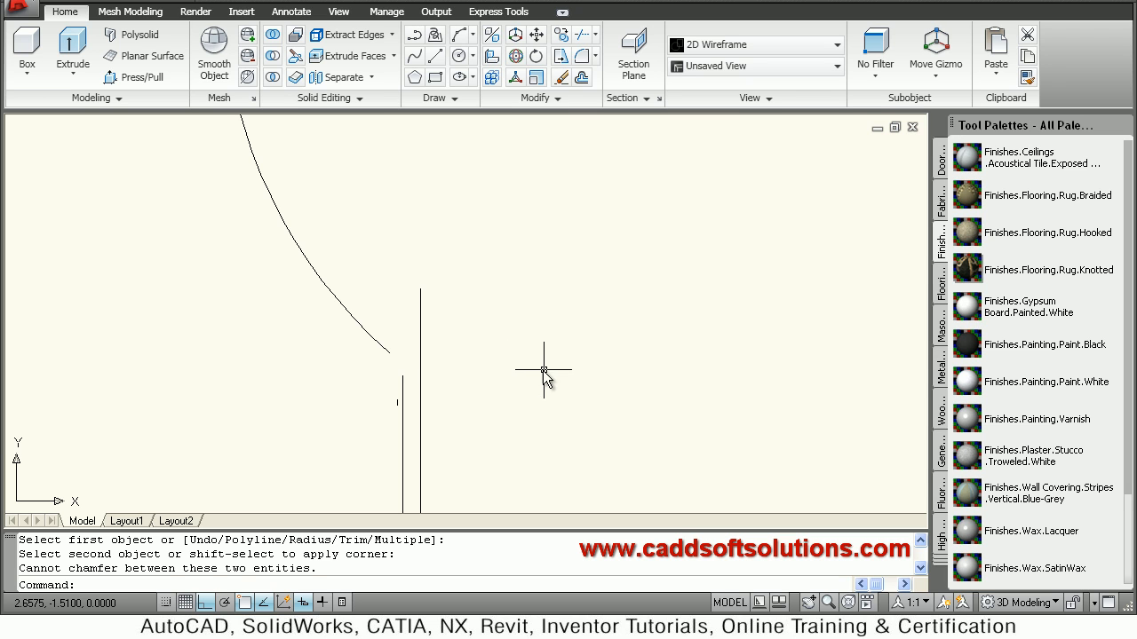
type("f")
key("Return")
type("f")
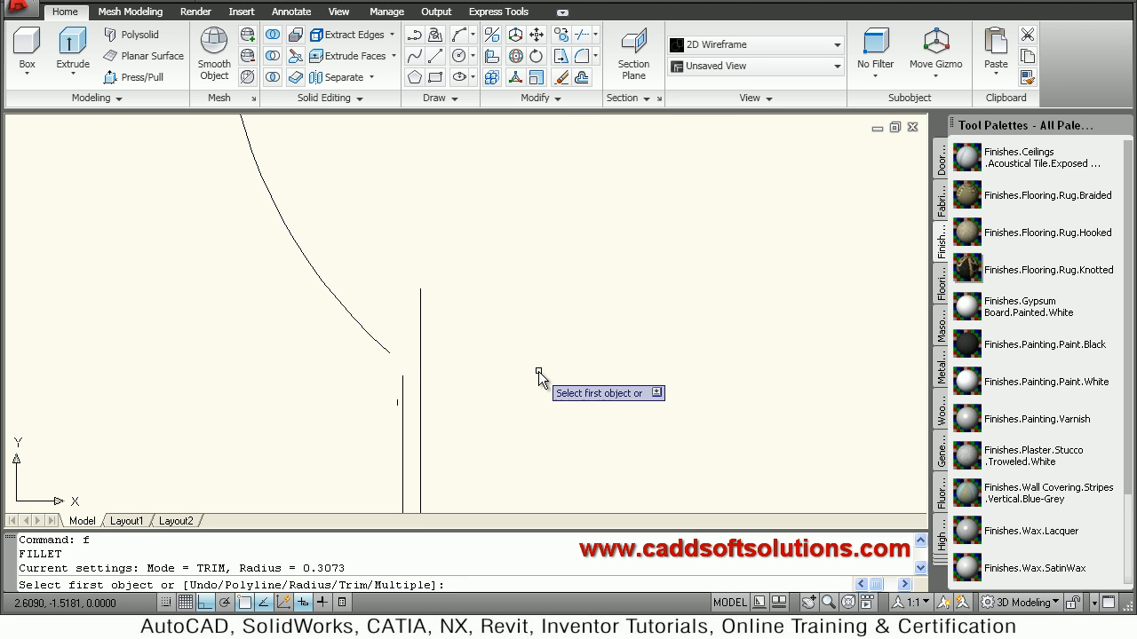
type("r")
key("Return")
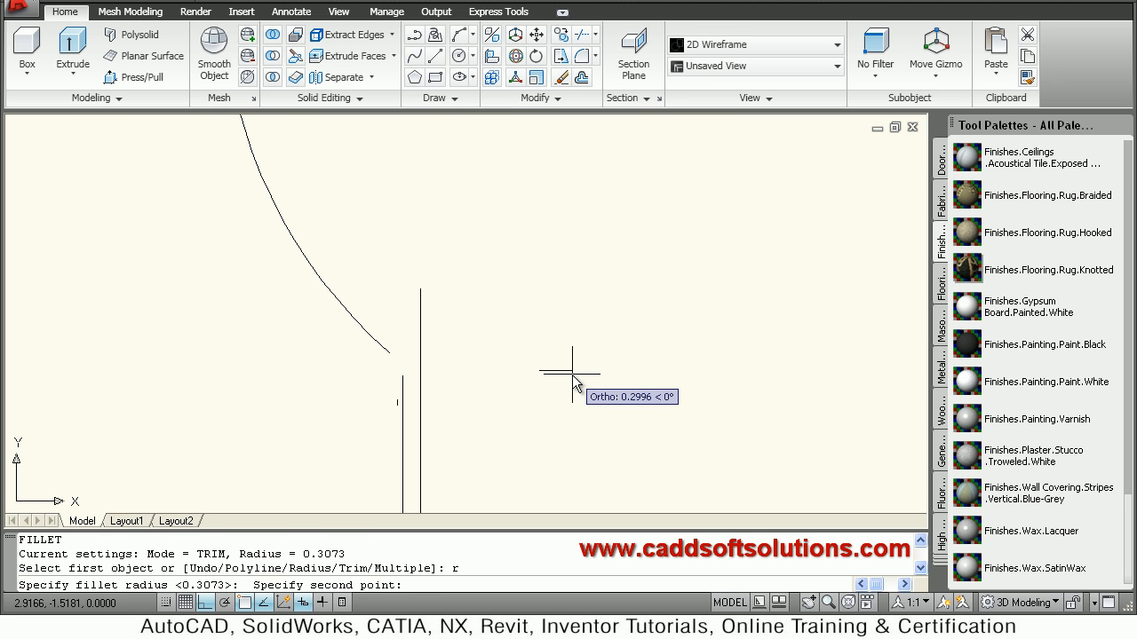
left_click(572, 378)
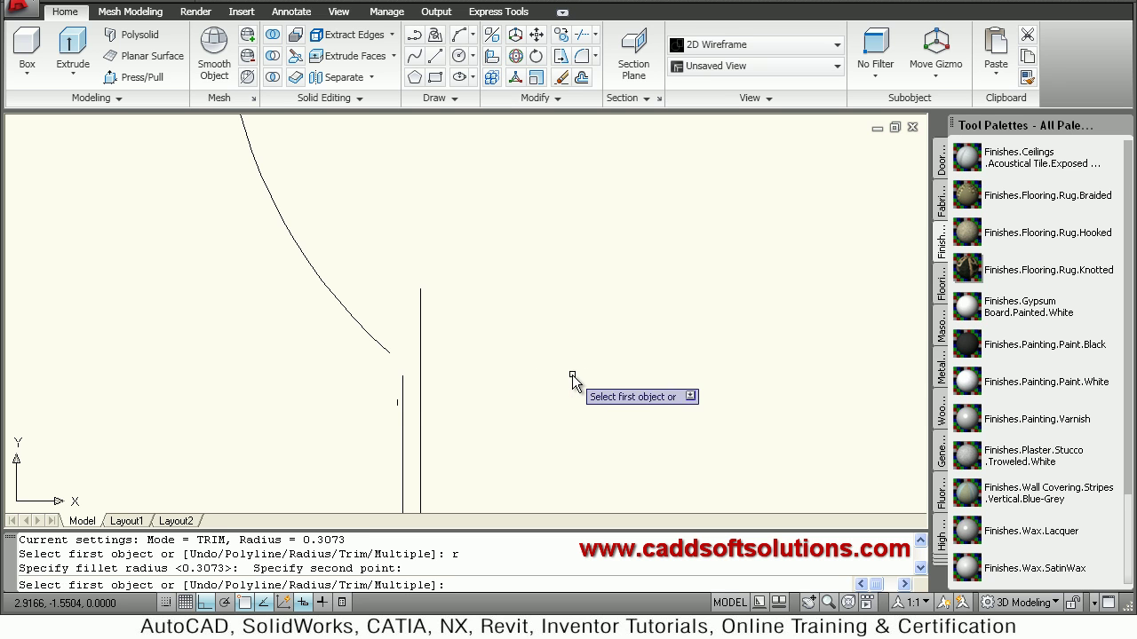
left_click(404, 400)
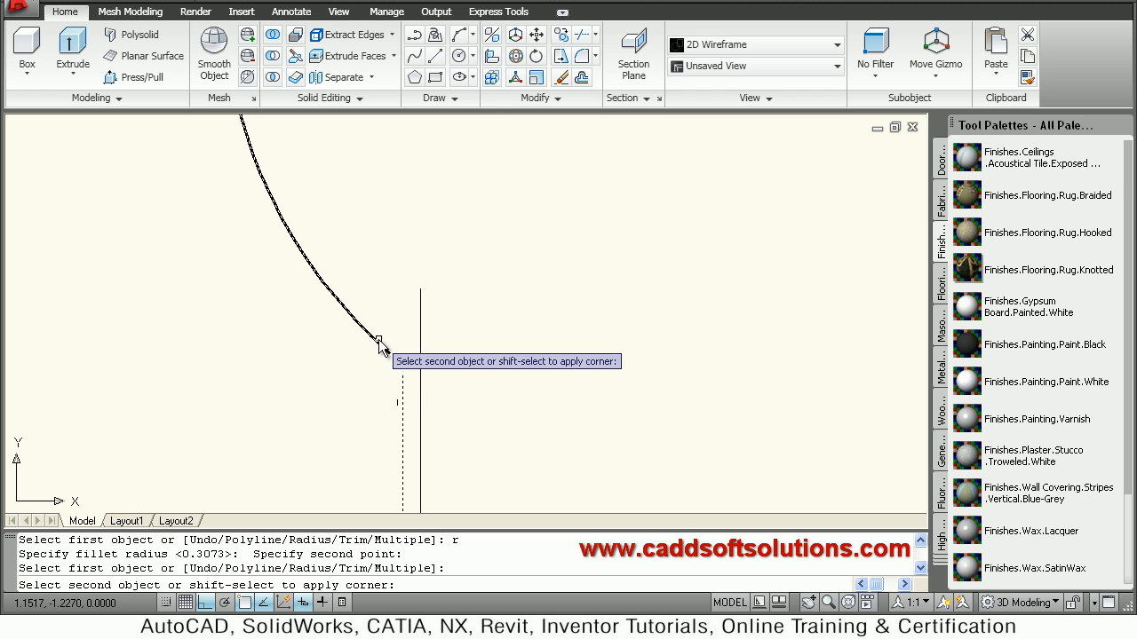
left_click(380, 342)
key("Return")
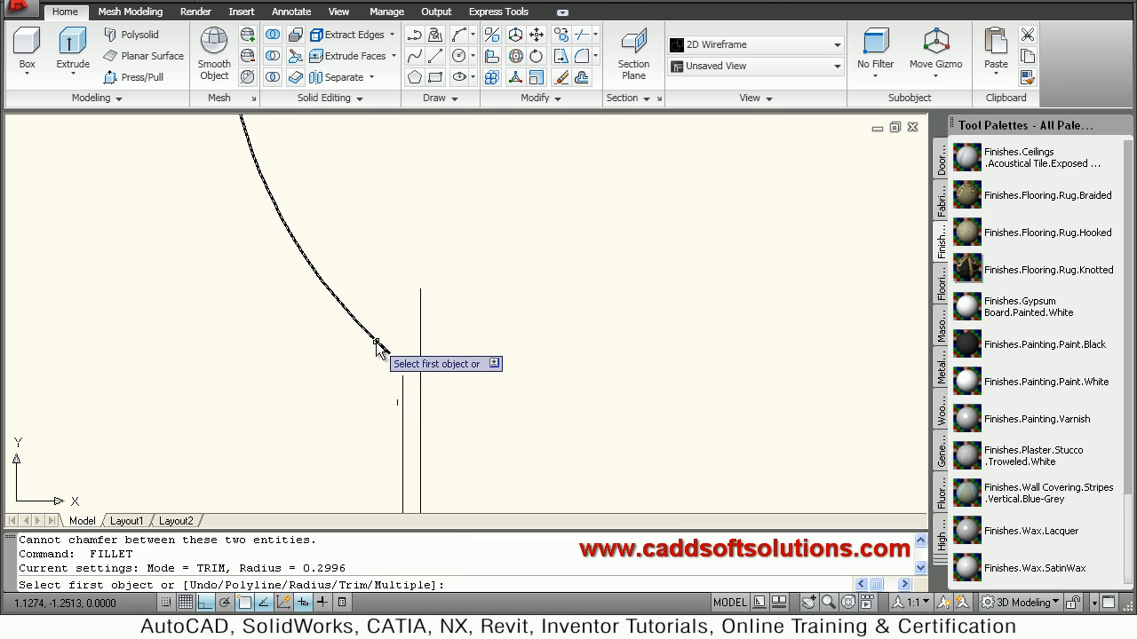
left_click(380, 342)
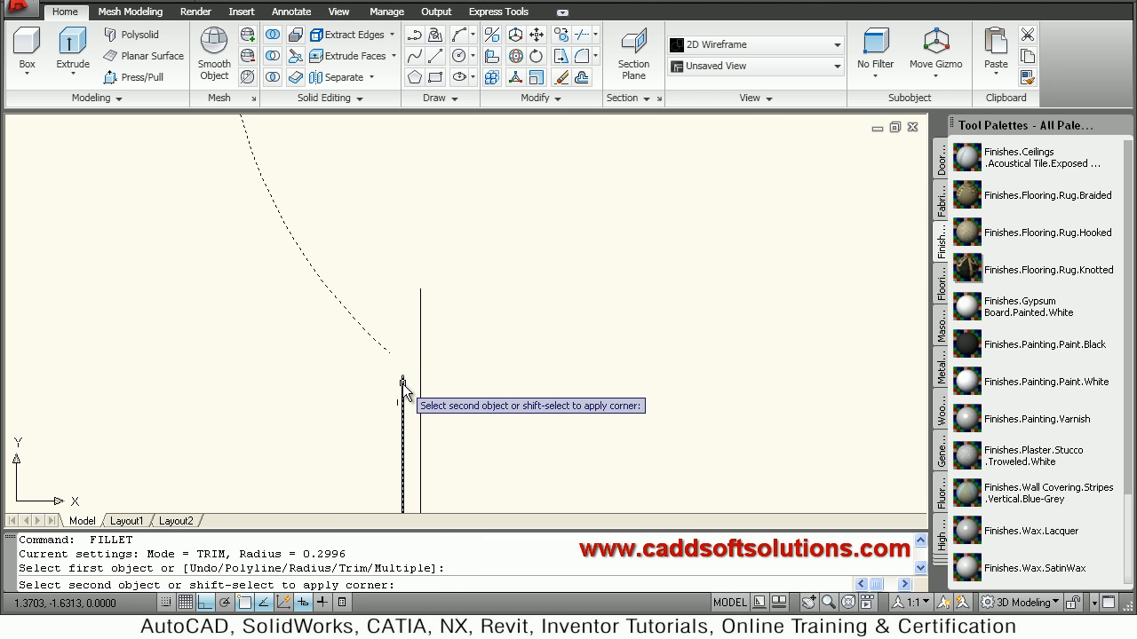
left_click(404, 388)
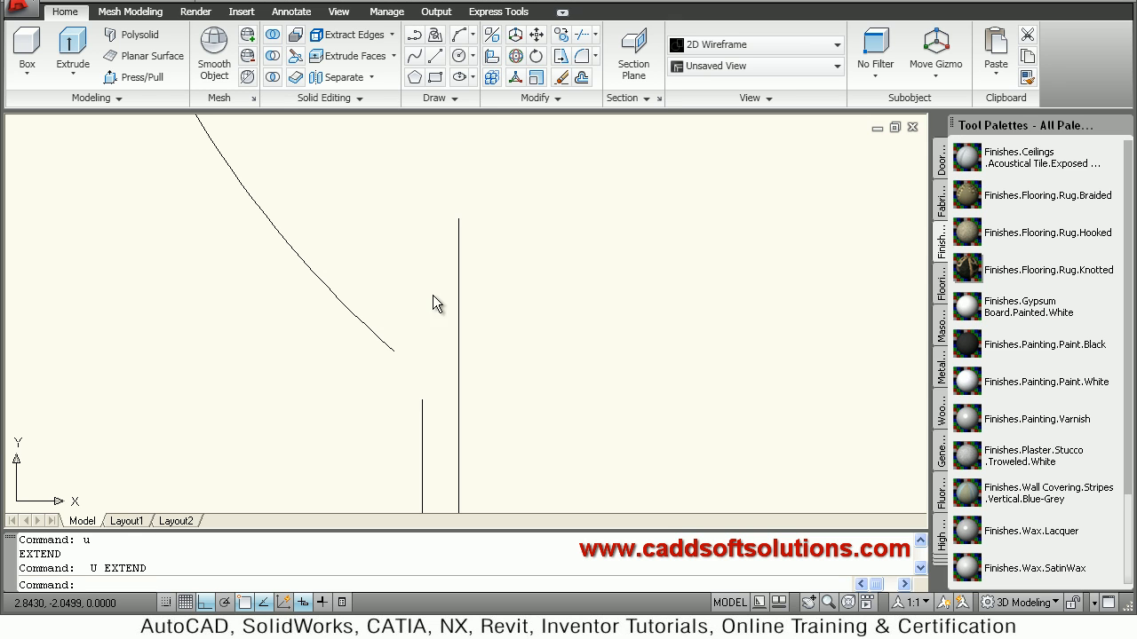
Extend the bowl curve down to meet the right vertical stem line
left_click(596, 37)
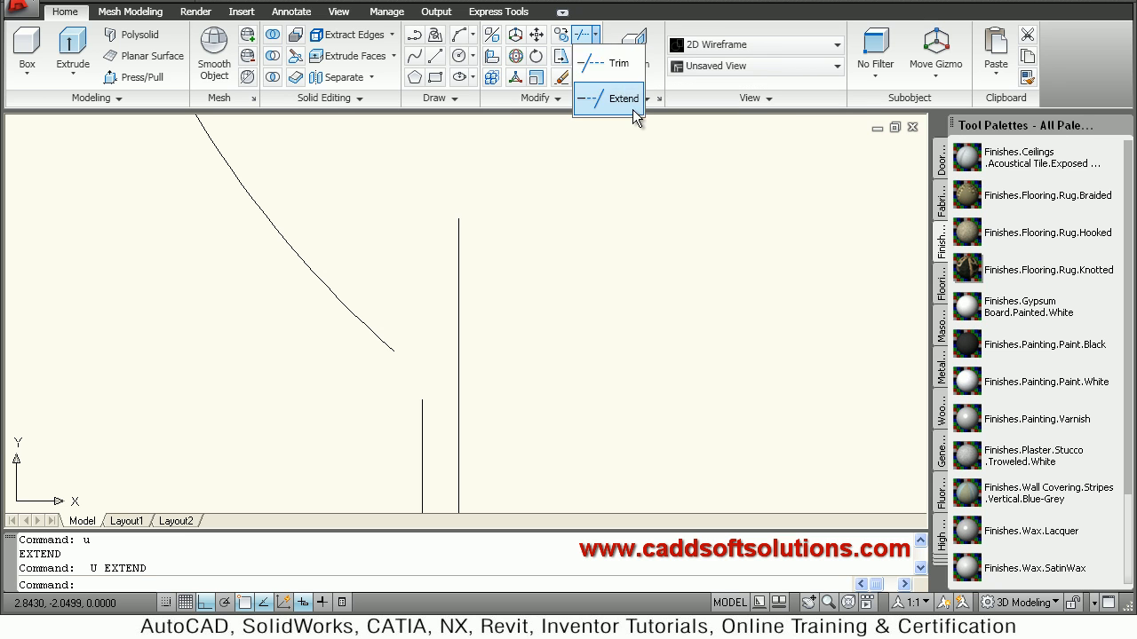
left_click(611, 100)
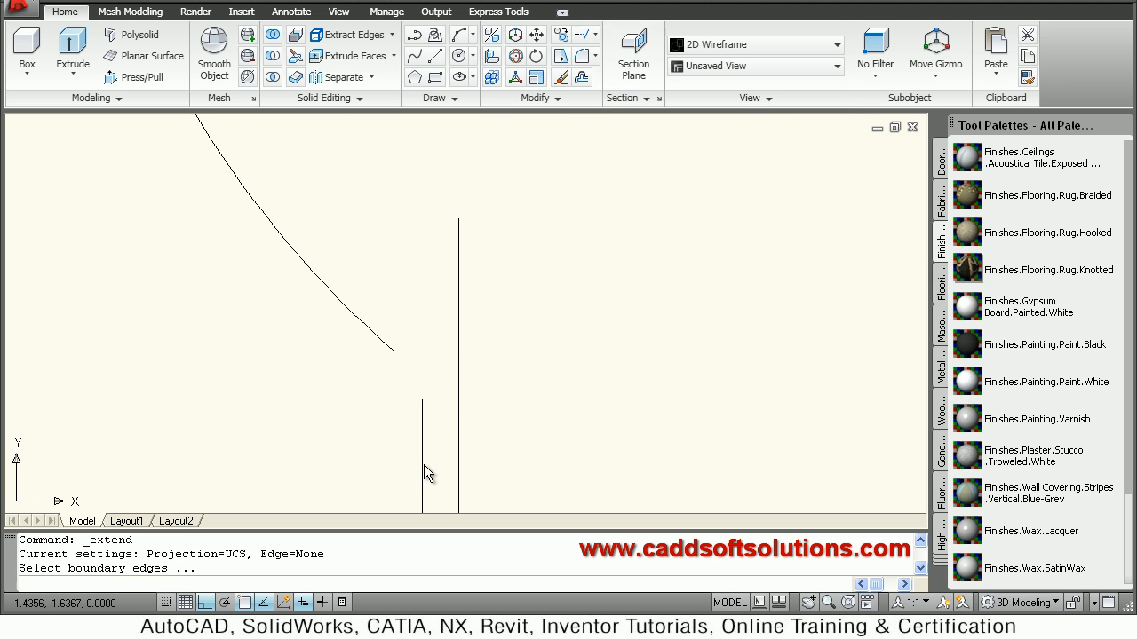
left_click(479, 391)
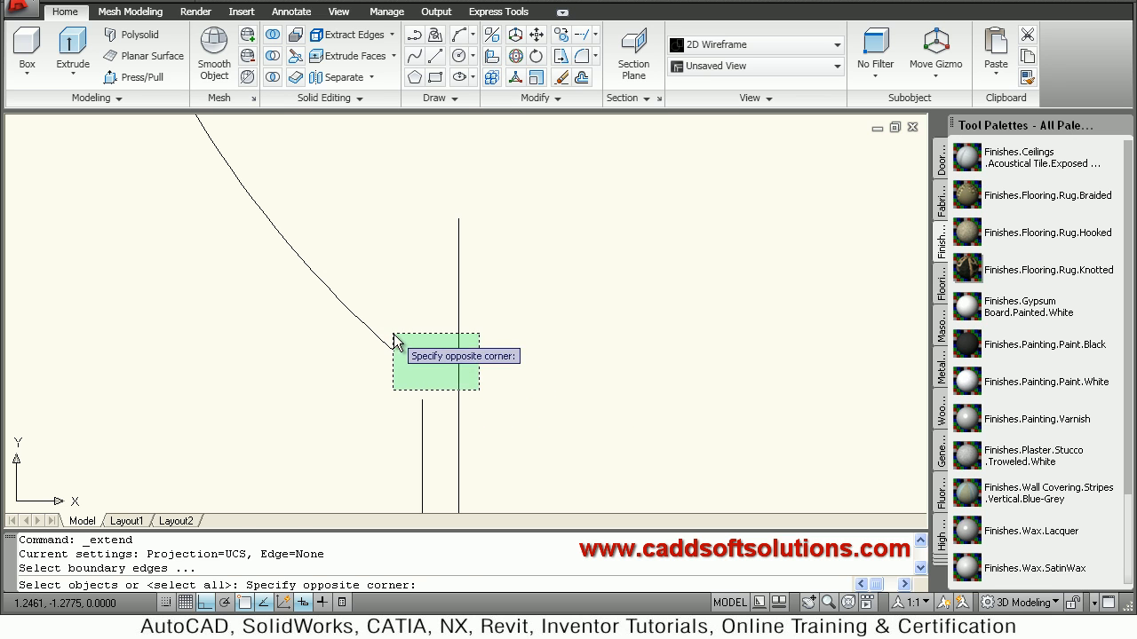
left_click(378, 318)
left_click(426, 395)
left_click(559, 440)
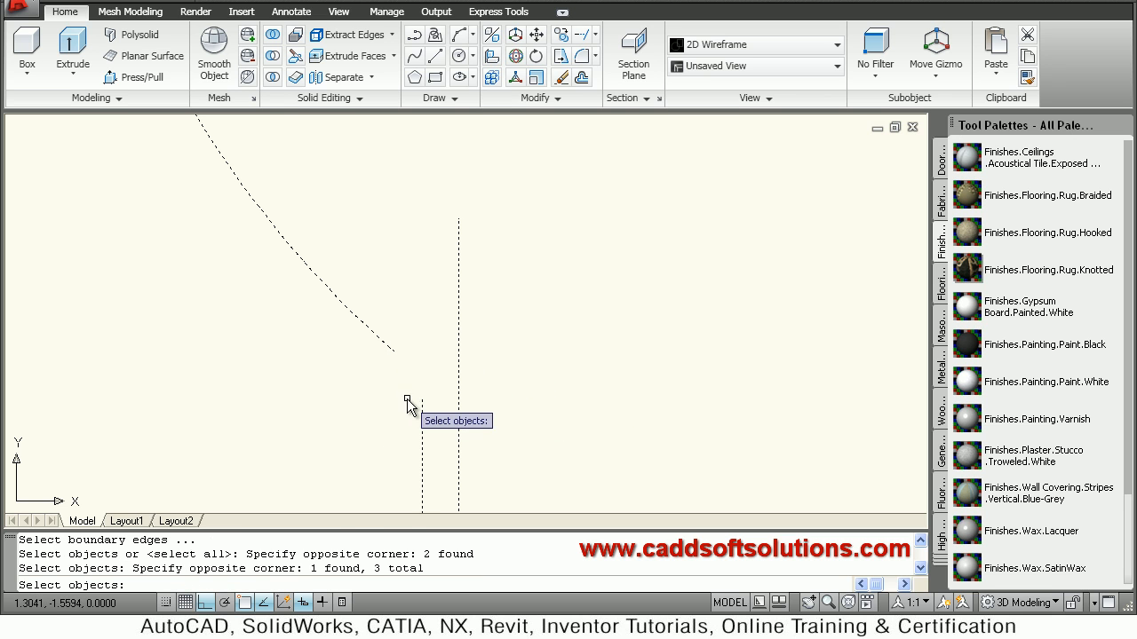
key("Return")
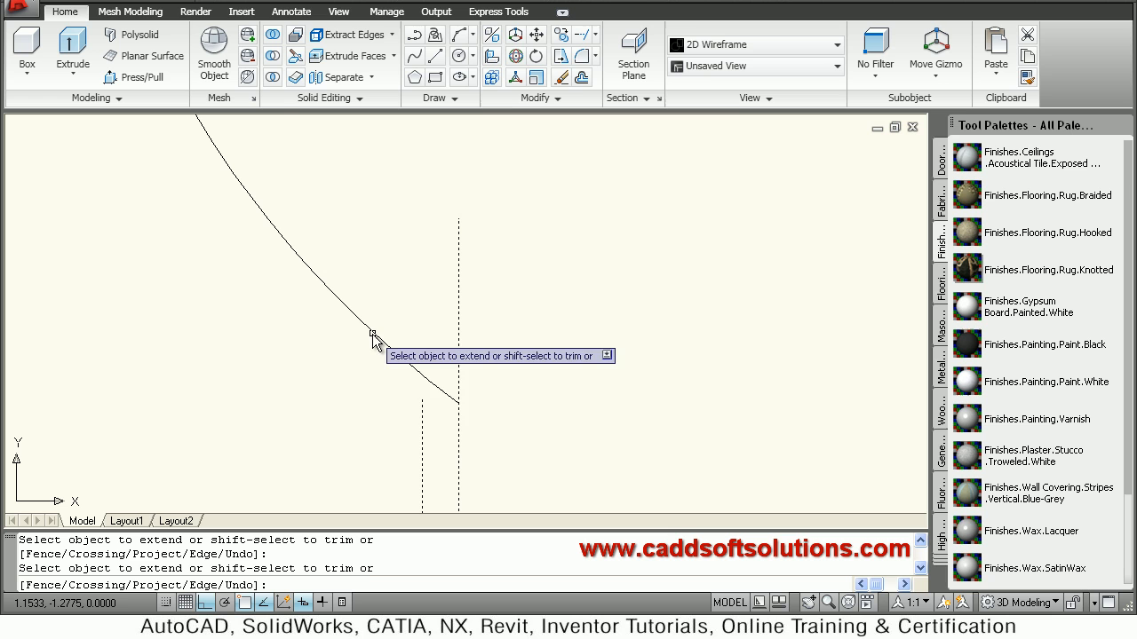
left_click(375, 337)
left_click(424, 406)
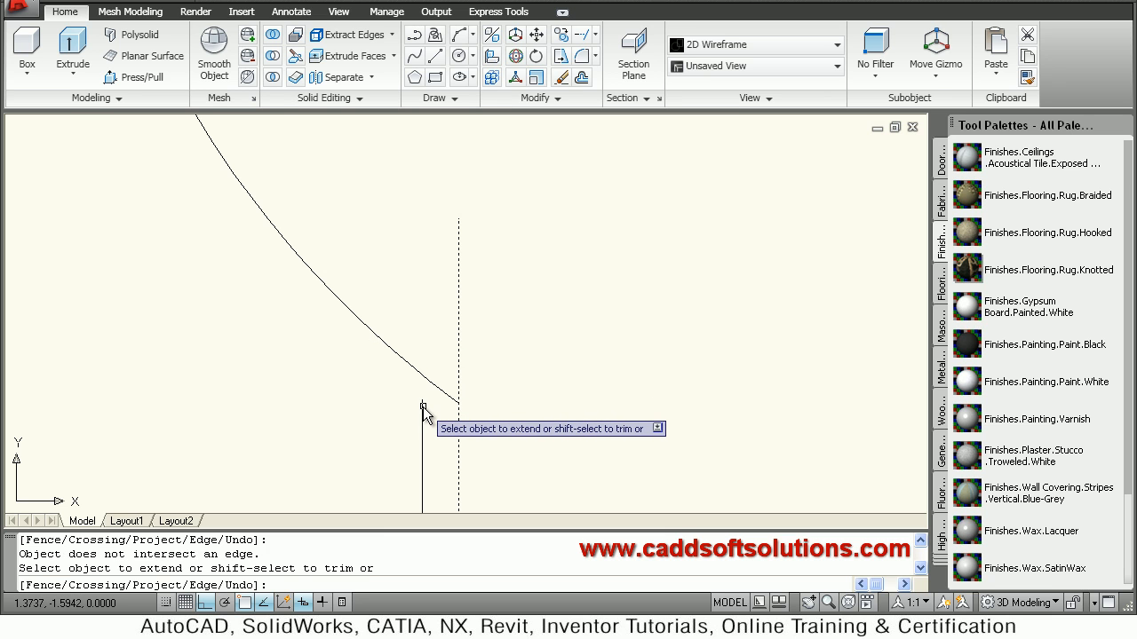
key("Return")
Extend the short left line up to the bowl curve
key("Return")
left_click(432, 391)
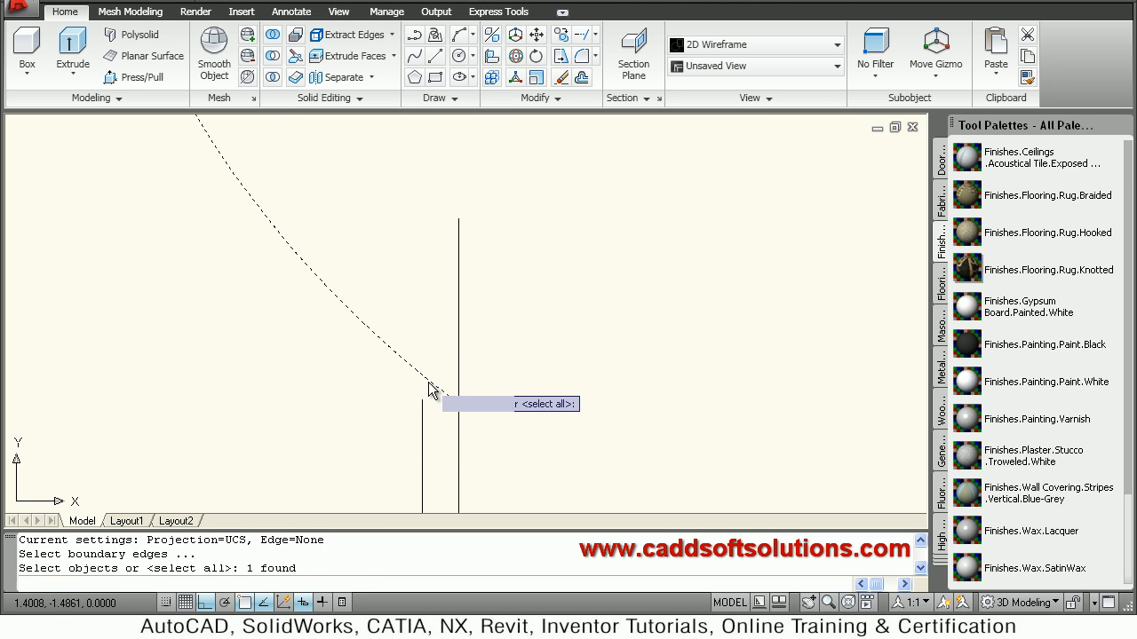
key("Return")
left_click(422, 410)
key("Return")
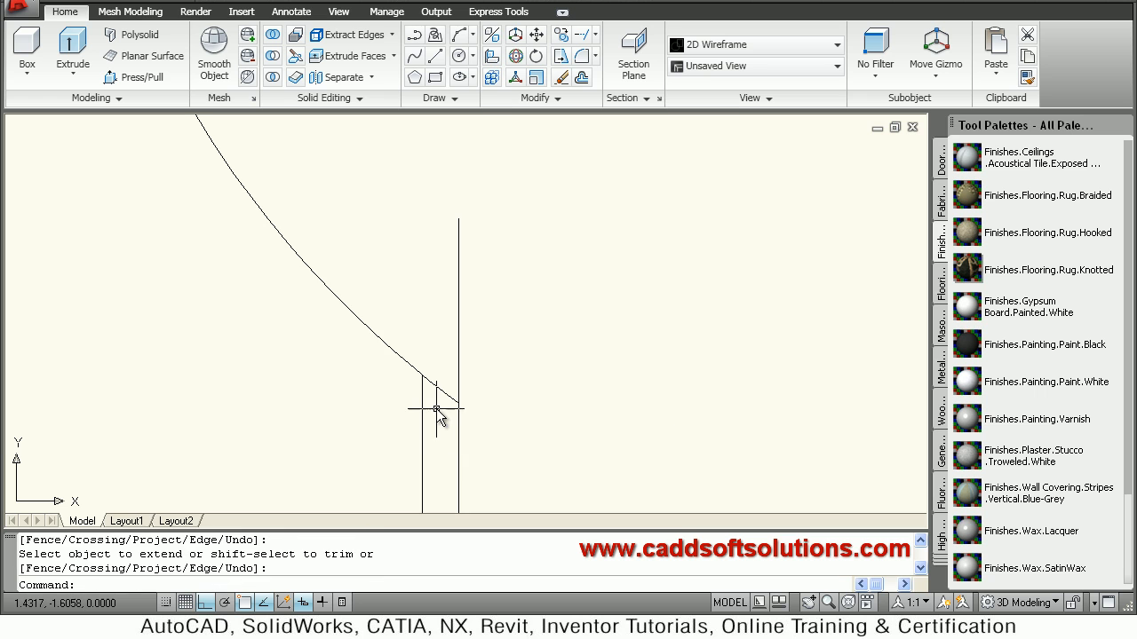
type("tr")
Trim away the curve's overshoot below the stem-line intersection
key("Return")
left_click(410, 382)
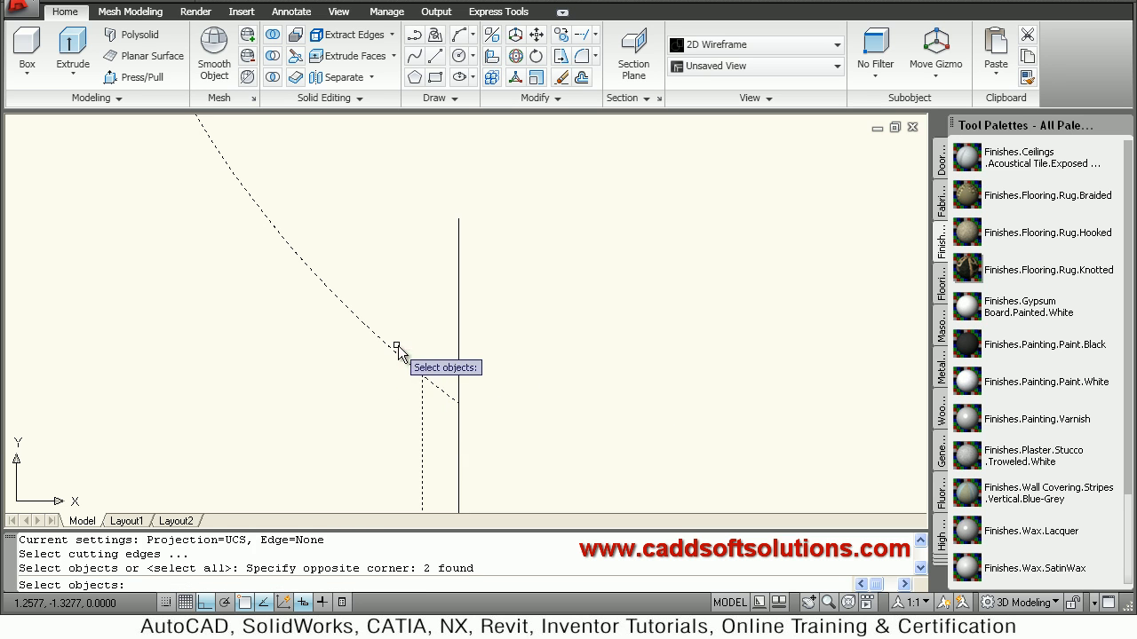
left_click(398, 346)
key("Return")
left_click(437, 390)
key("Return")
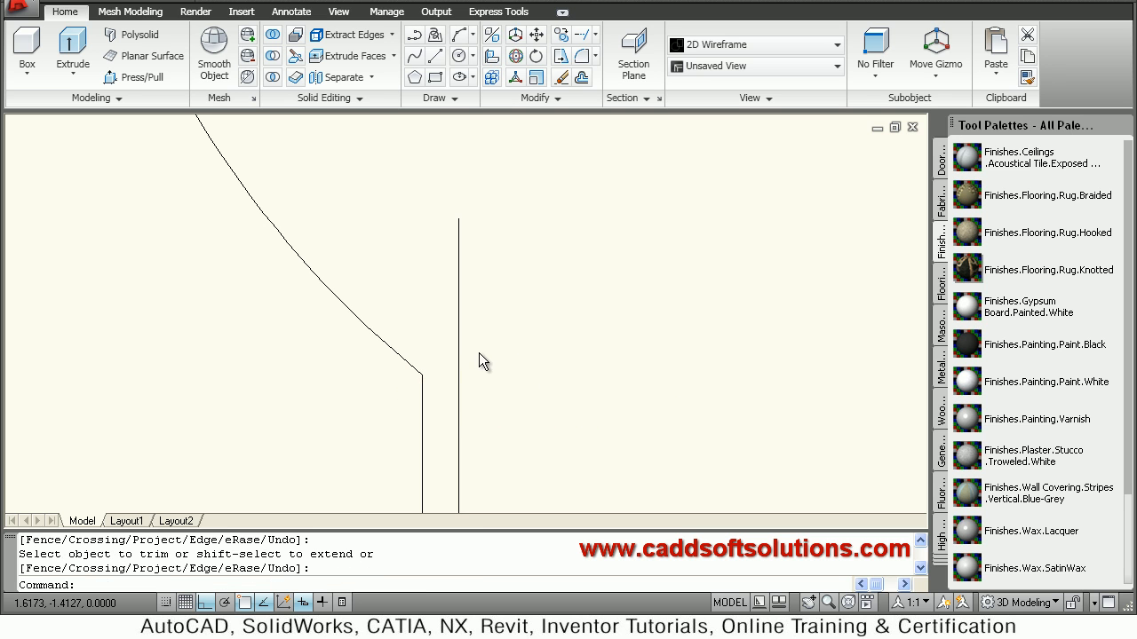
scroll(479, 353, "down", 2)
middle_click_drag(479, 264, 480, 348)
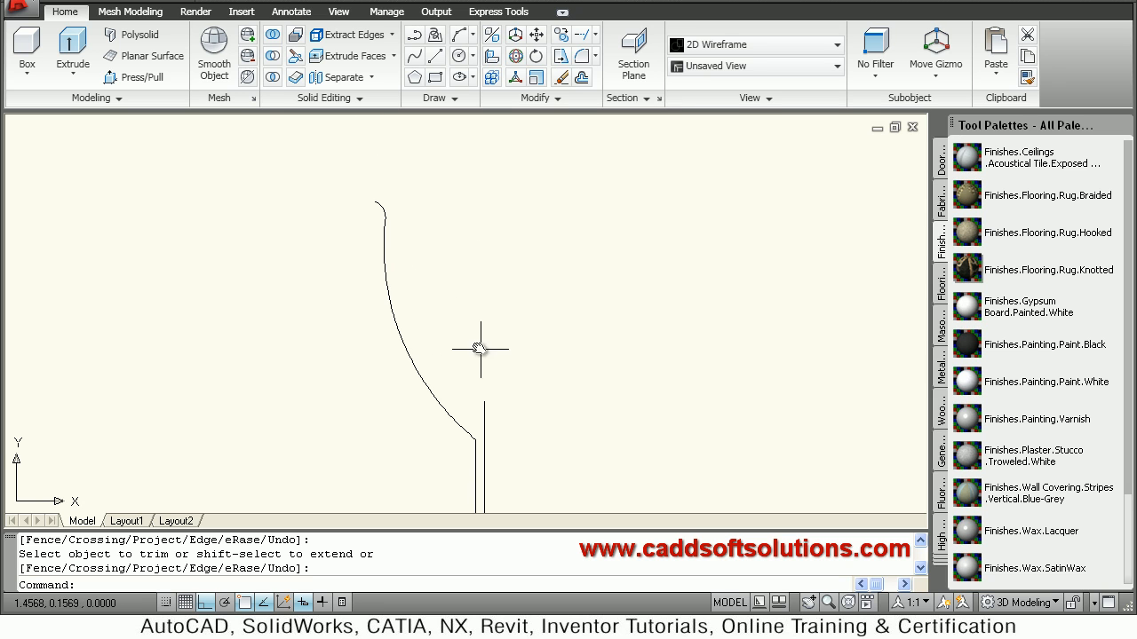
scroll(383, 199, "up", 2)
middle_click_drag(383, 199, 443, 234)
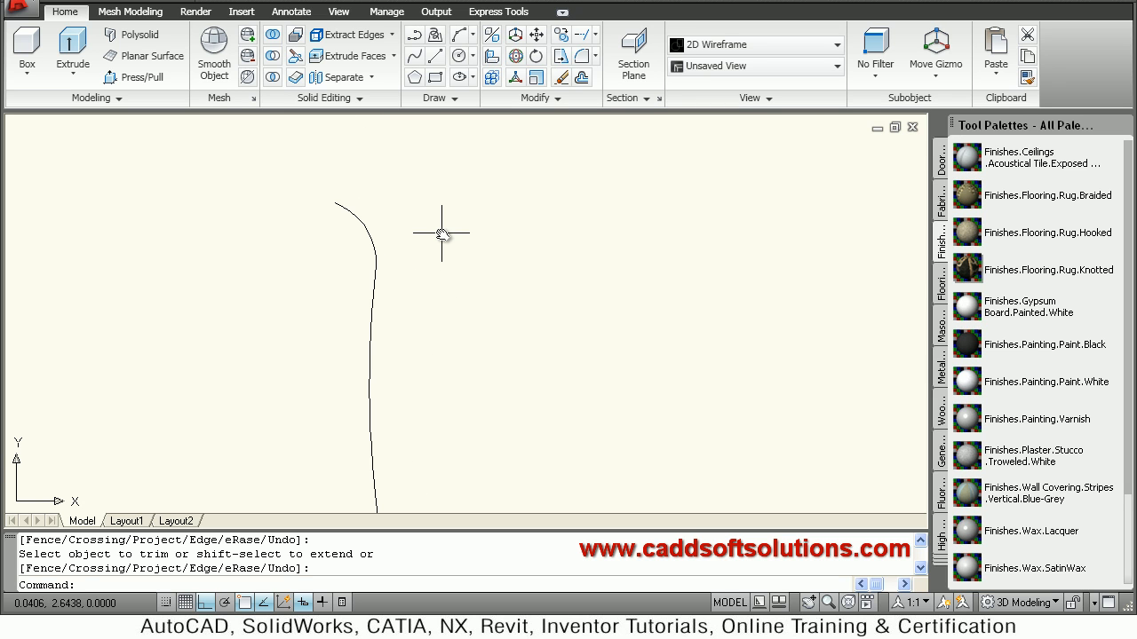
type("pe")
Convert the bowl curve to a polyline with PEDIT and join the vertical stem line onto it
key("Return")
type("pe")
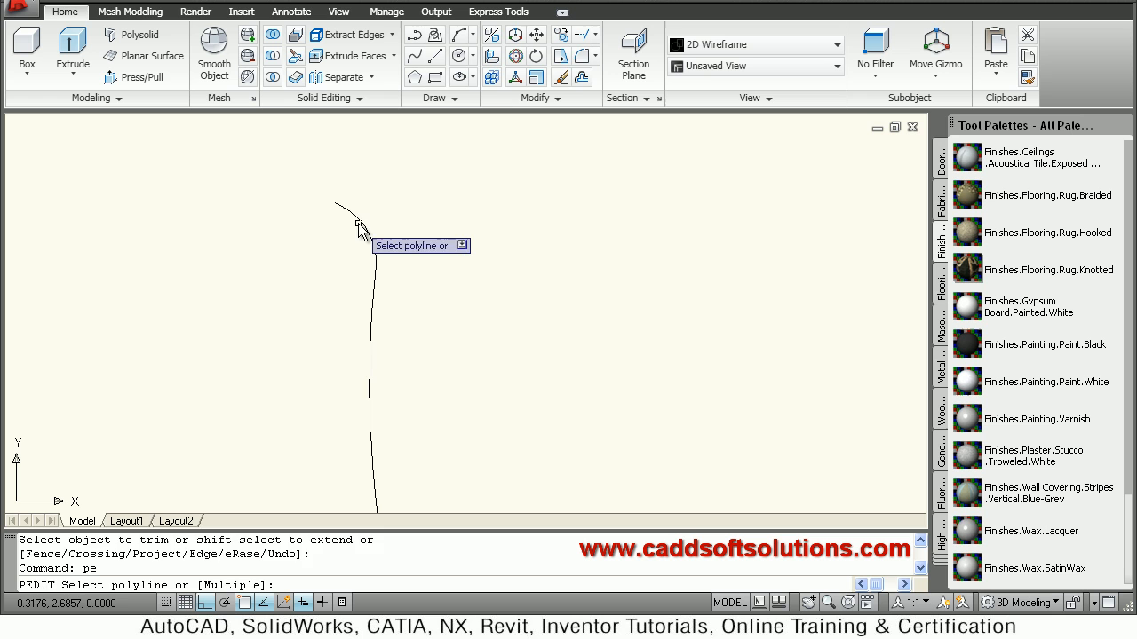
left_click(366, 229)
key("Return")
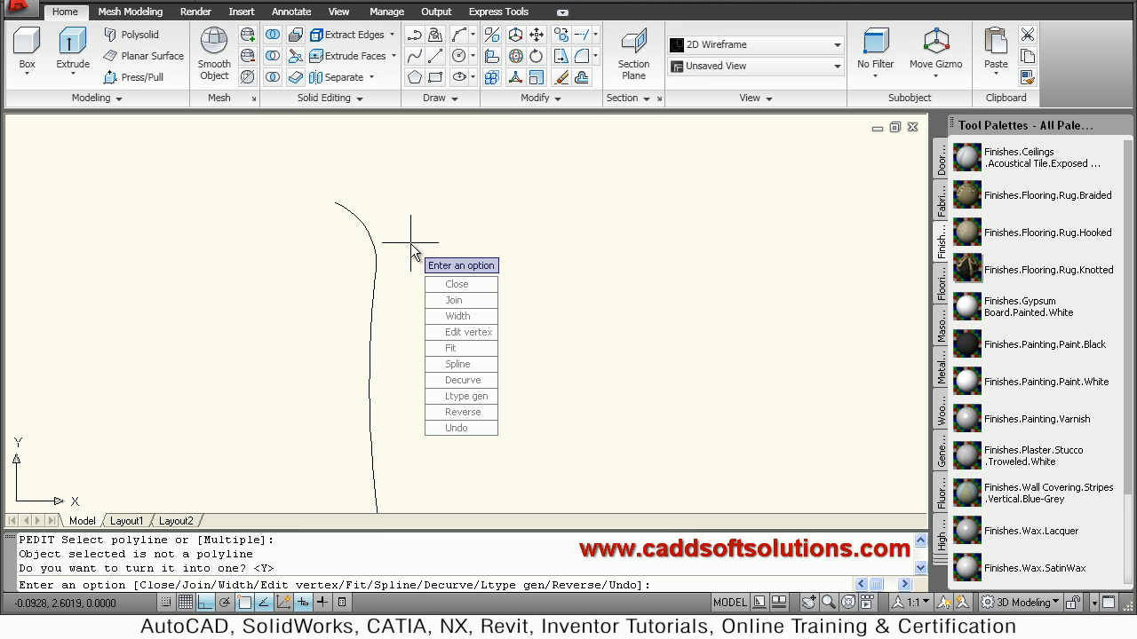
left_click(443, 302)
left_click(371, 330)
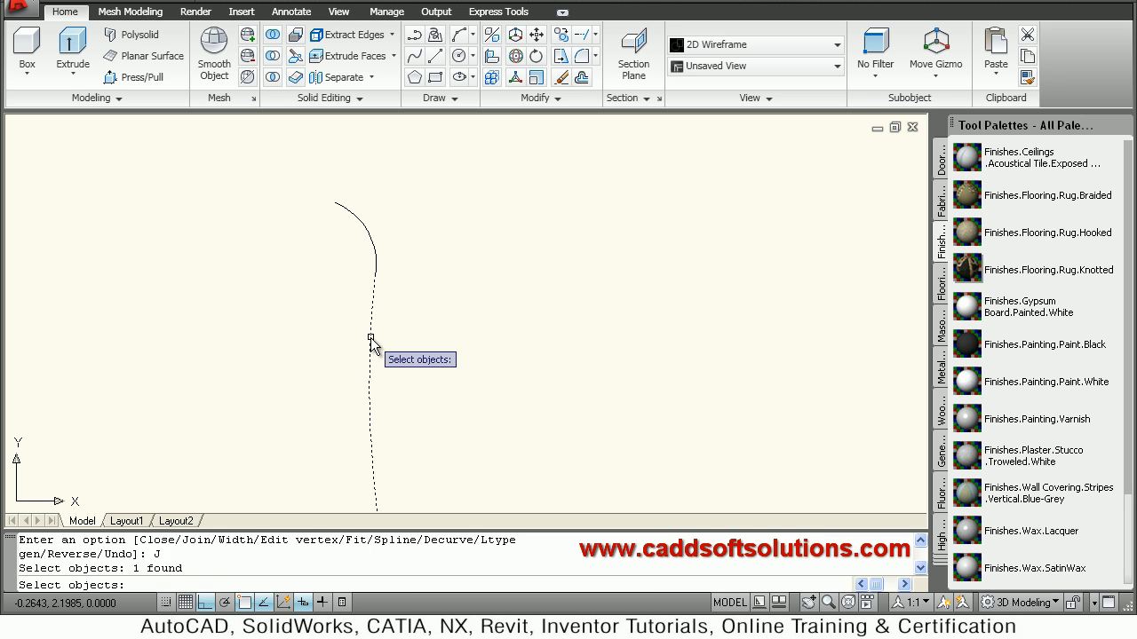
key("Return")
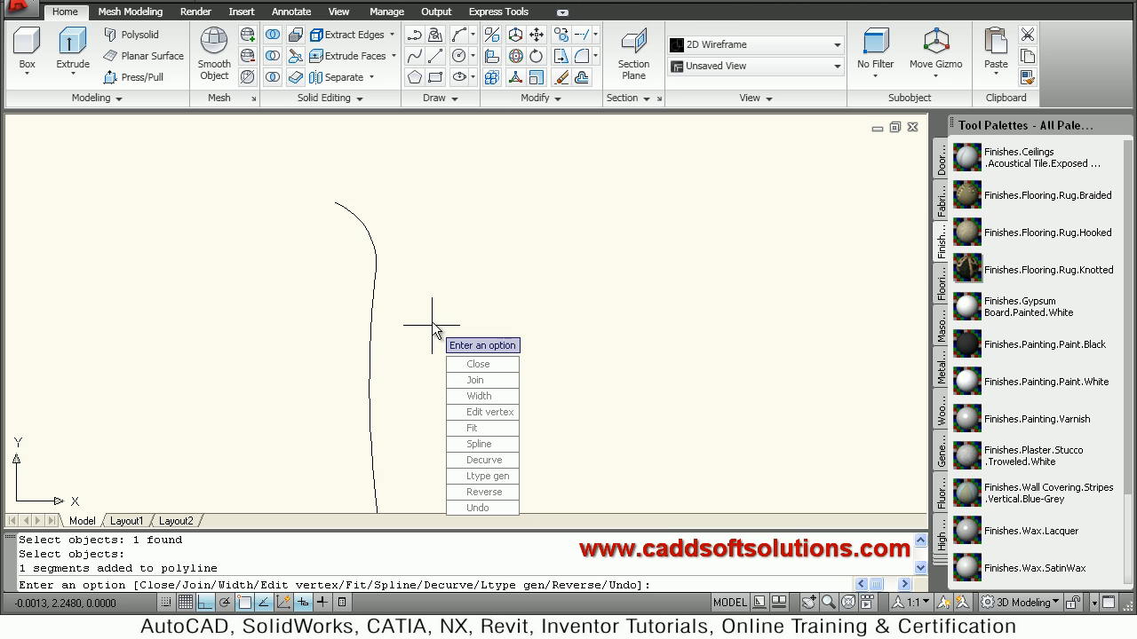
key("Escape")
key("Escape")
scroll(391, 284, "down", 2)
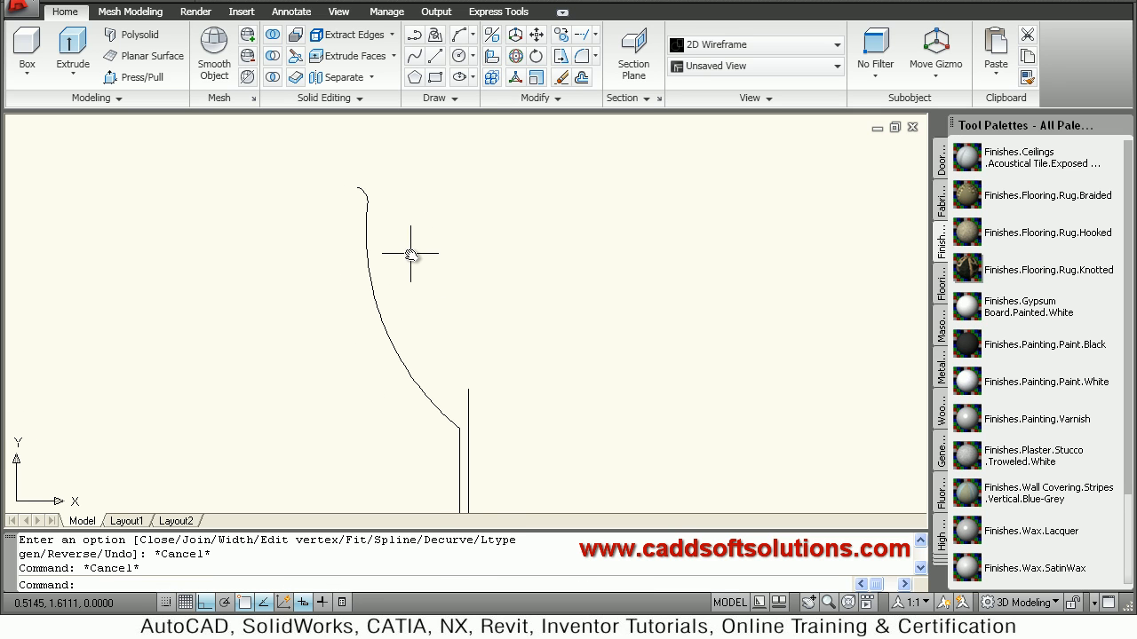
type("o")
Offset the profile polyline 0.1 units to its right for the glass wall thickness
key("Return")
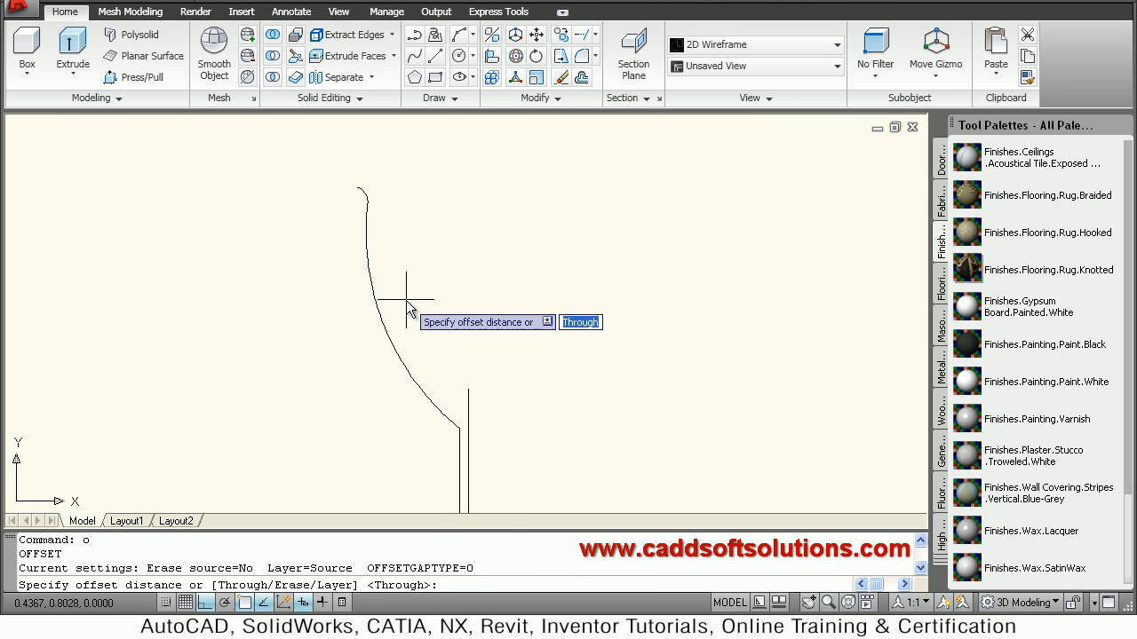
left_click(411, 294)
type("0.1")
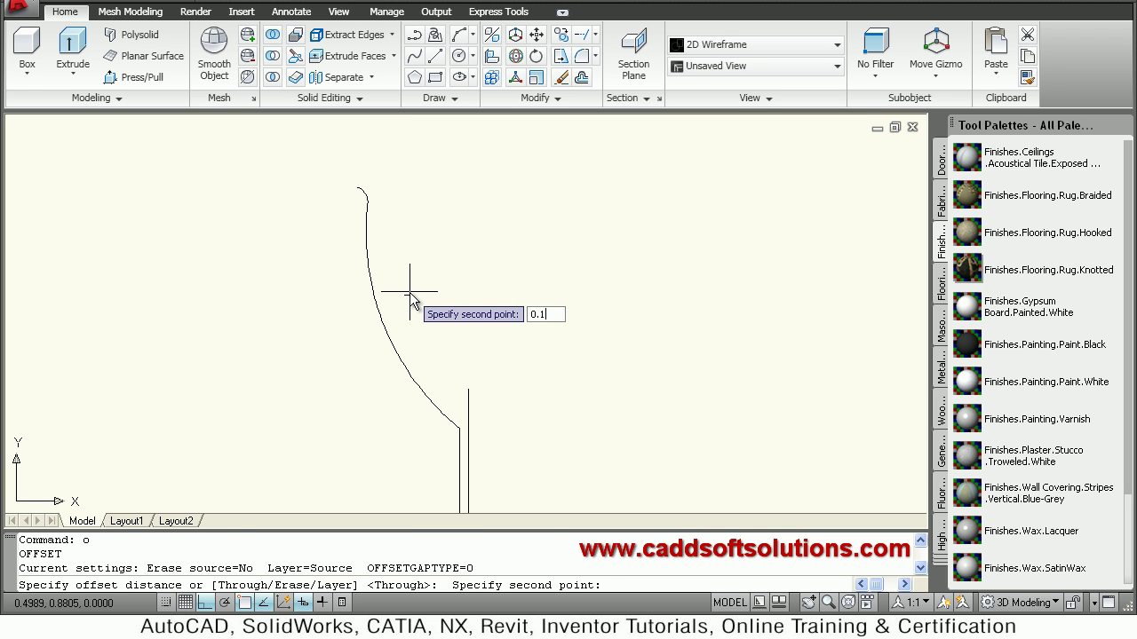
key("Return")
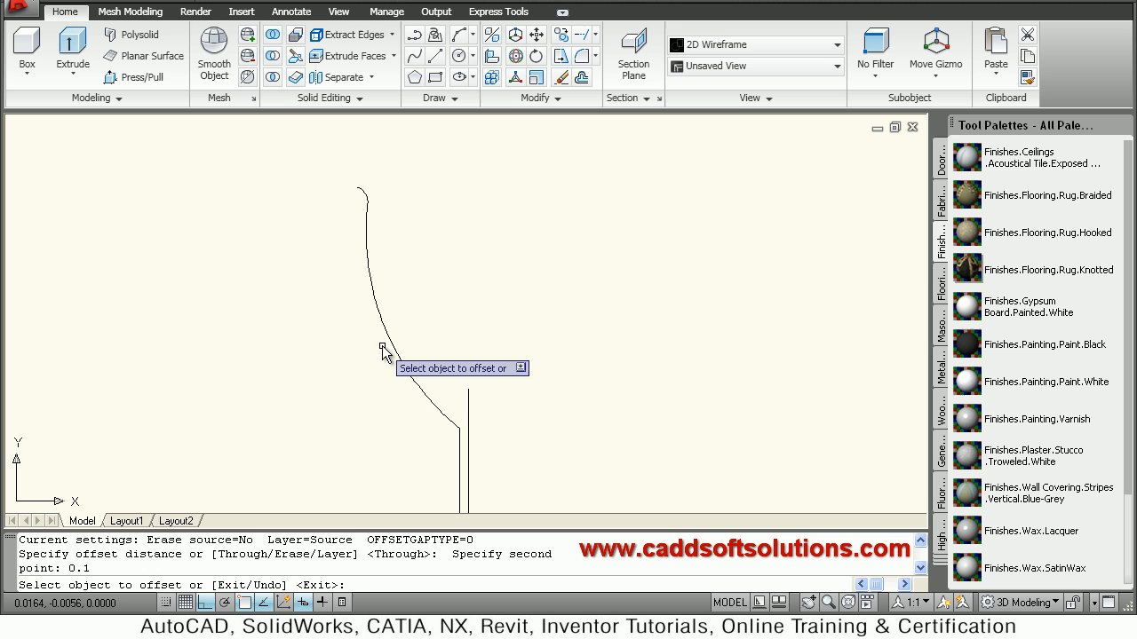
left_click(391, 340)
left_click(391, 340)
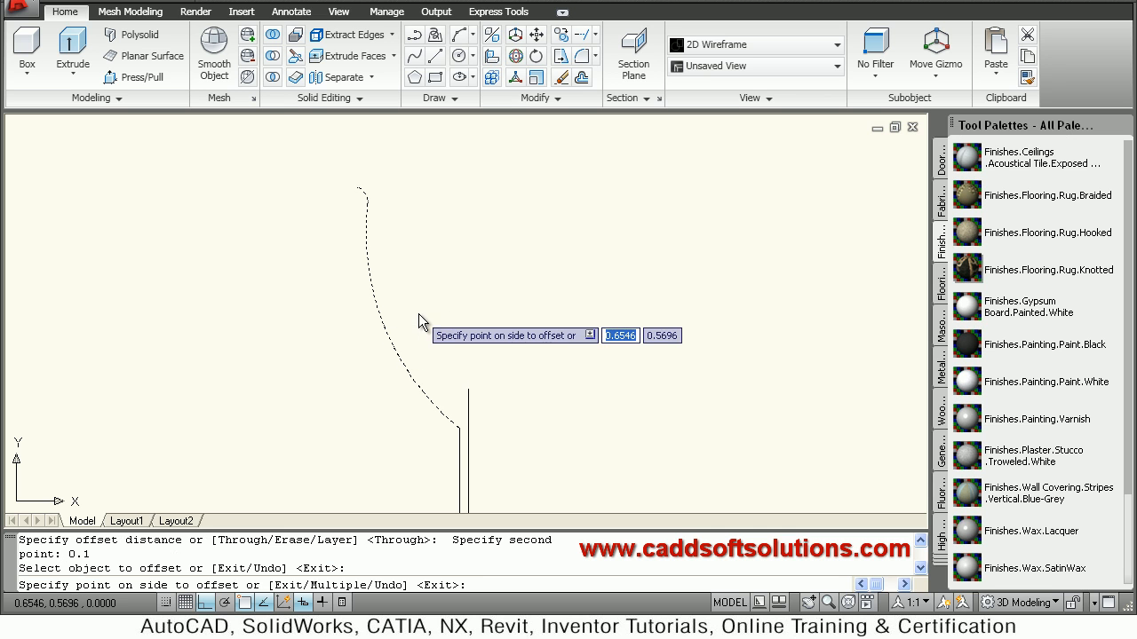
left_click(423, 319)
key("Return")
scroll(355, 178, "up", 2)
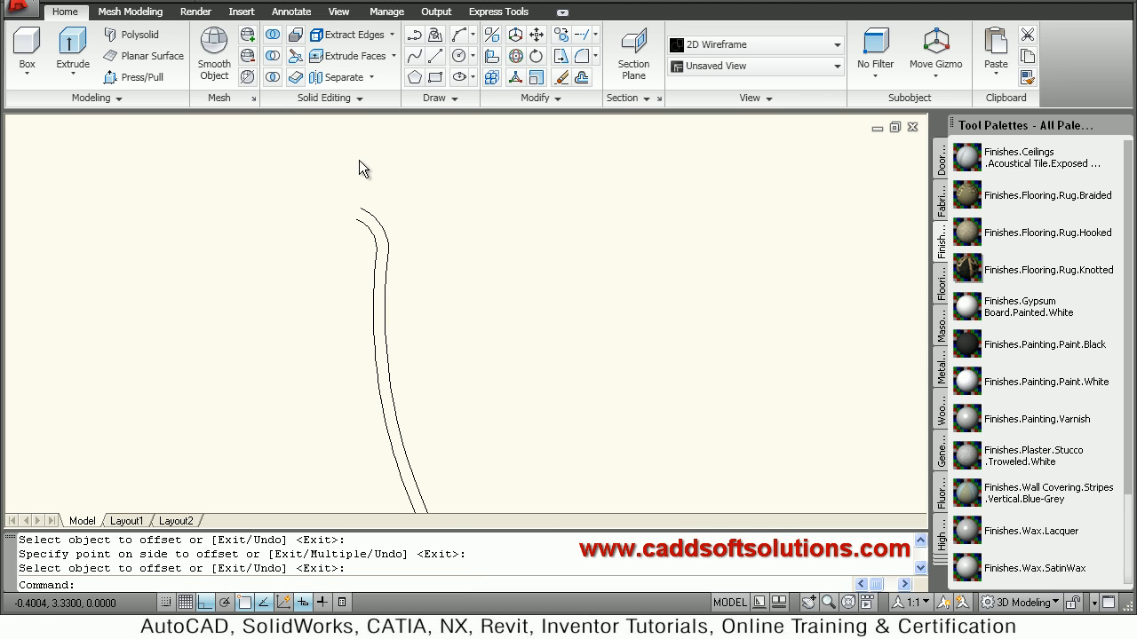
scroll(359, 204, "up", 2)
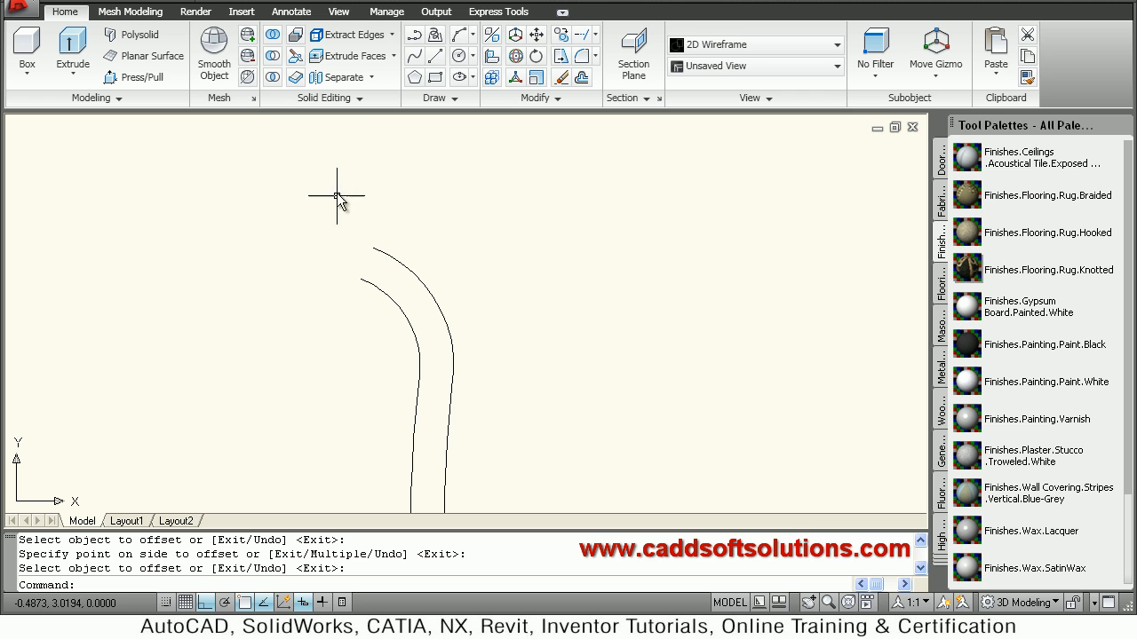
Draw a 2-point circle spanning the top ends of the two parallel curves
left_click(476, 60)
left_click(481, 168)
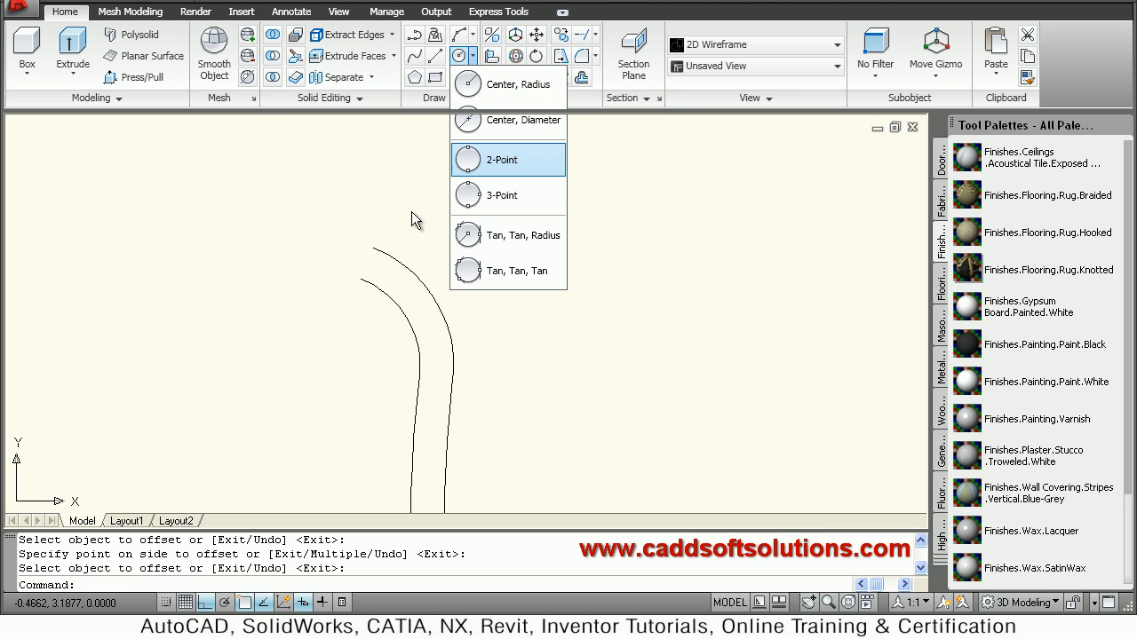
left_click(374, 249)
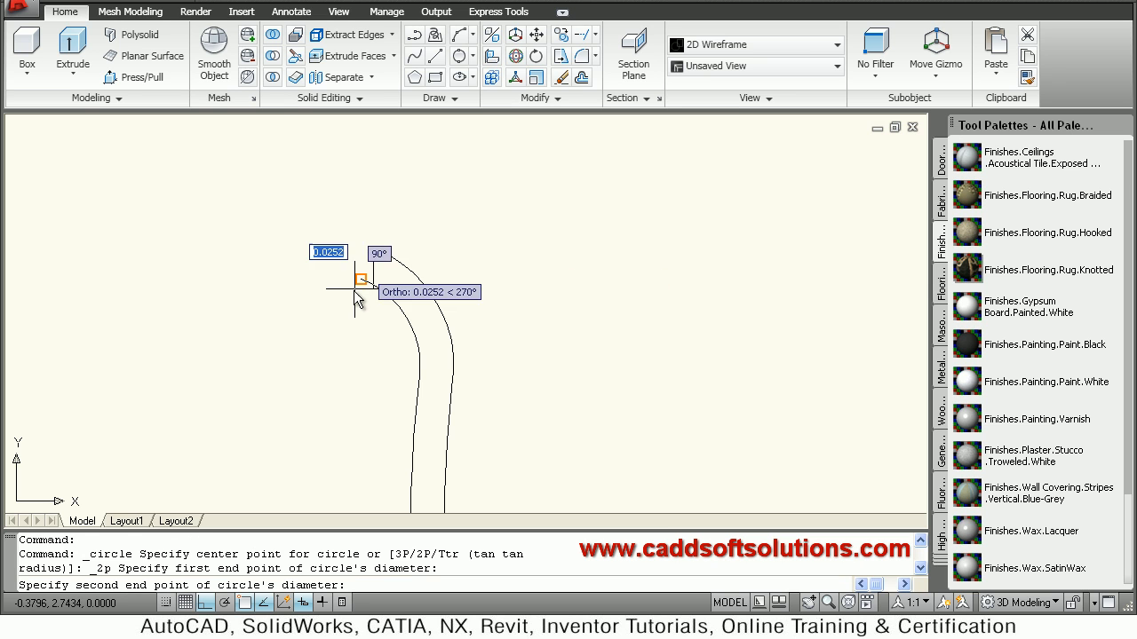
left_click(361, 283)
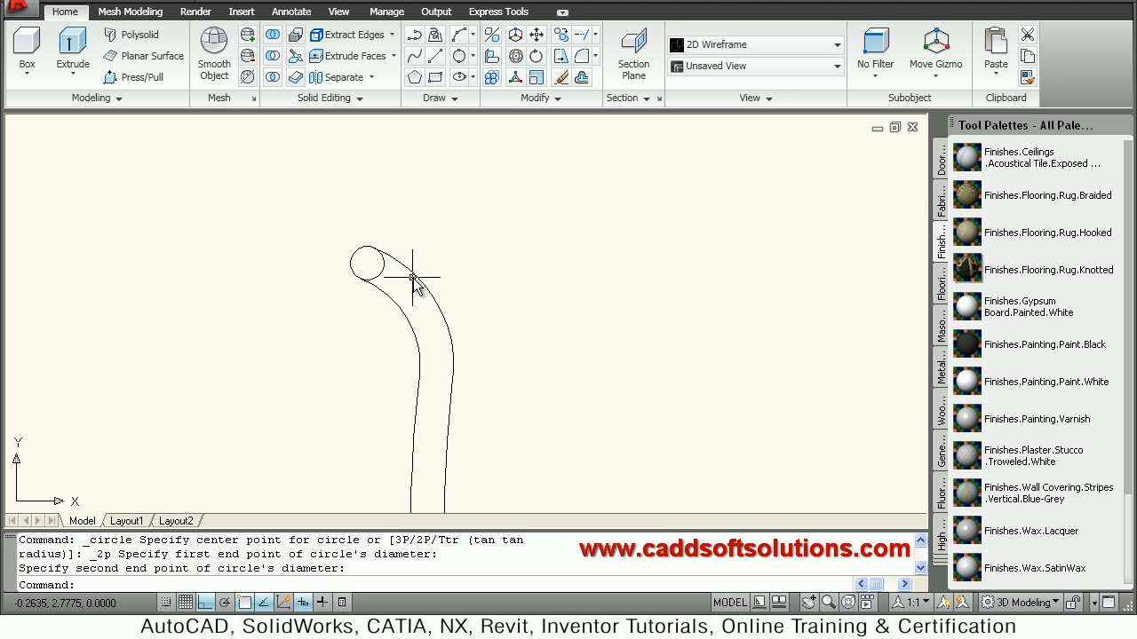
scroll(367, 262, "up", 2)
Trim away the circle's lower part, leaving a rounded lip closing the rim
key("t")
key("r")
key("space")
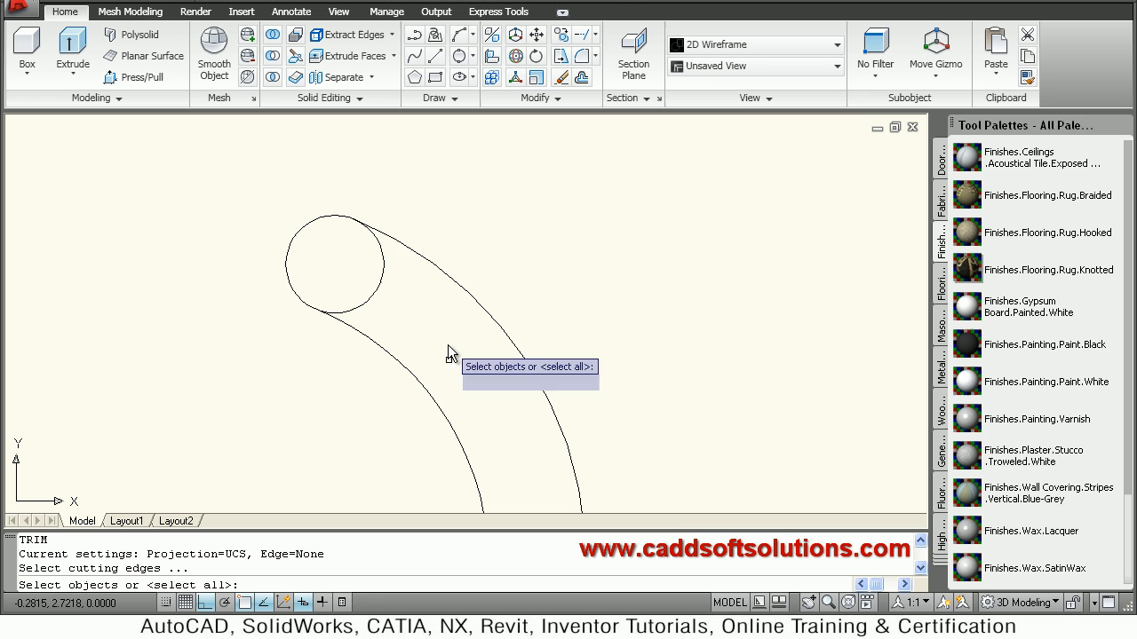
left_click(443, 364)
left_click(277, 194)
key("Return")
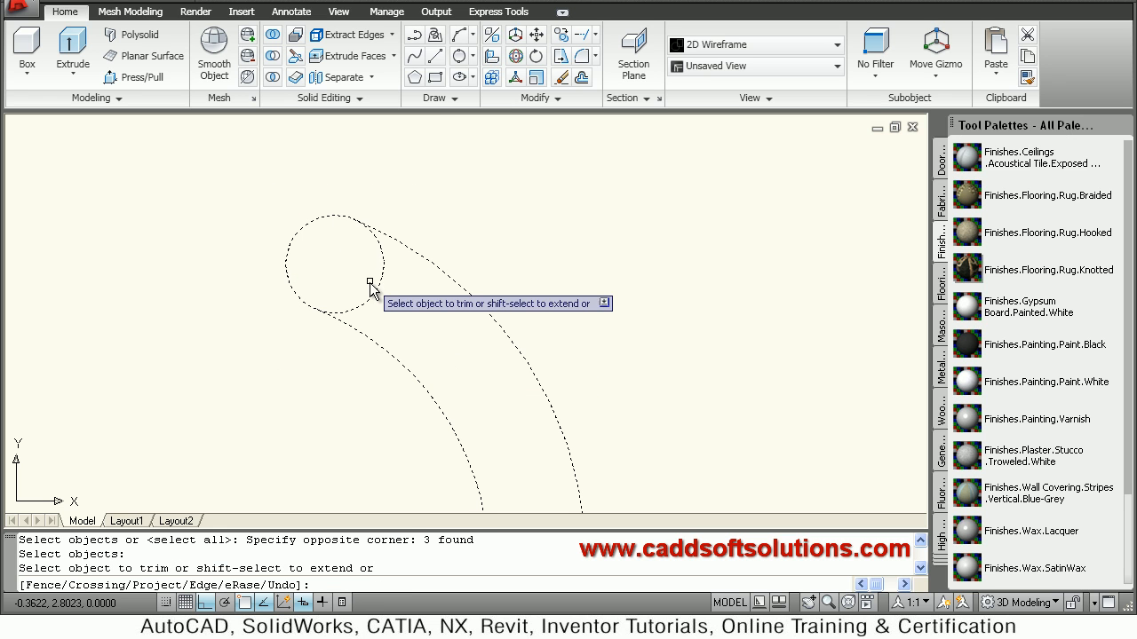
left_click(377, 295)
key("Return")
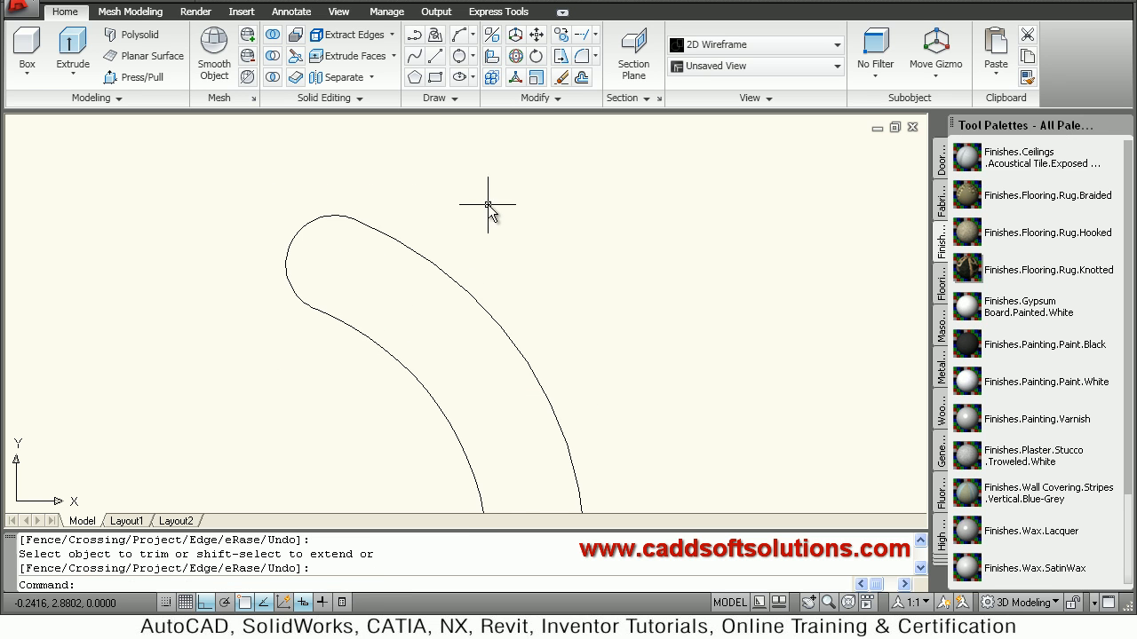
scroll(514, 211, "down", 3)
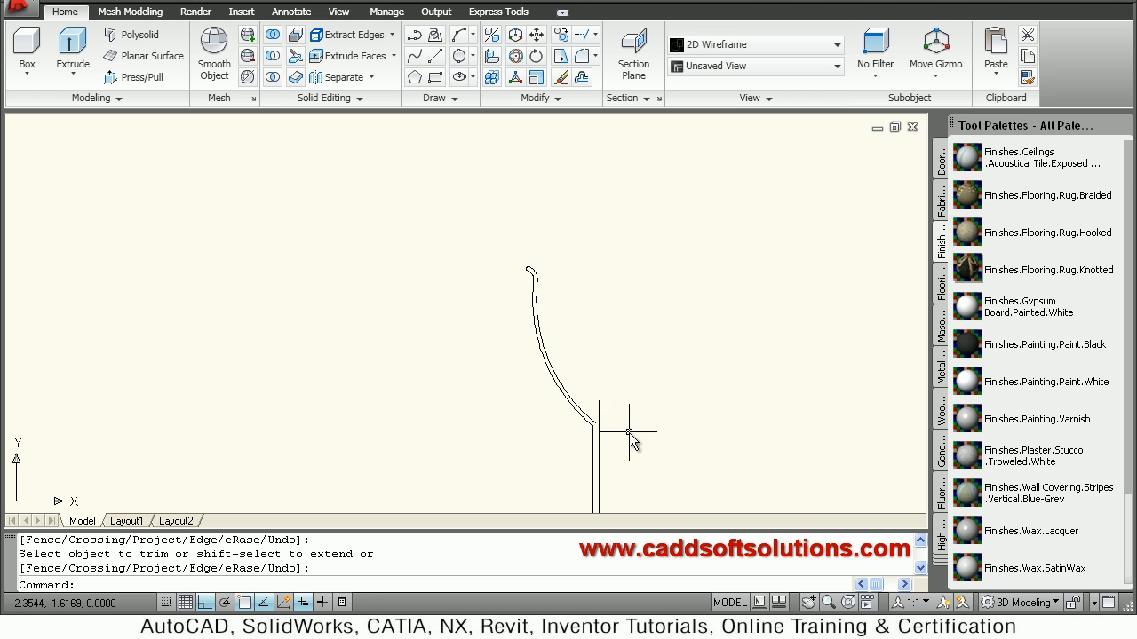
scroll(613, 399, "down", 2)
Draw a small arc from the inner curve's lower end to the Nearest point on the vertical stem line
middle_click_drag(604, 306, 569, 335)
scroll(568, 335, "up", 3)
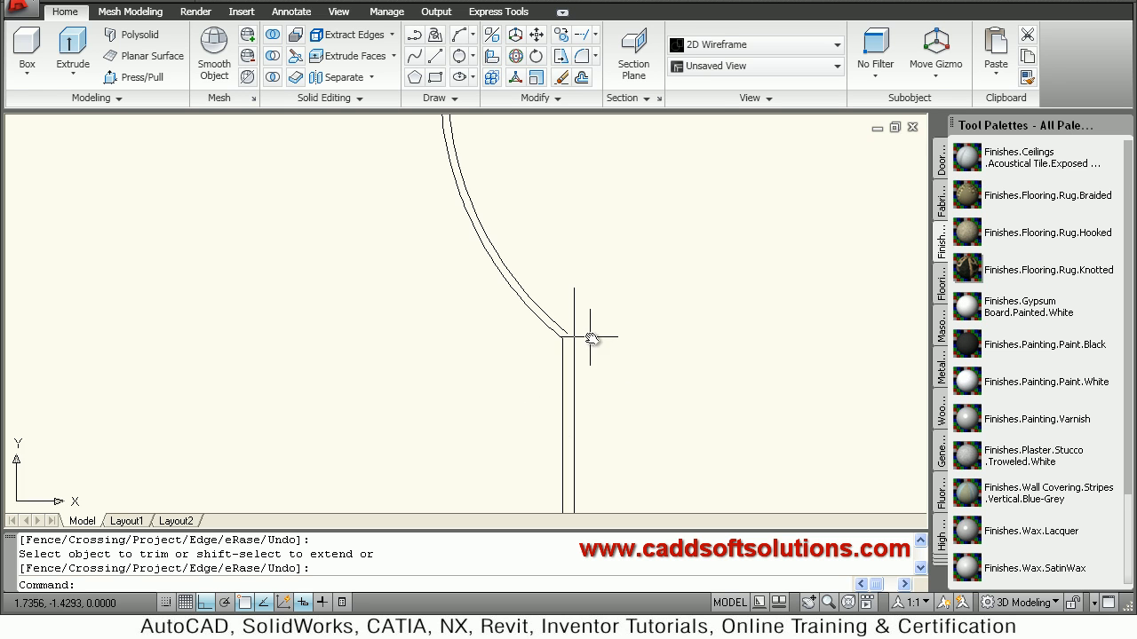
scroll(586, 338, "up", 3)
scroll(533, 338, "up", 2)
scroll(461, 326, "up", 1)
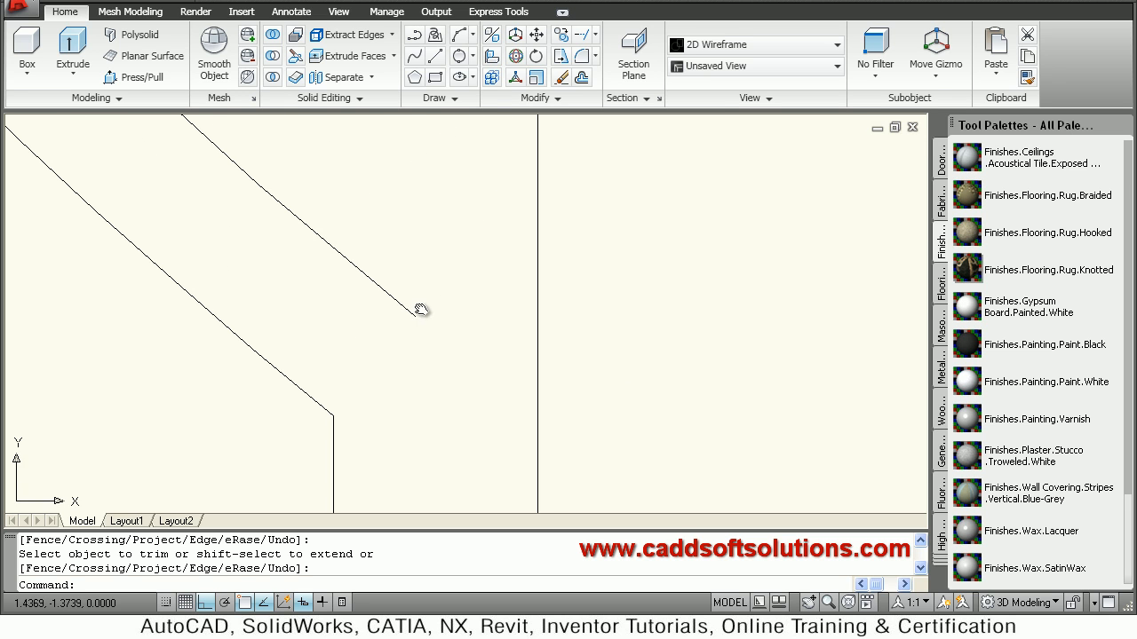
type("a")
key("Return")
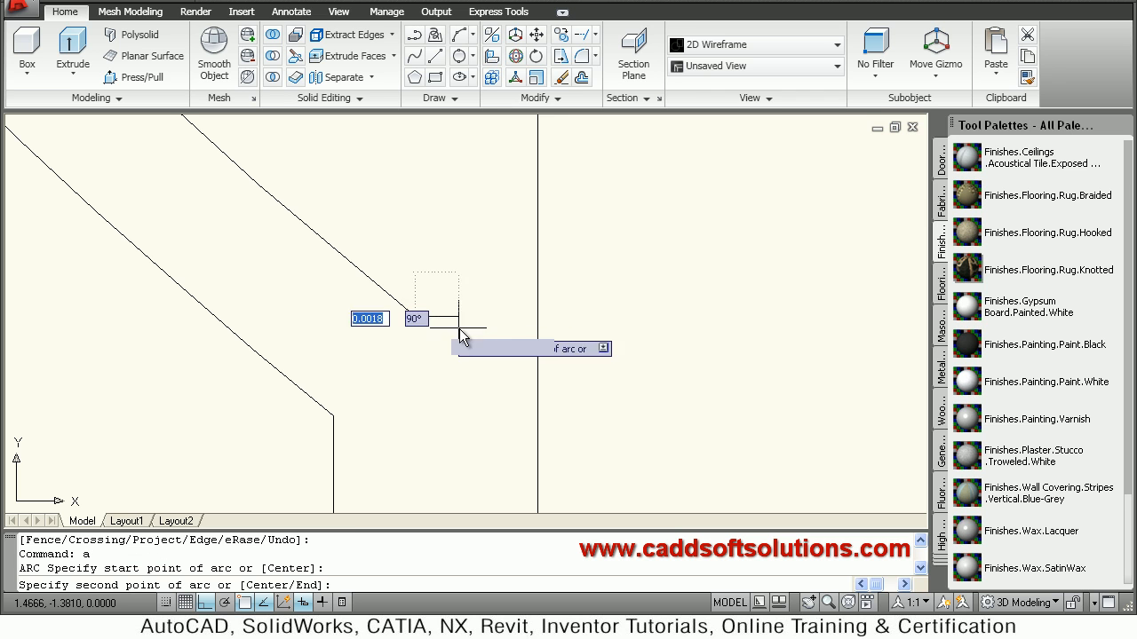
left_click(414, 312)
key("F8")
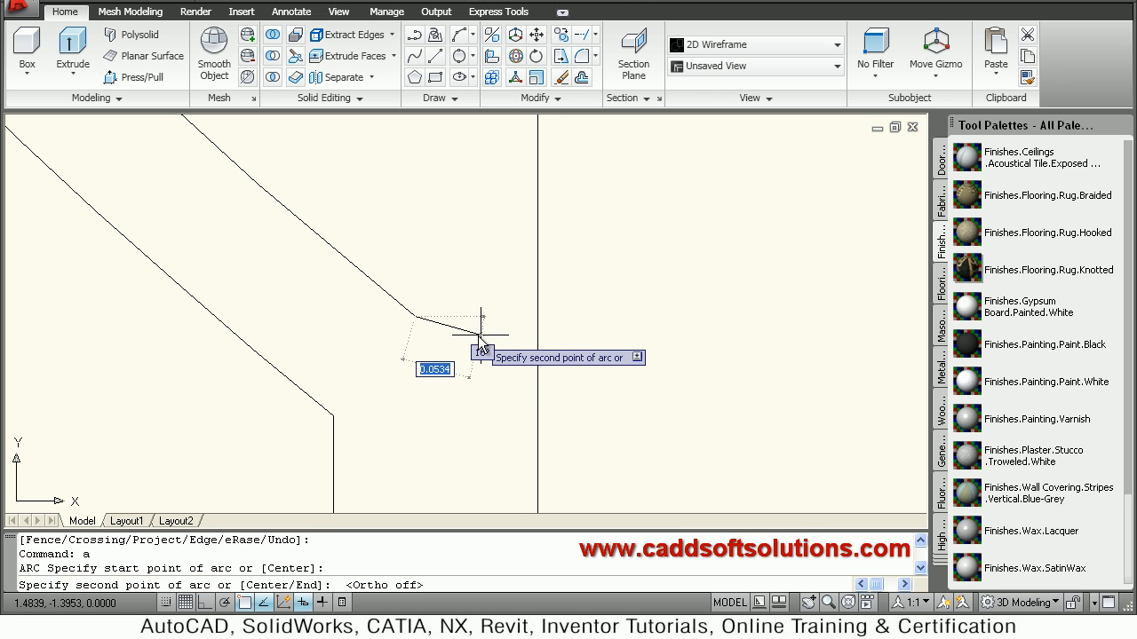
left_click(485, 339)
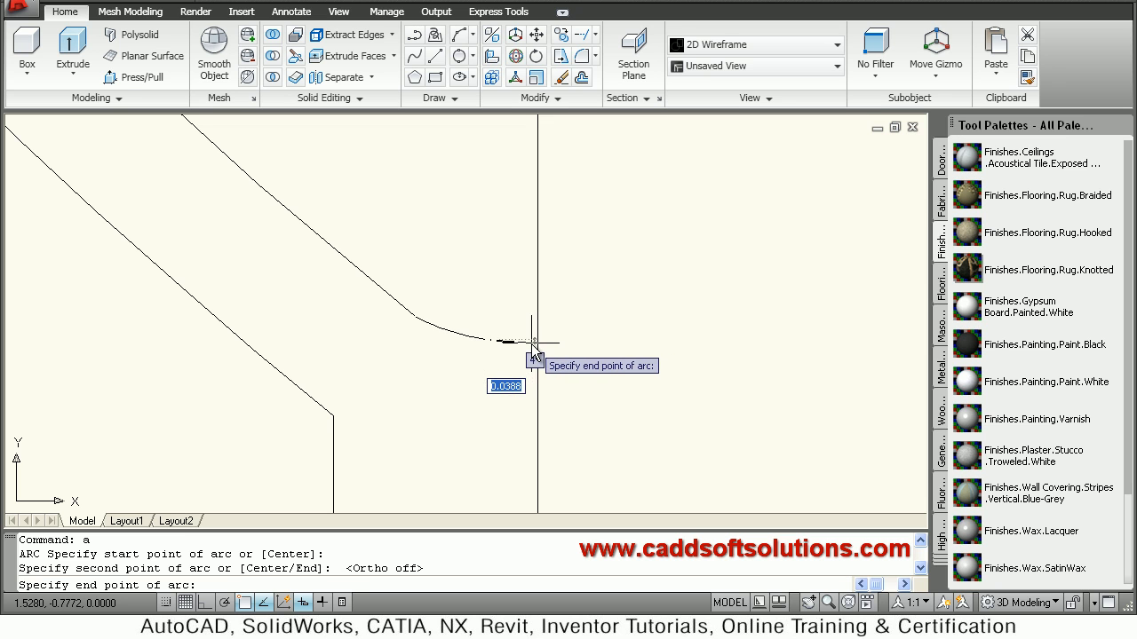
type("n")
key("Return")
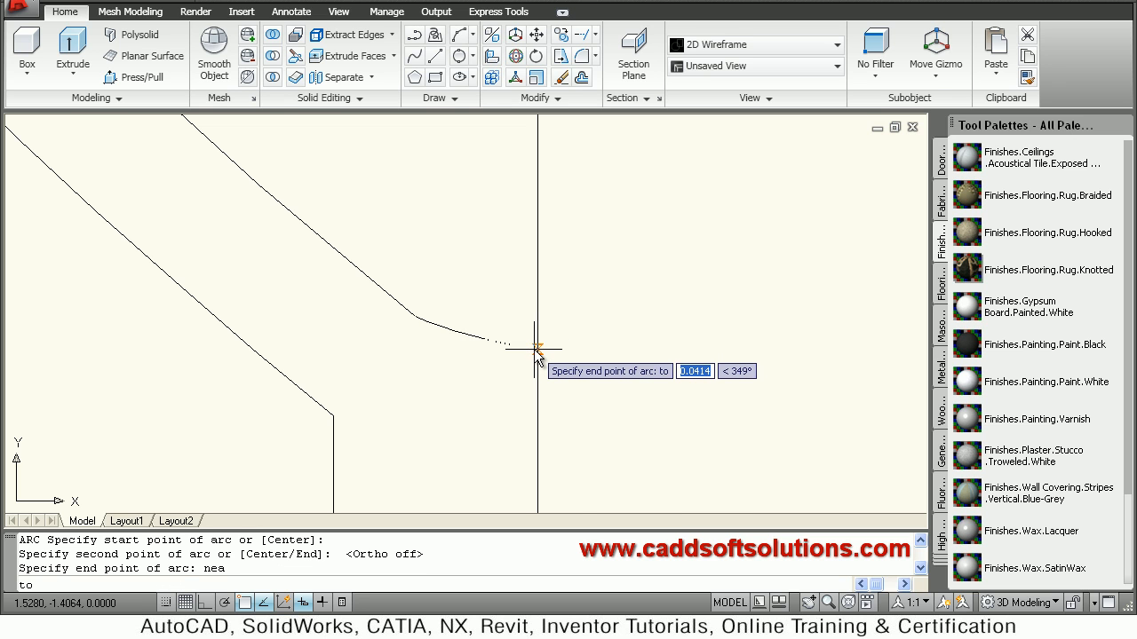
left_click(537, 351)
scroll(596, 337, "up", 3)
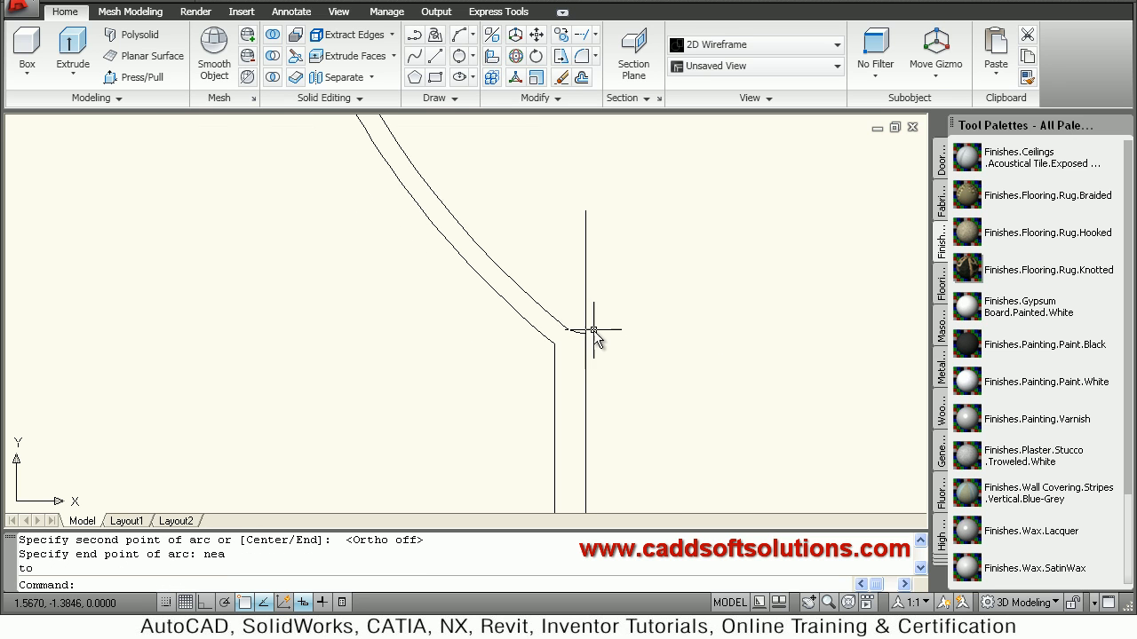
middle_click_drag(629, 248, 629, 373)
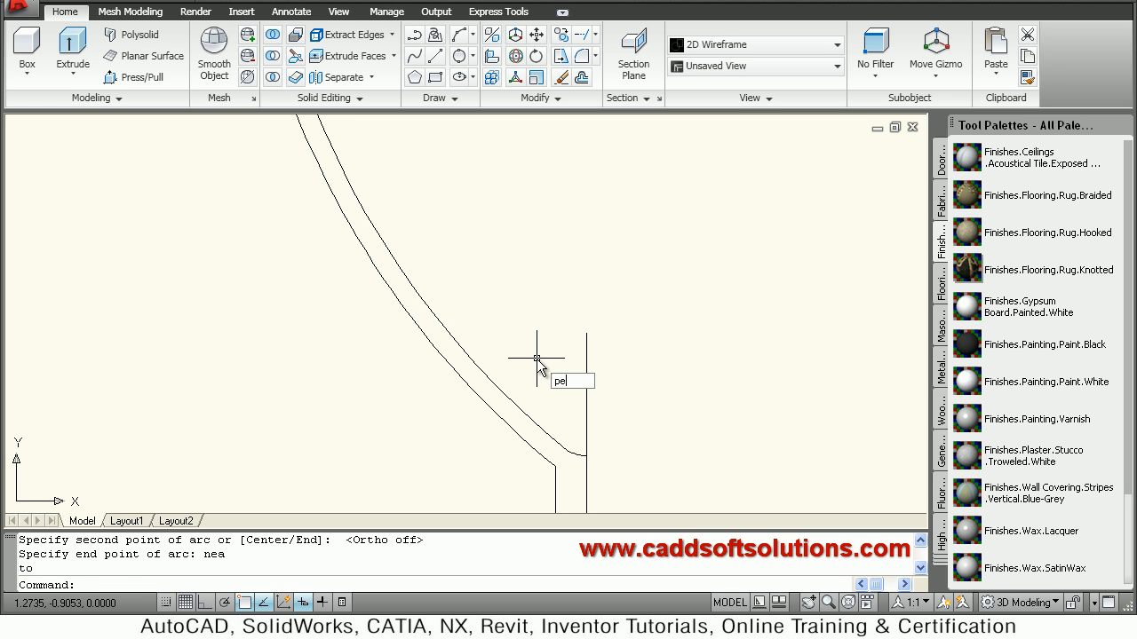
scroll(534, 352, "down", 3)
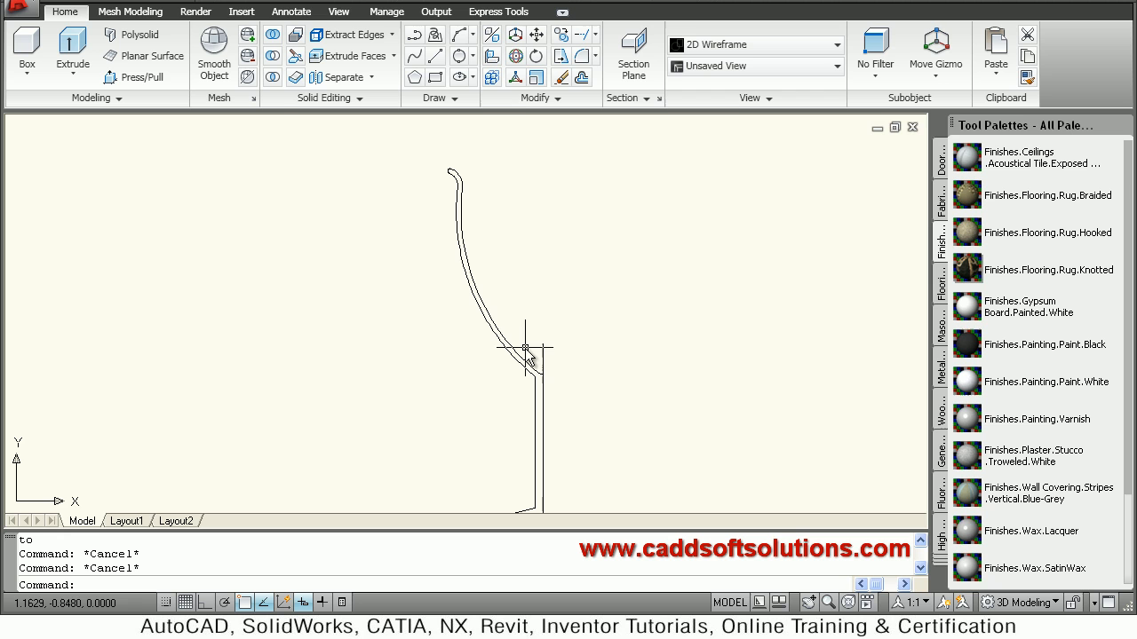
scroll(533, 414, "up", 3)
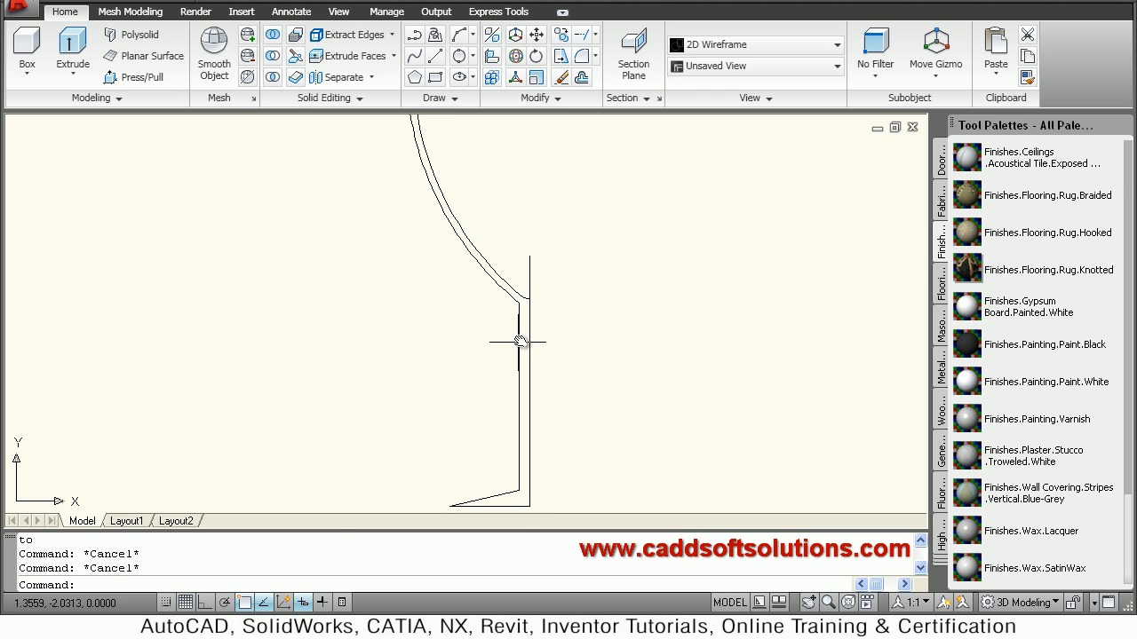
type("tr")
Trim the stem line's excess above the small connecting arc
key("Return")
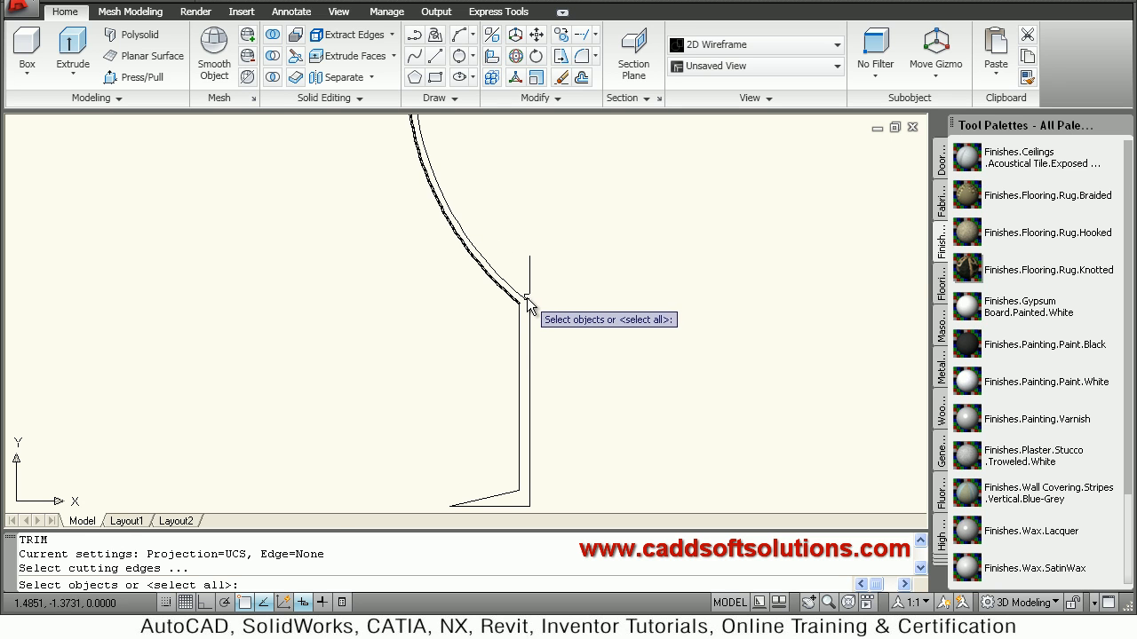
left_click(526, 304)
key("Return")
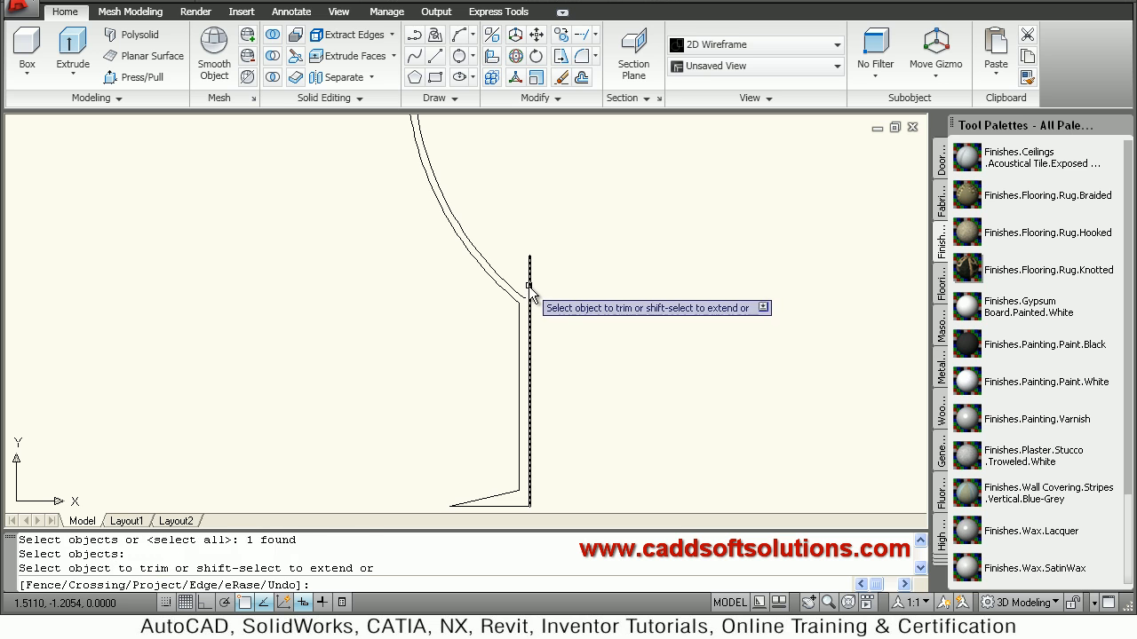
left_click(529, 275)
key("Escape")
scroll(577, 284, "down", 2)
middle_click_drag(578, 284, 512, 309)
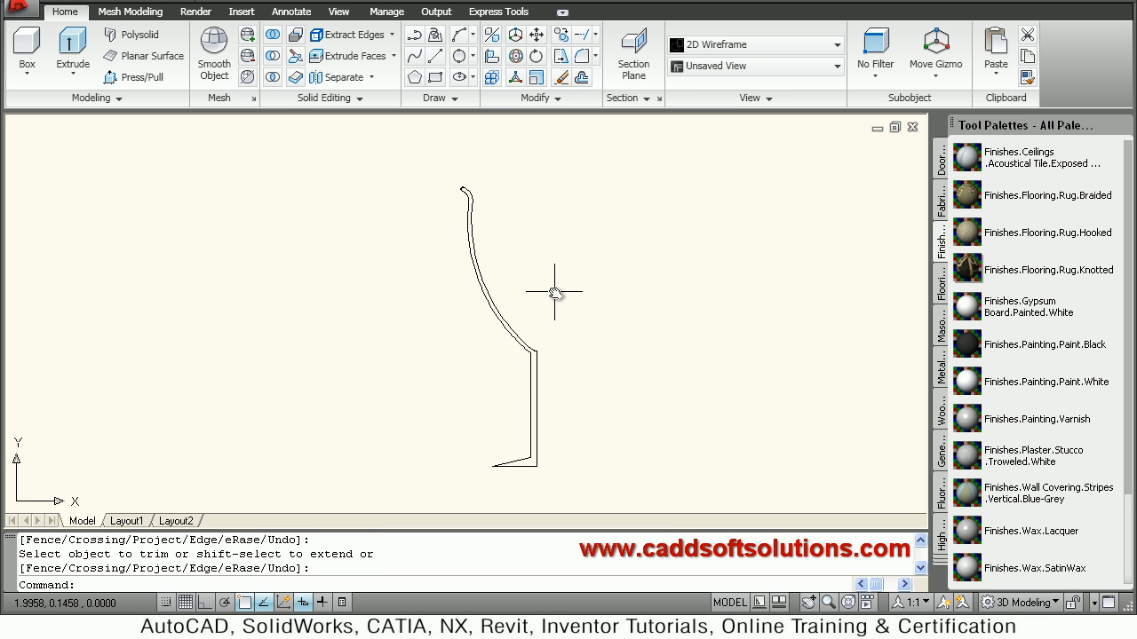
type("pe")
key("Return")
Join all the profile pieces into one polyline with PEDIT Join and a window selection
left_click(493, 311)
type("pe")
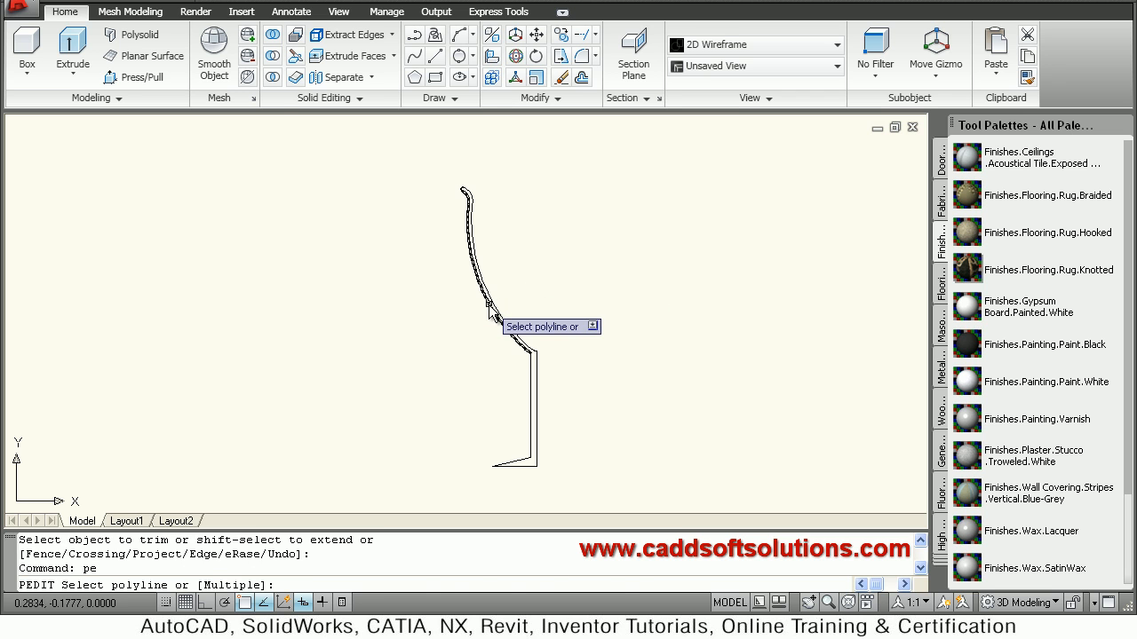
left_click(495, 311)
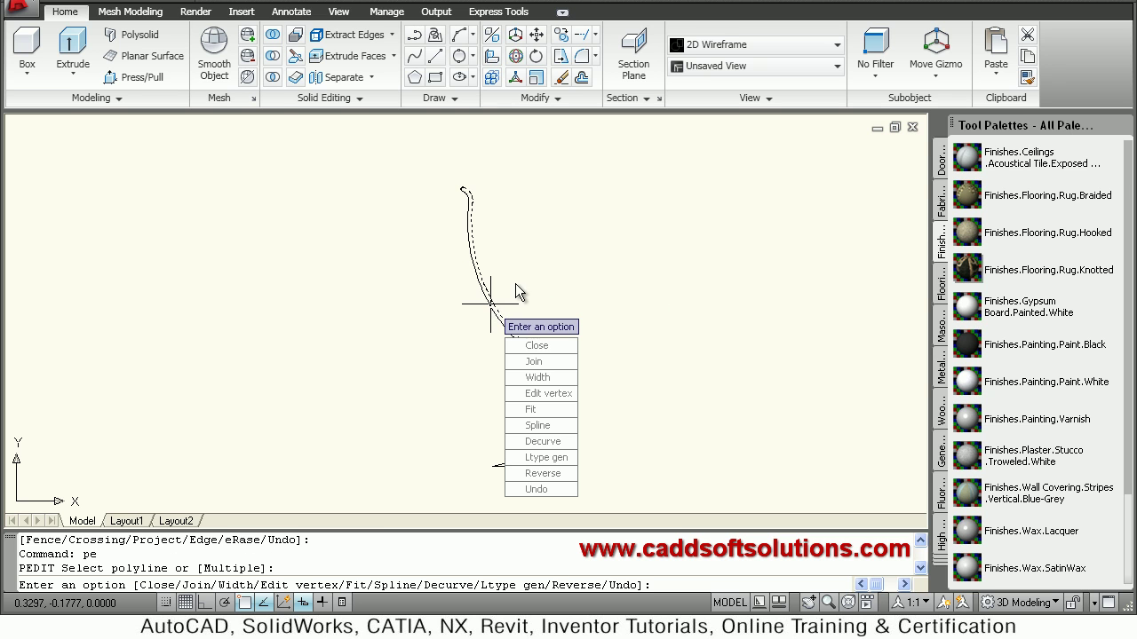
left_click(533, 362)
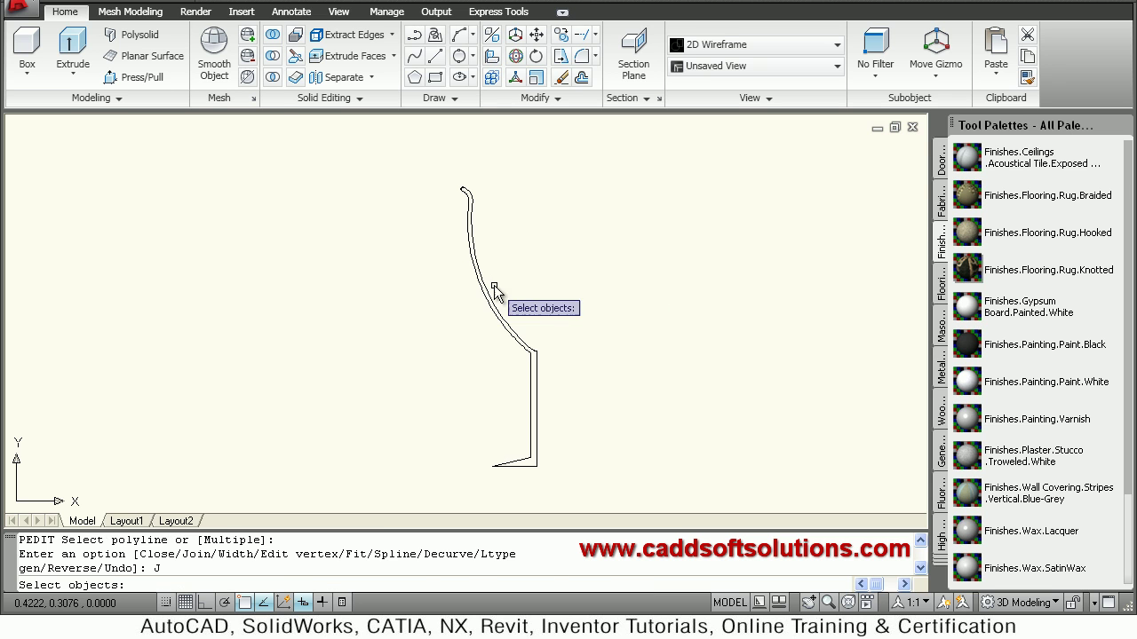
left_click(576, 155)
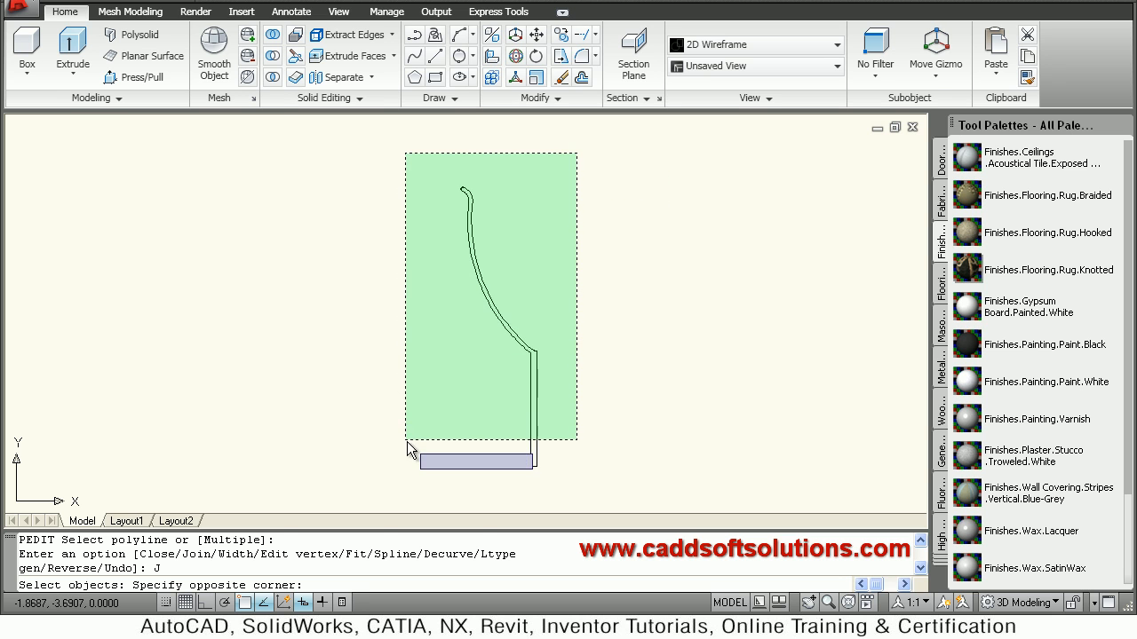
left_click(415, 484)
key("Return")
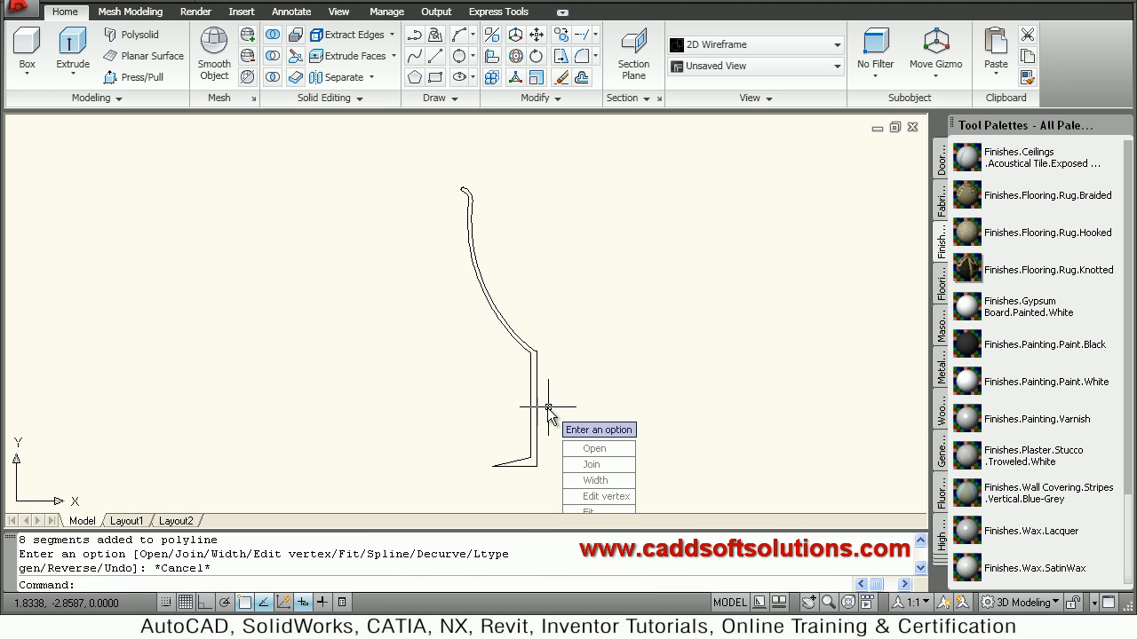
key("Escape")
left_click(535, 411)
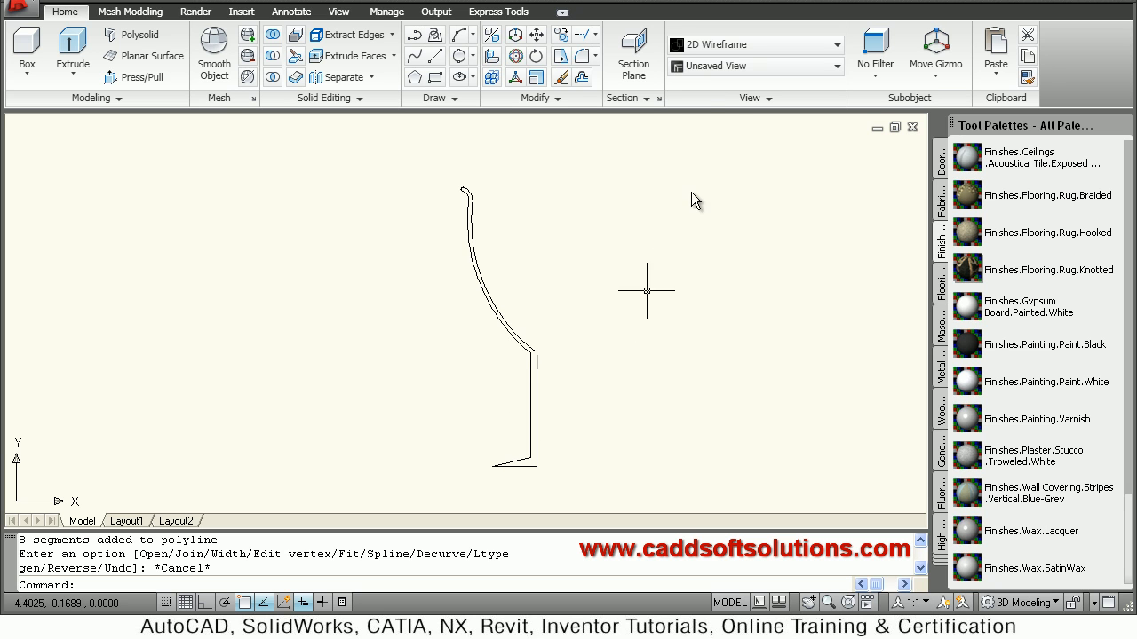
Switch the viewport to the SE Isometric preset view
left_click(718, 65)
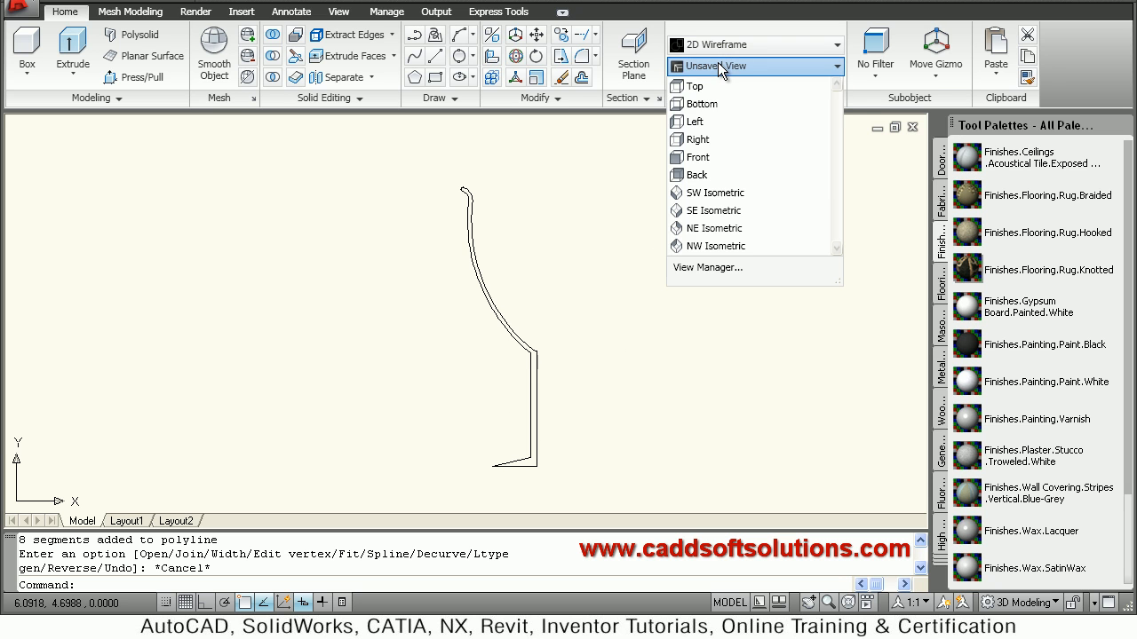
left_click(713, 211)
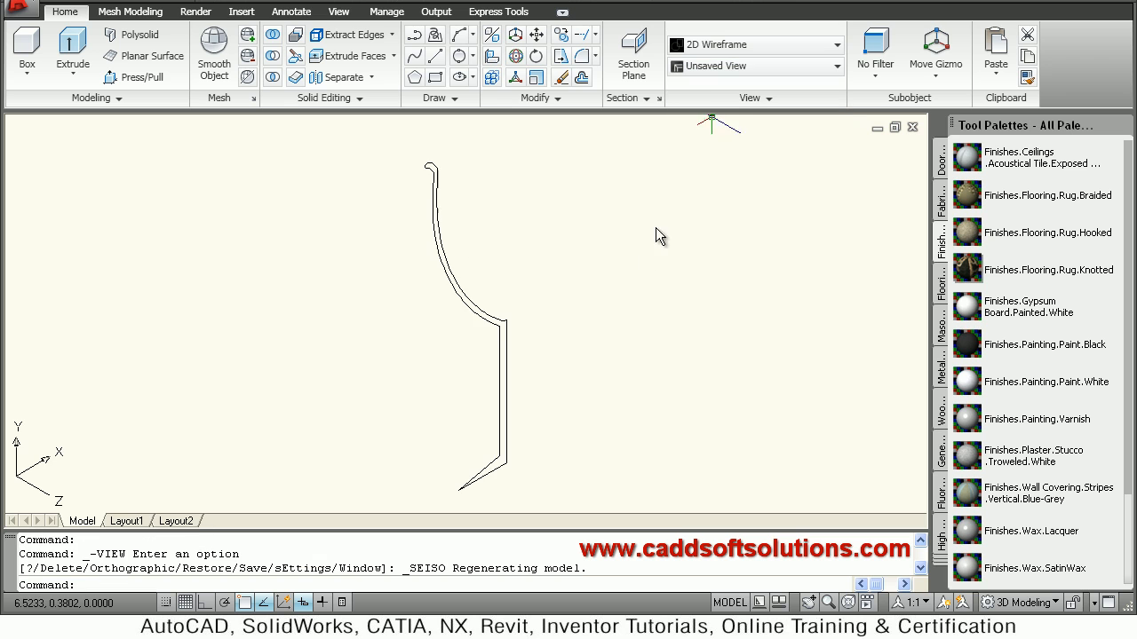
scroll(536, 367, "down", 1)
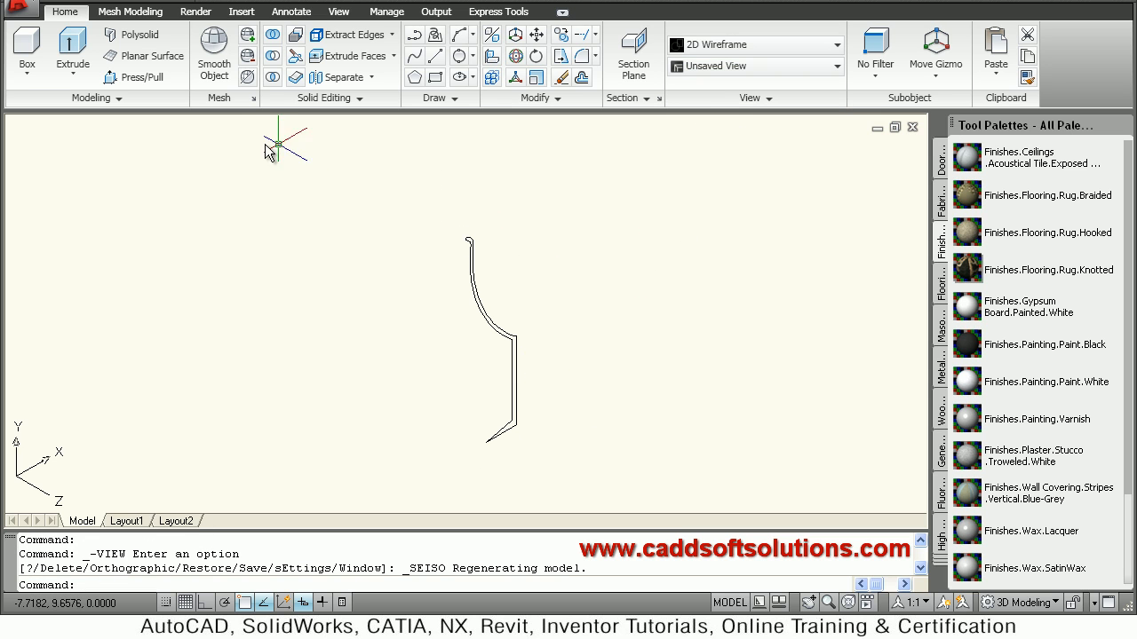
Revolve the glass profile 360° around the stem line to form the wine glass solid
left_click(73, 74)
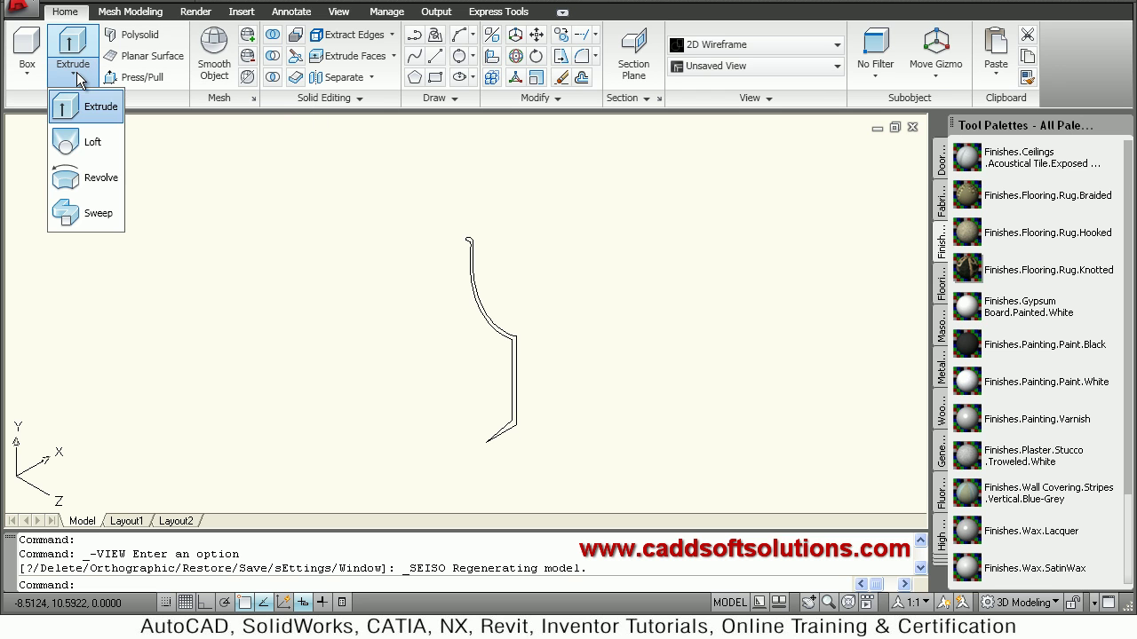
left_click(95, 180)
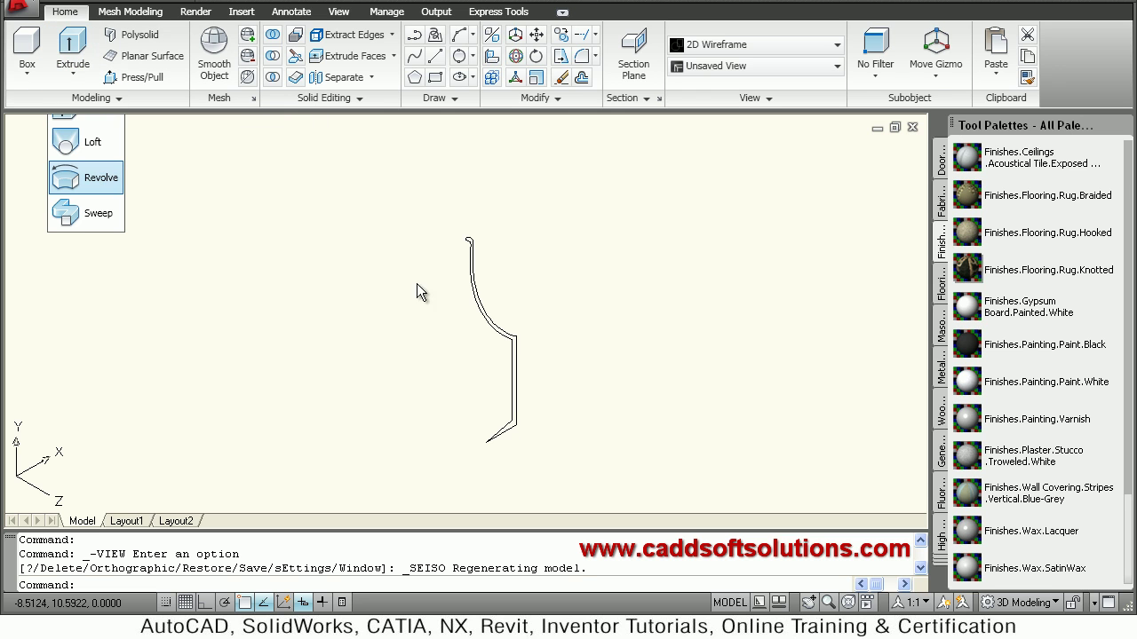
left_click(510, 340)
left_click(493, 359)
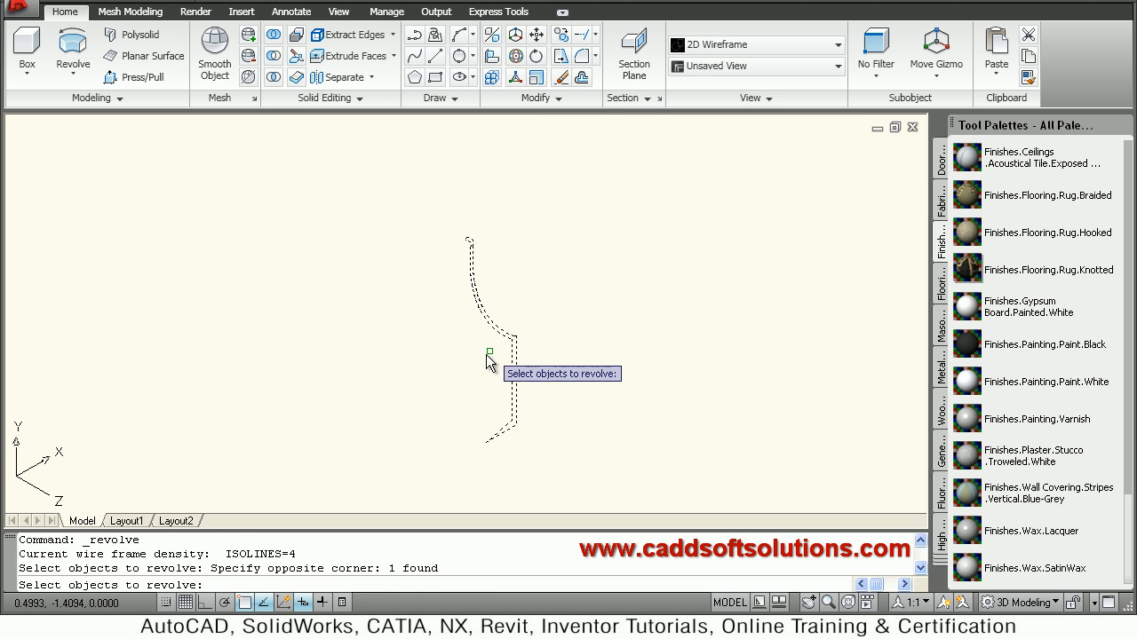
right_click(548, 360)
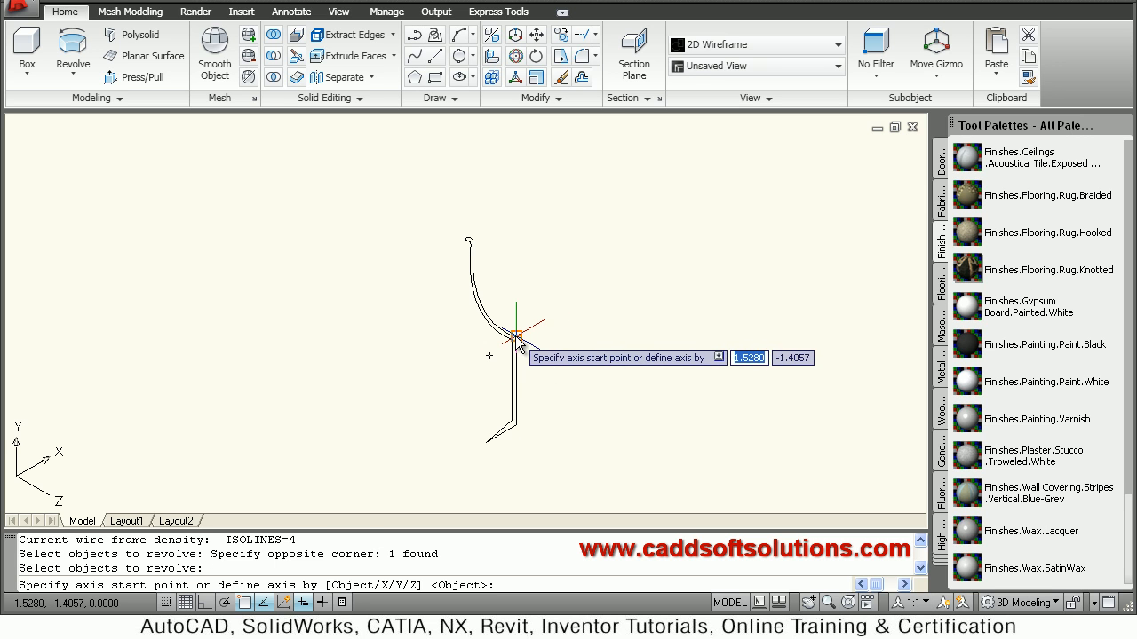
left_click(518, 338)
left_click(527, 435)
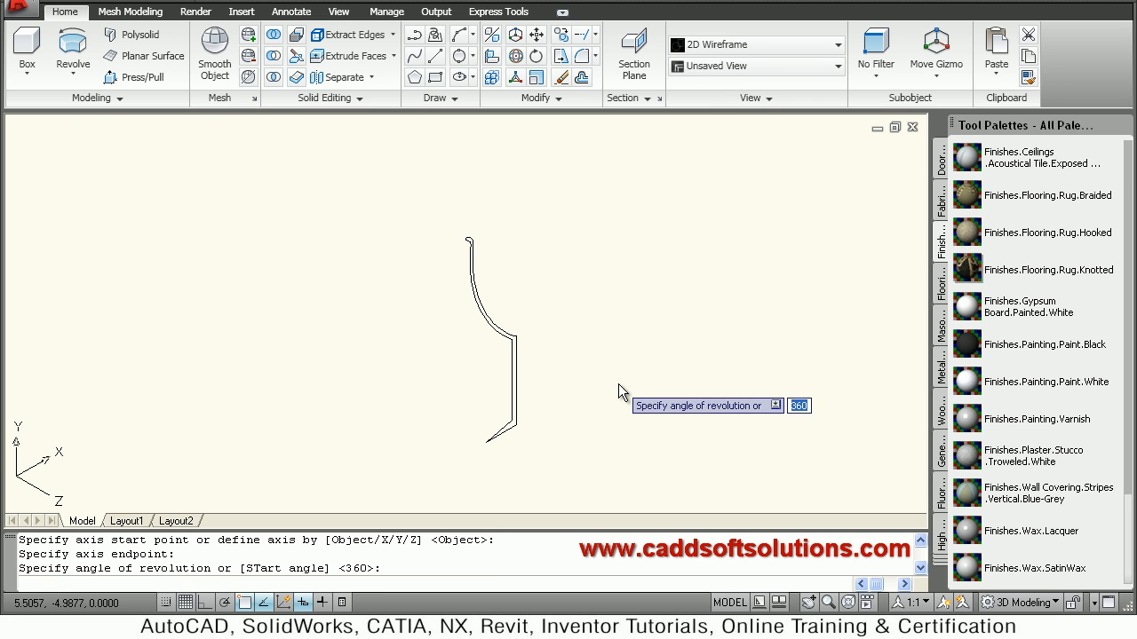
key("Return")
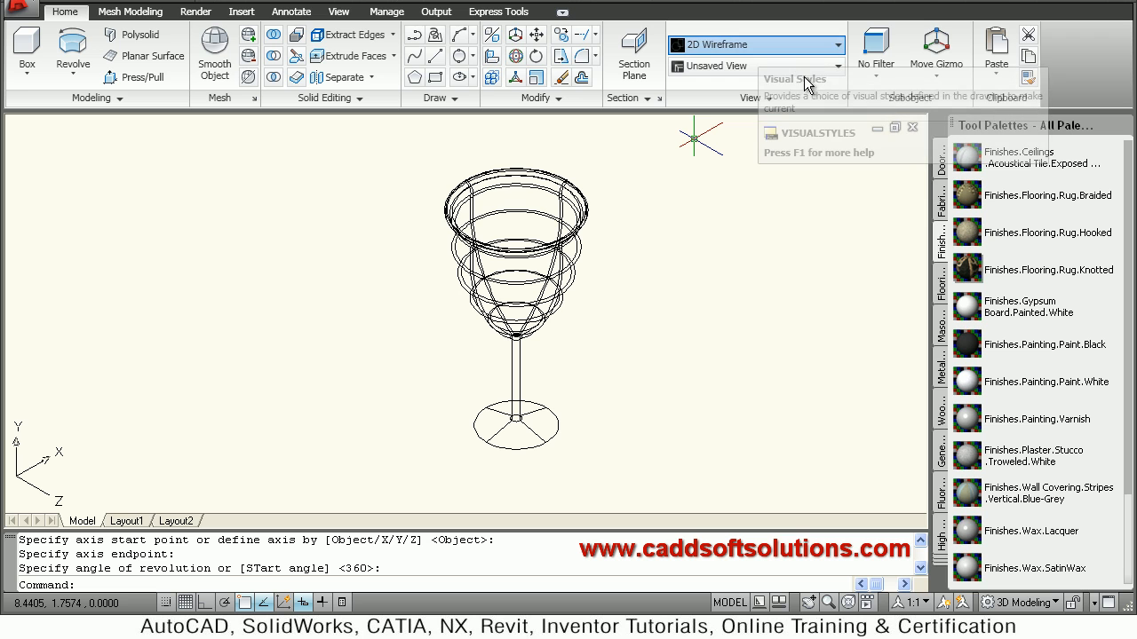
Shade the goblet with the Conceptual visual style and orbit to look down into it
left_click(838, 44)
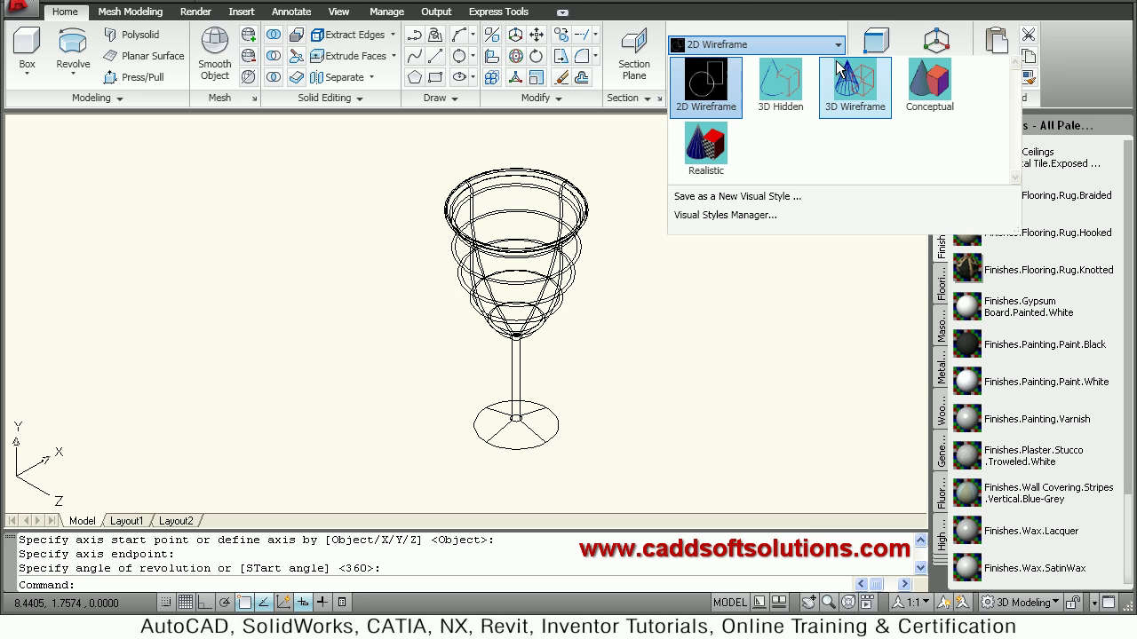
left_click(929, 84)
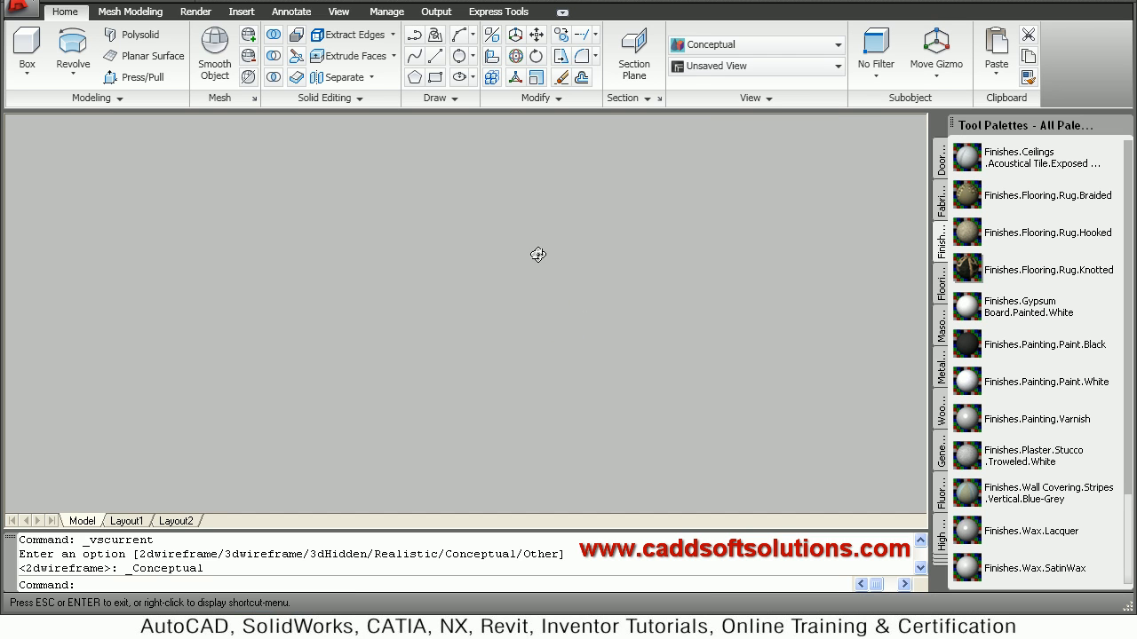
middle_click_drag(544, 329, 537, 214, "shift")
left_click_drag(532, 206, 540, 266)
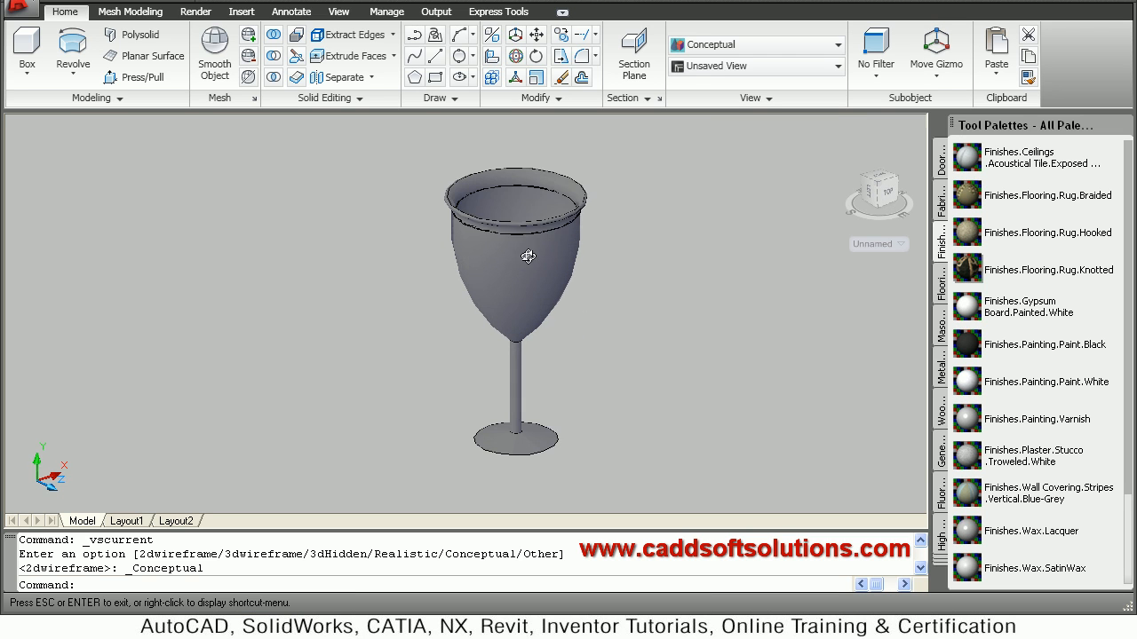
key("Escape")
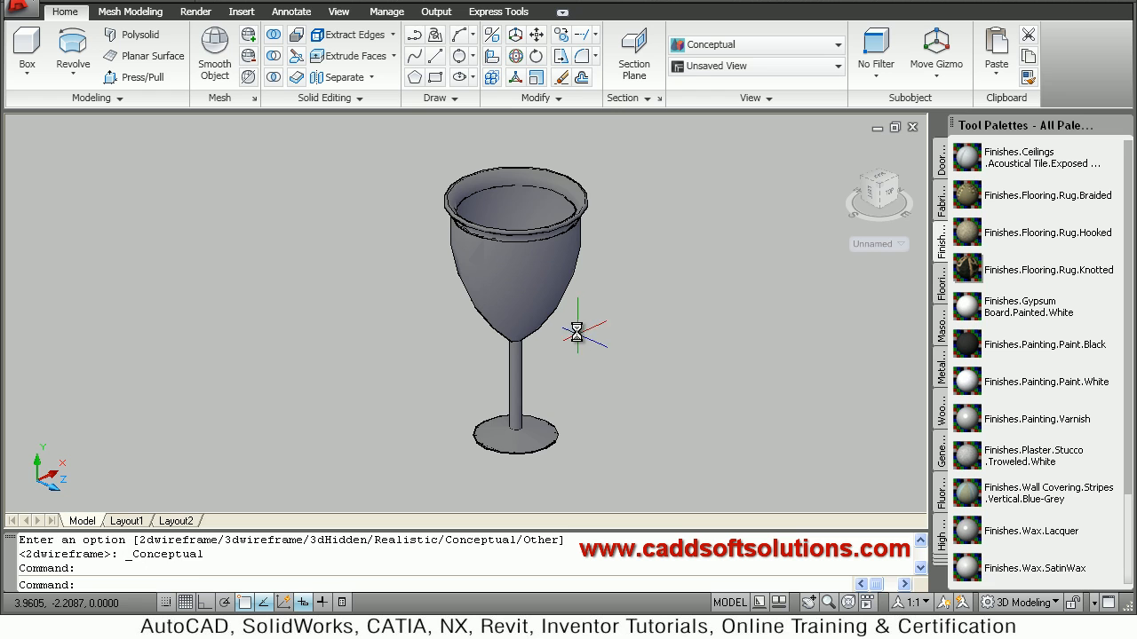
scroll(590, 342, "down", 2)
middle_click_drag(584, 376, 519, 362)
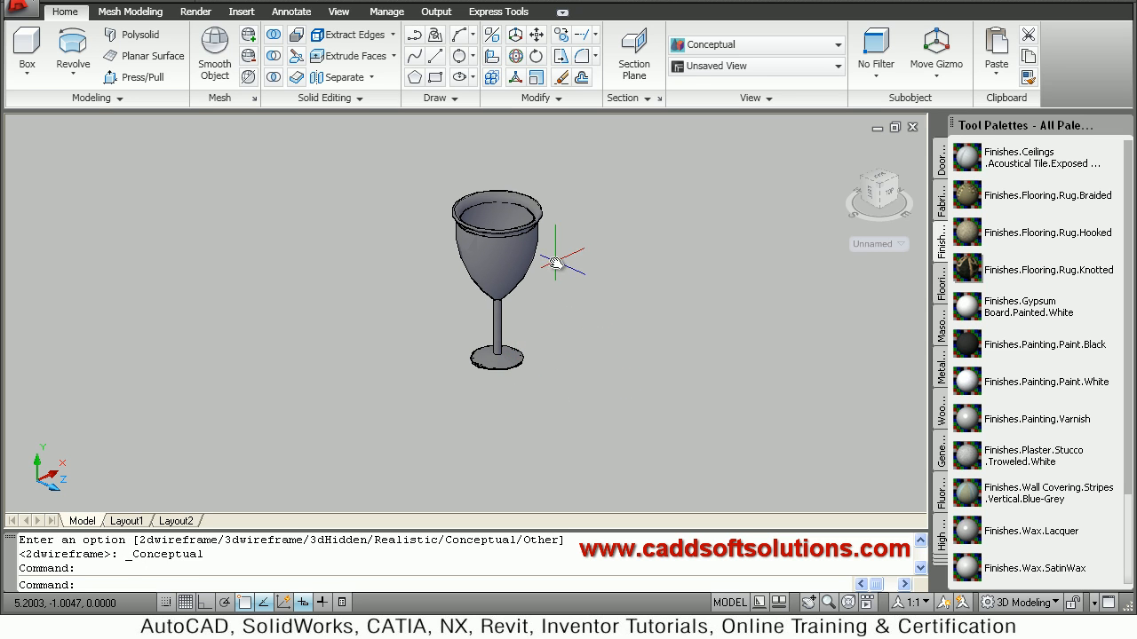
key("Escape")
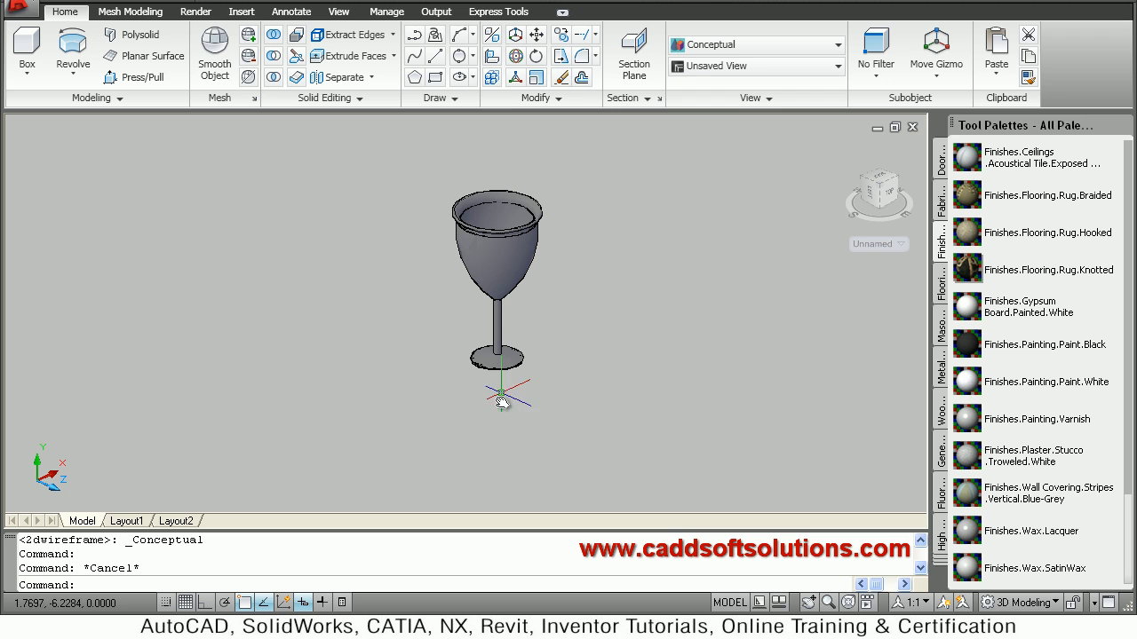
type("c")
key("Return")
type("c")
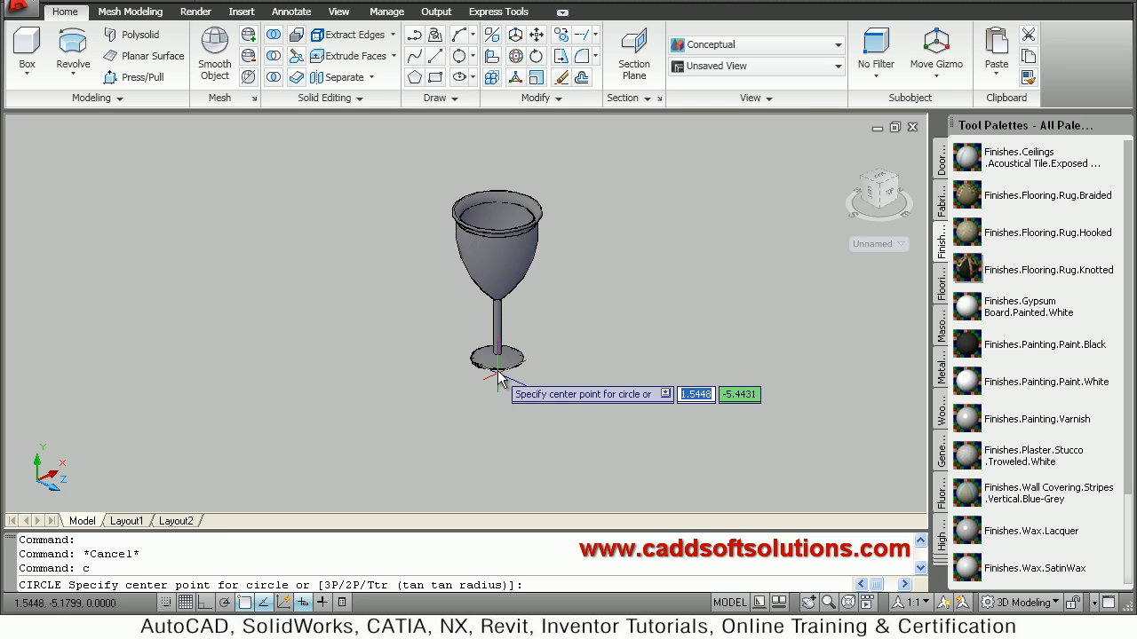
left_click(500, 362)
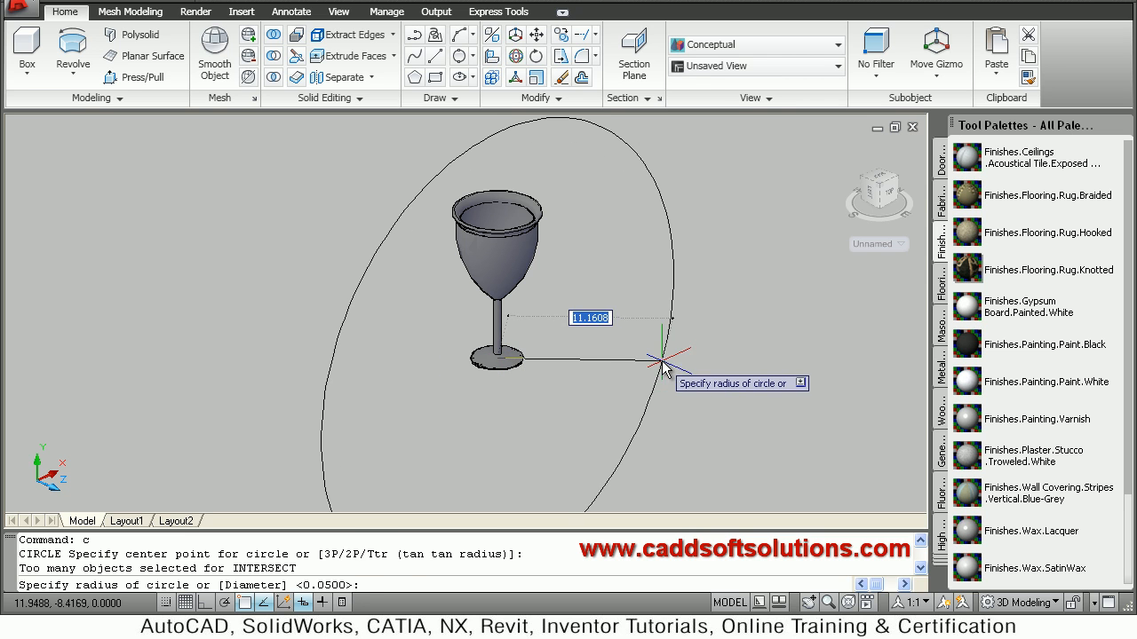
key("Escape")
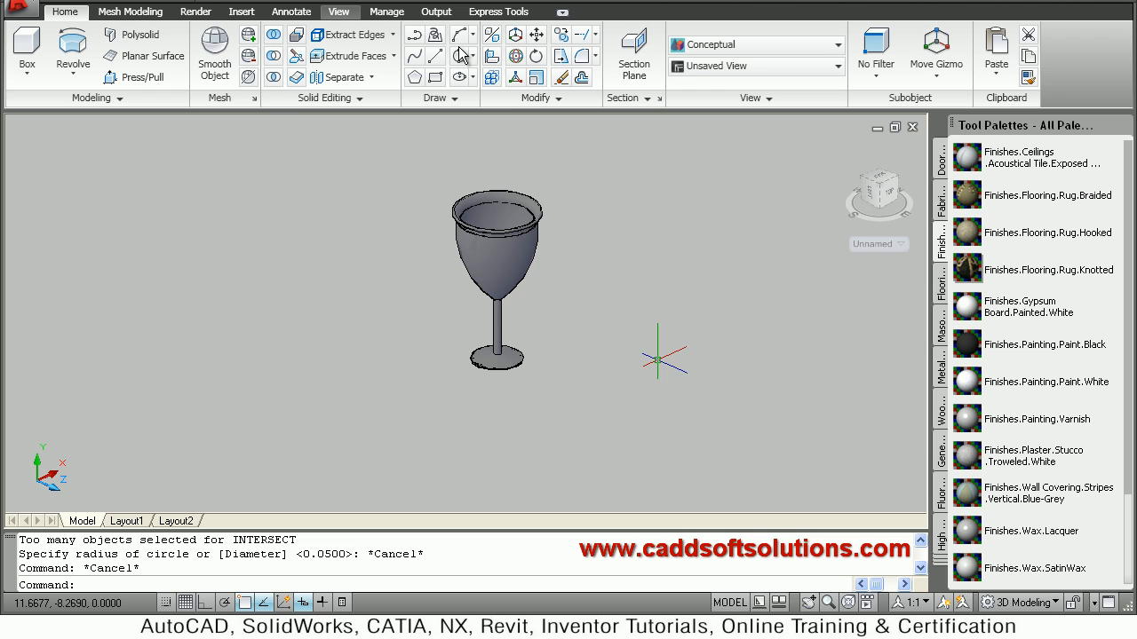
Align the UCS with the Top view so the floor is drawn flat
left_click(340, 11)
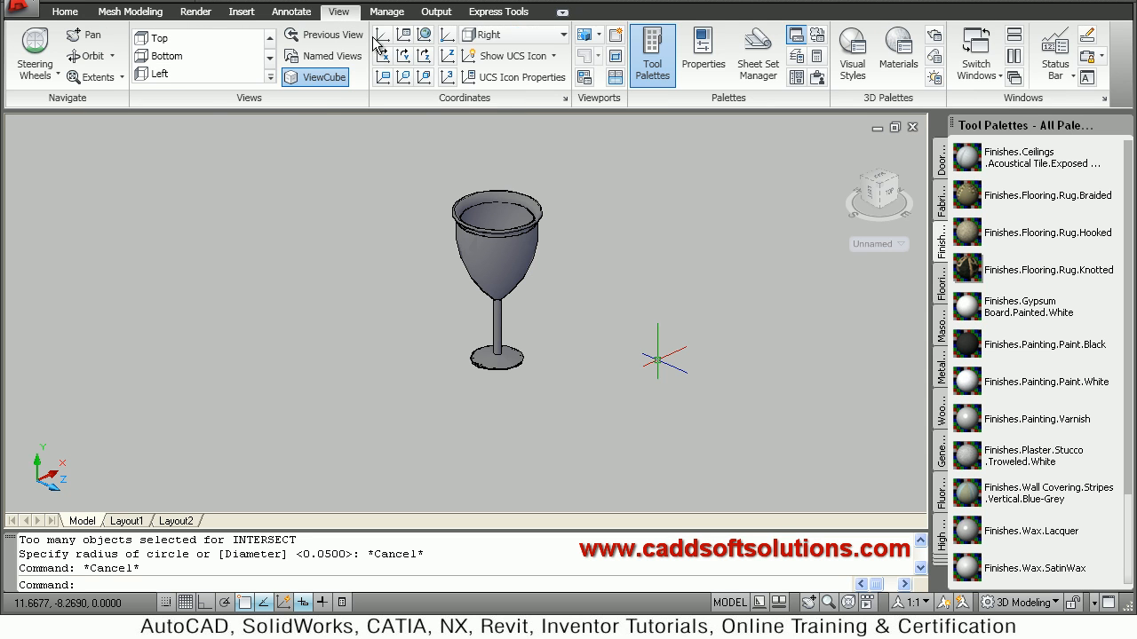
left_click(515, 34)
left_click(489, 80)
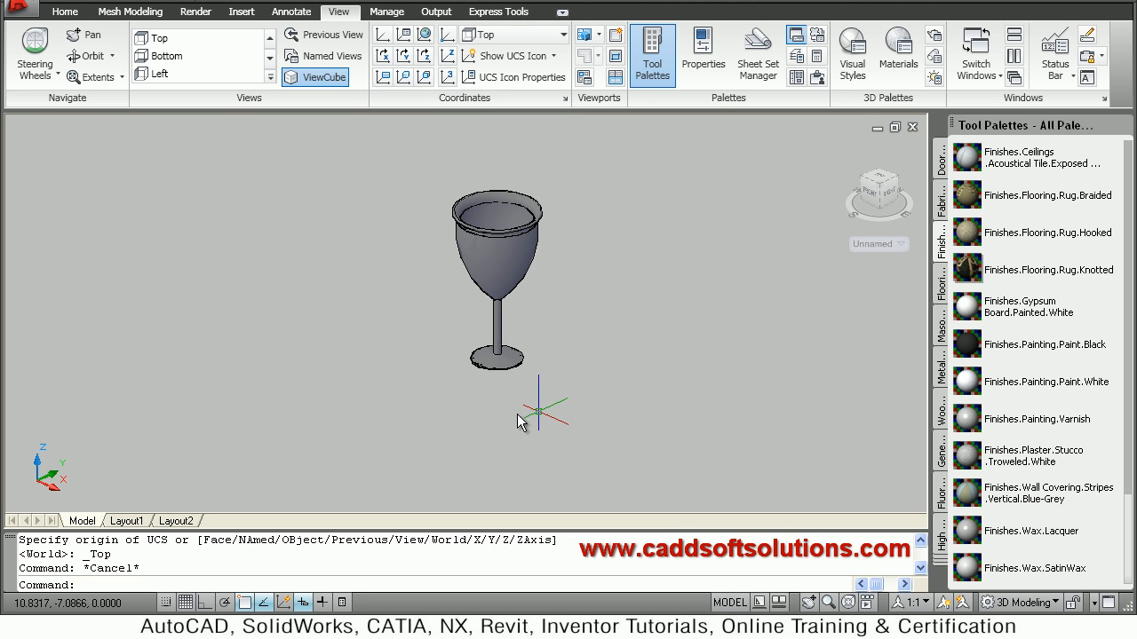
type("c")
Draw a large circle centred at the glass base to outline the floor
key("Return")
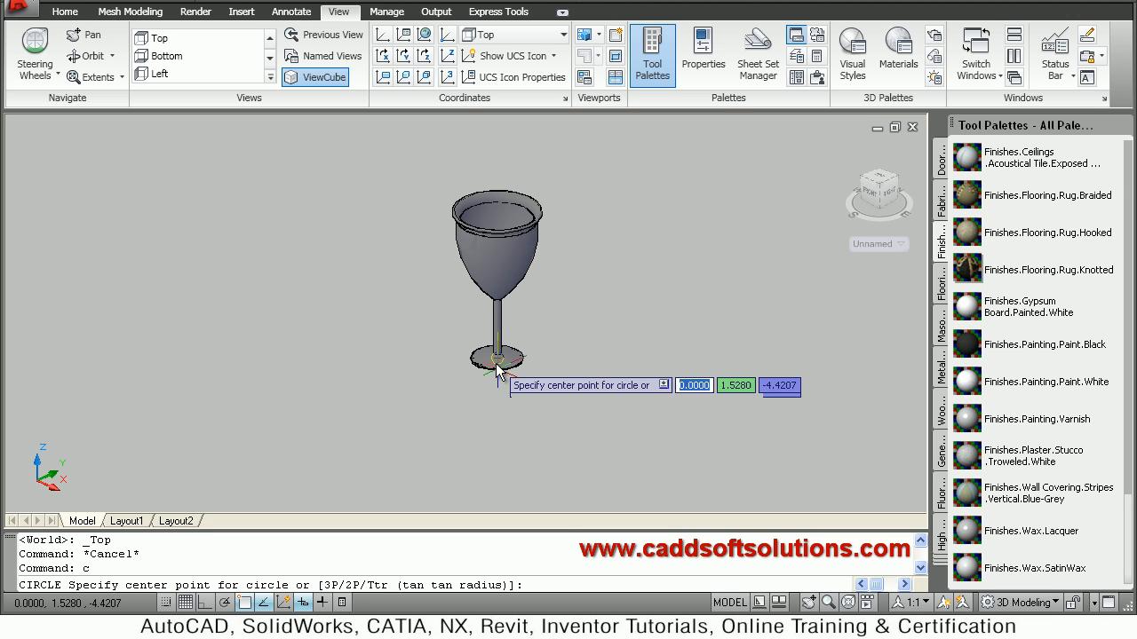
left_click(498, 369)
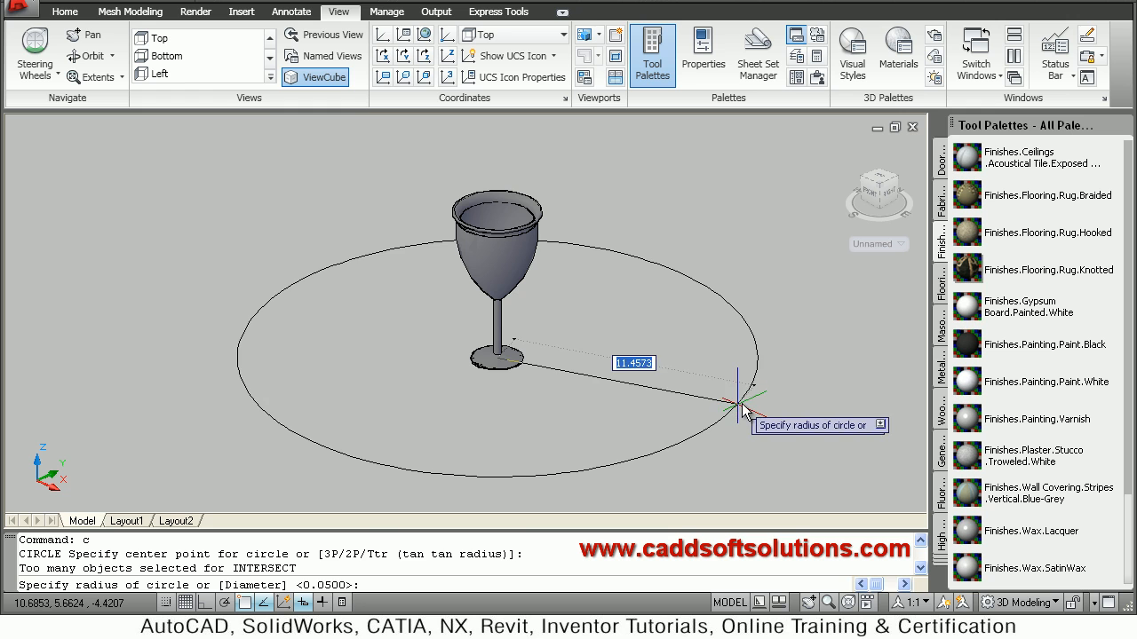
left_click(742, 407)
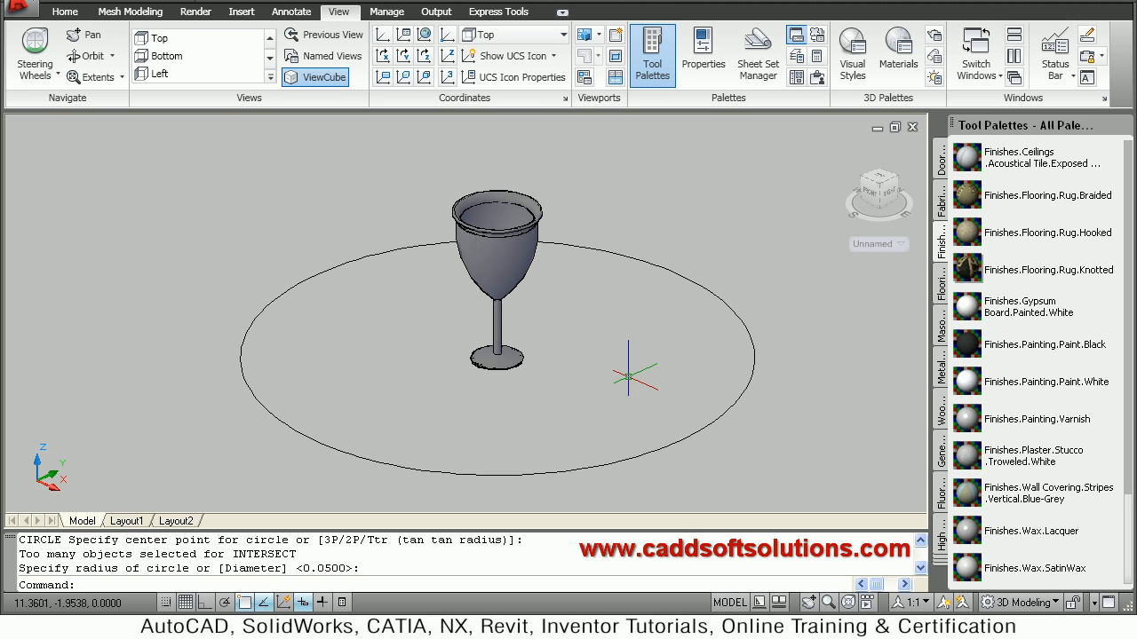
left_click(64, 11)
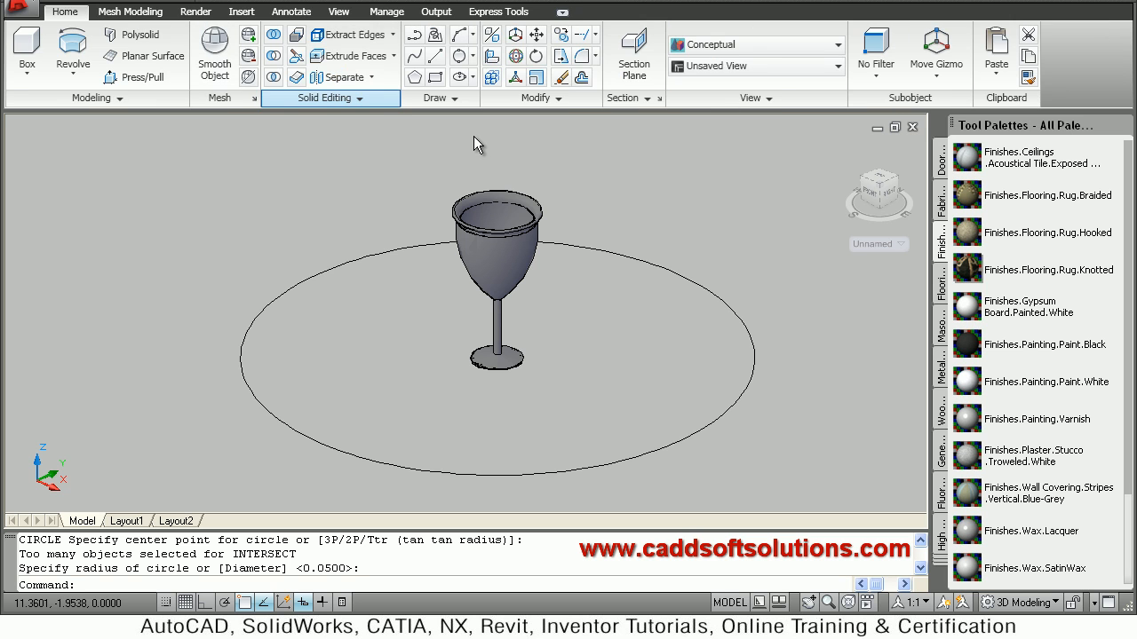
Convert the floor circle into a flat shaded region
left_click(444, 98)
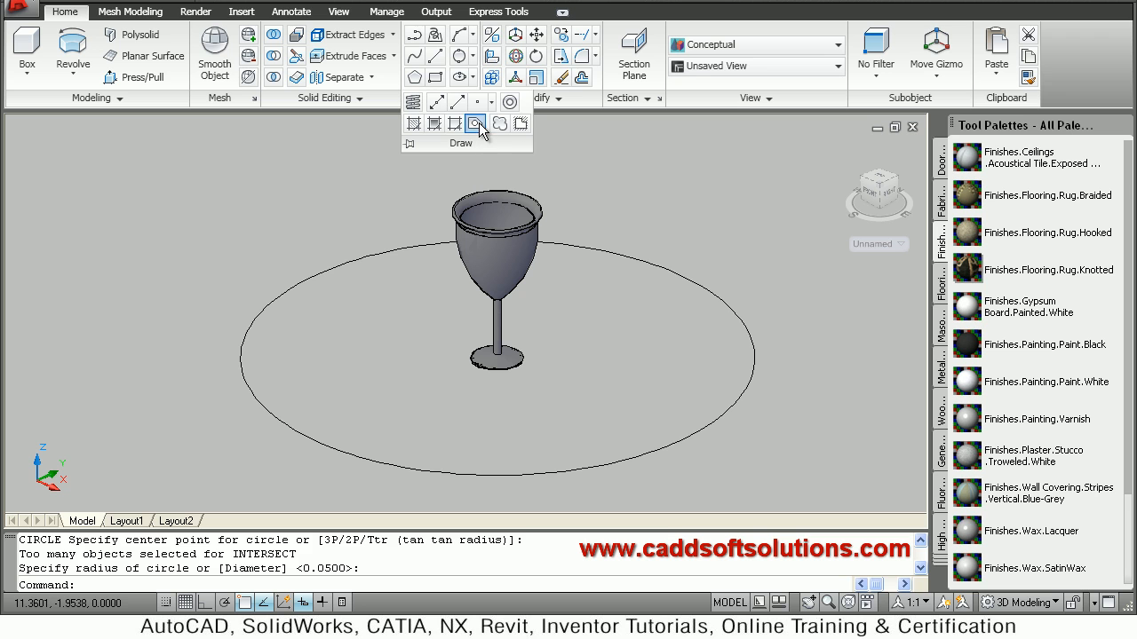
left_click(656, 263)
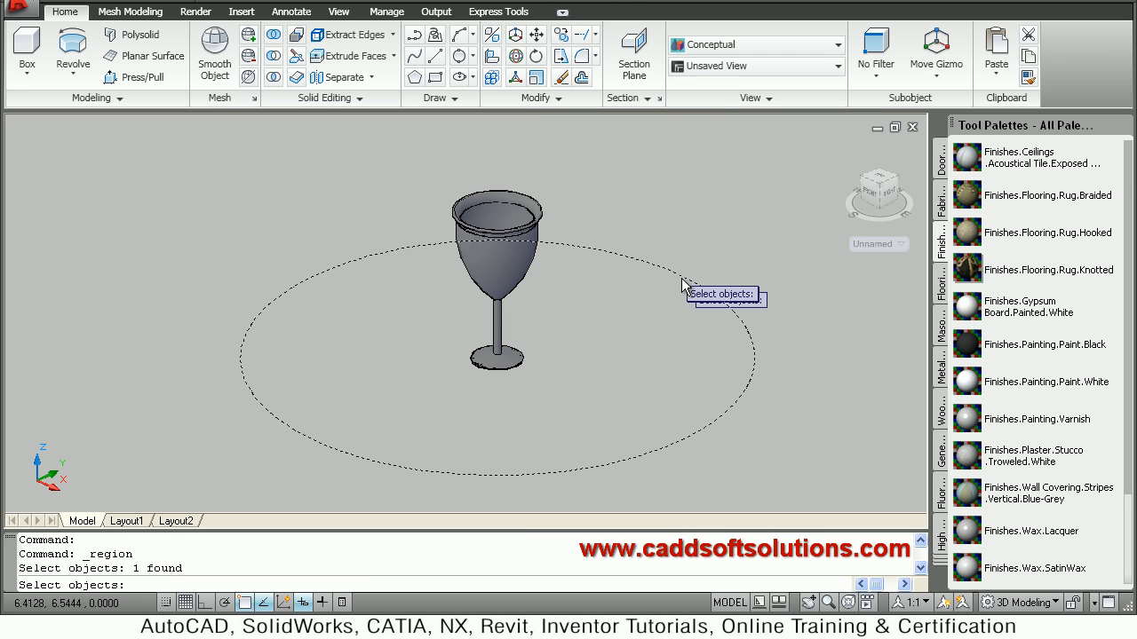
key("Return")
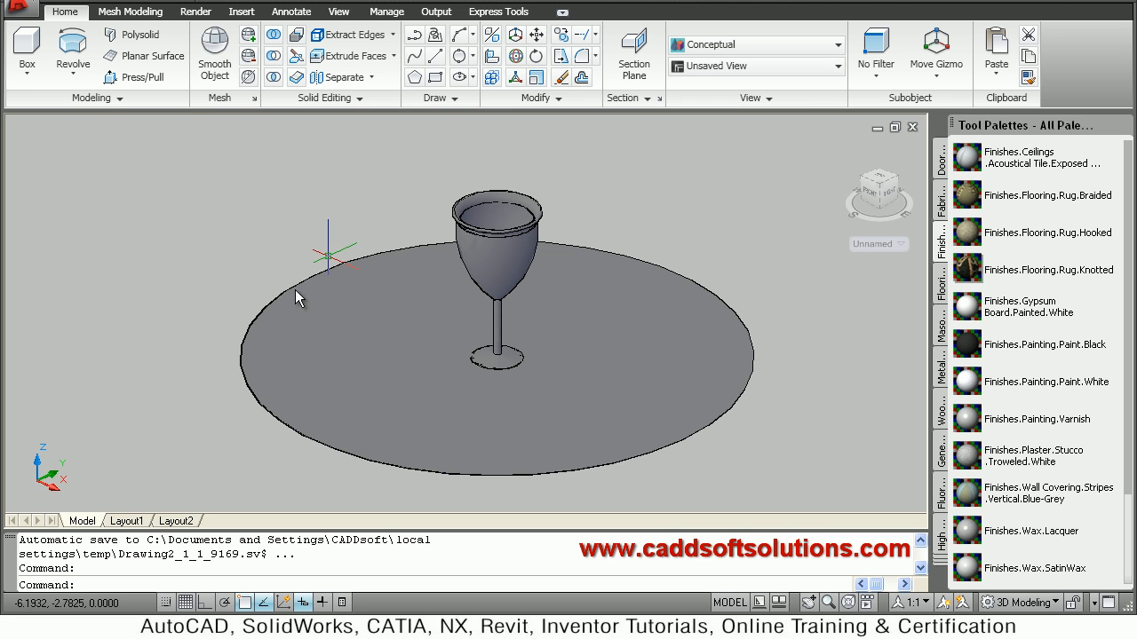
type("a")
Draw a three-point arc along the disc's front, left and back-right edge
key("Return")
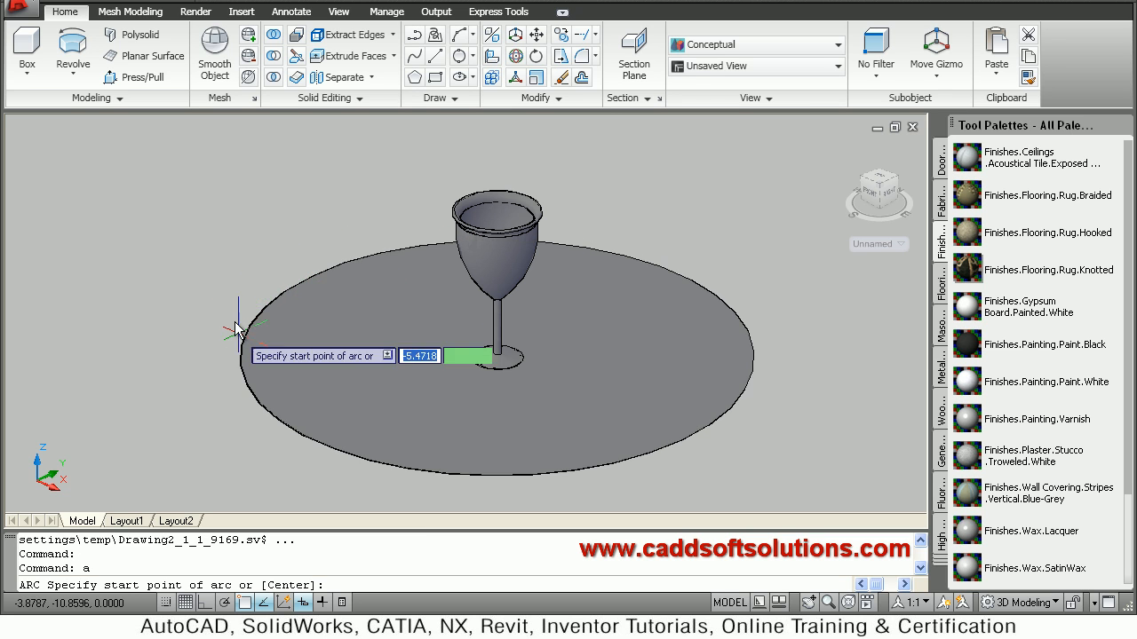
left_click(322, 442)
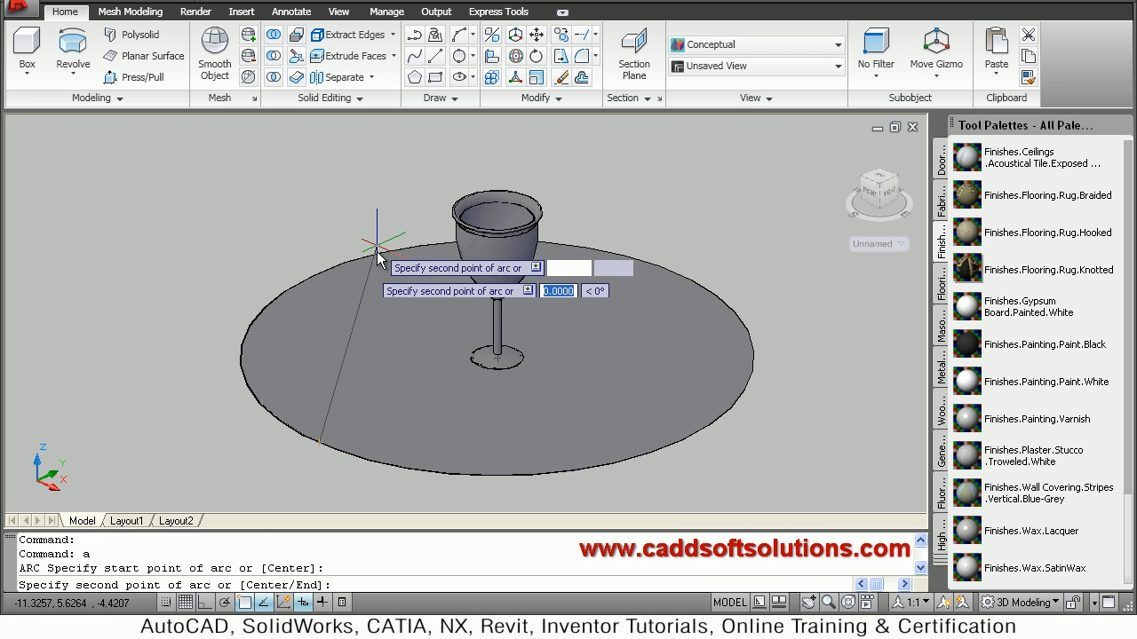
left_click(302, 289)
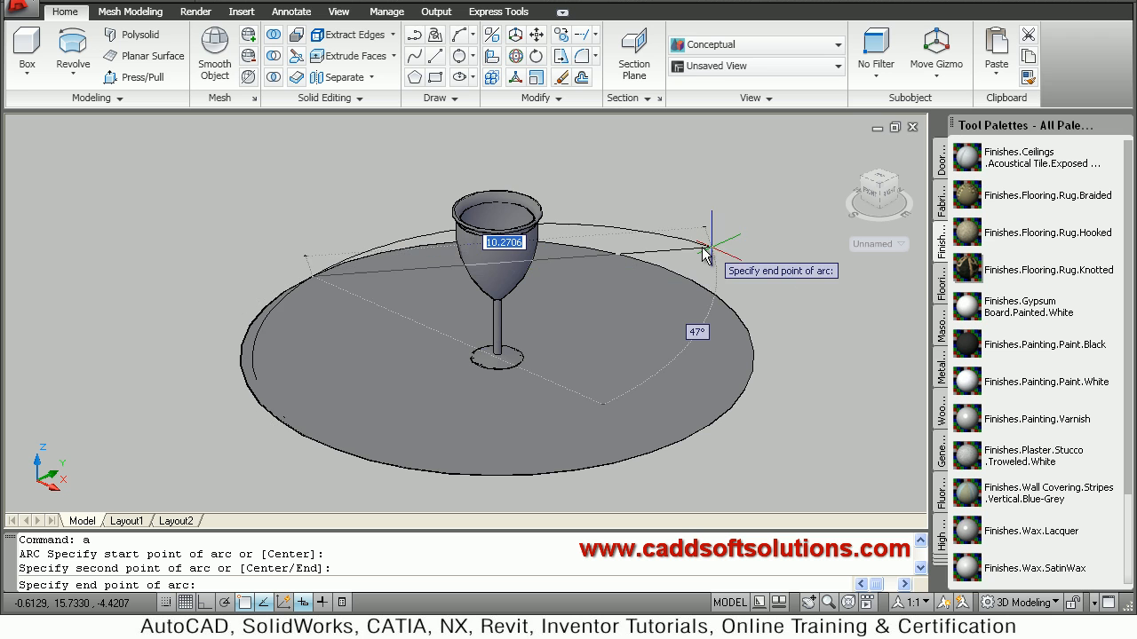
left_click(642, 273)
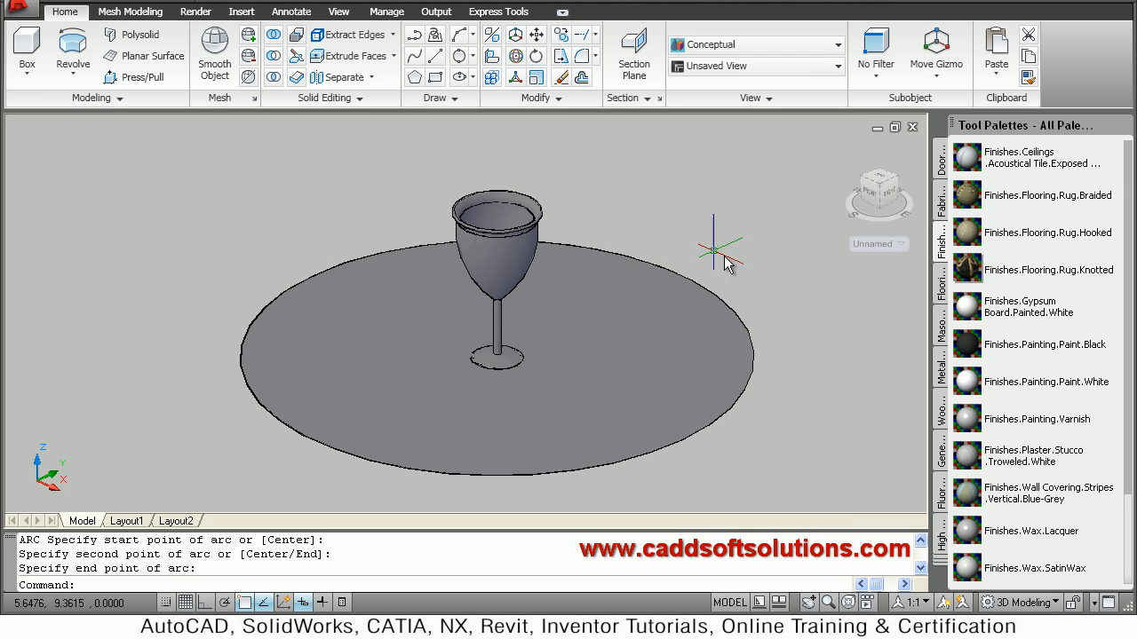
scroll(694, 241, "down", 2)
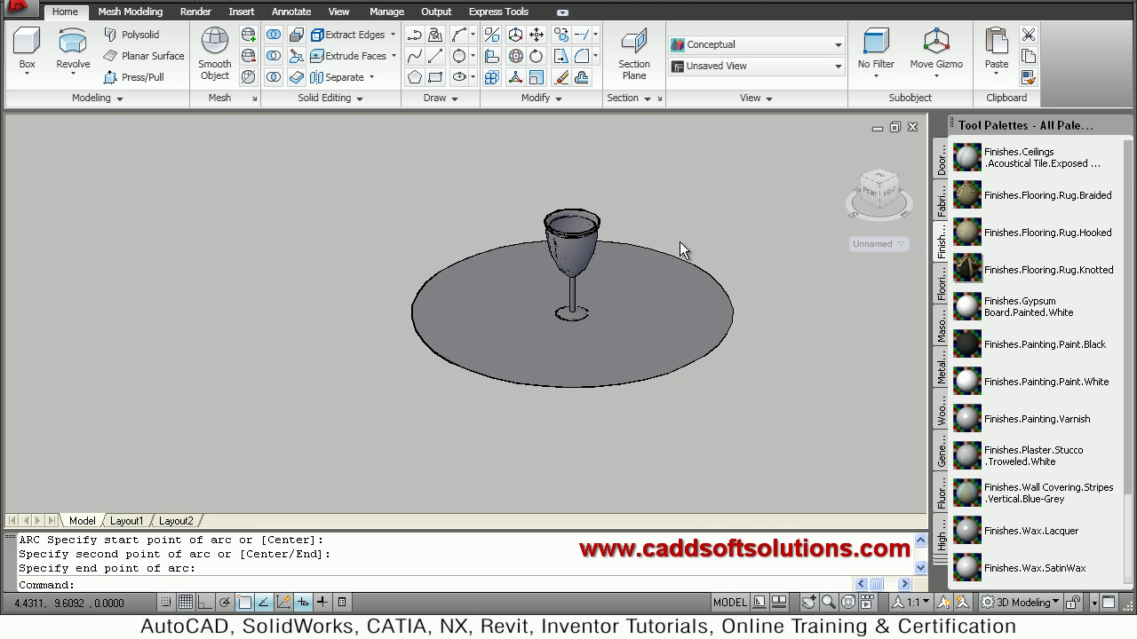
left_click(643, 301)
key("Escape")
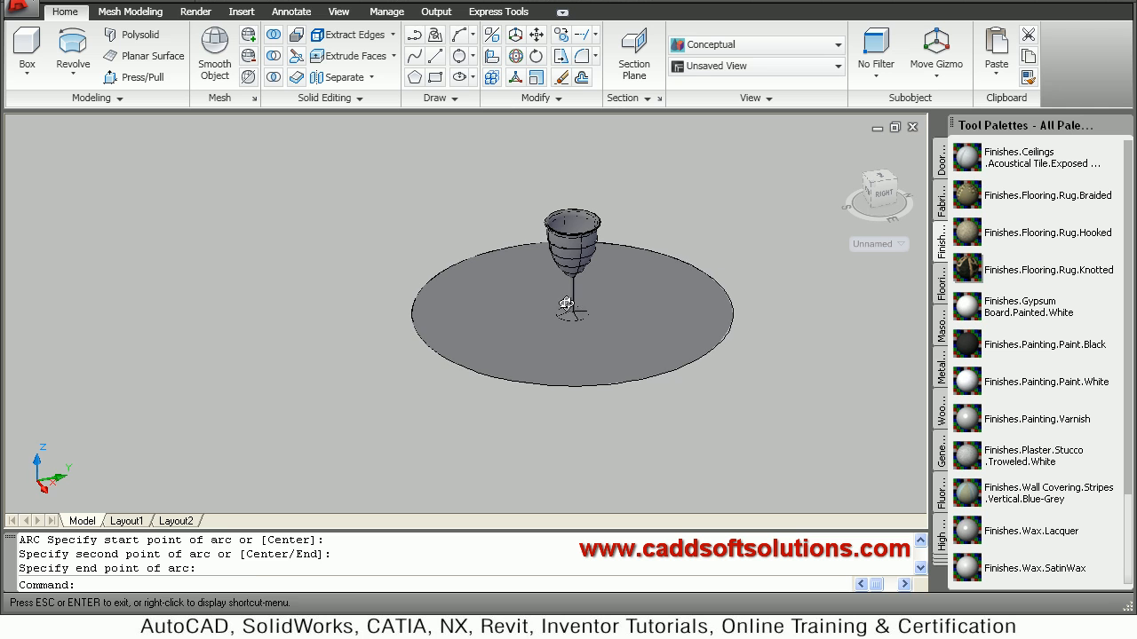
Extrude the arc into a tall curved backdrop wall enclosing the glass
left_click(78, 75)
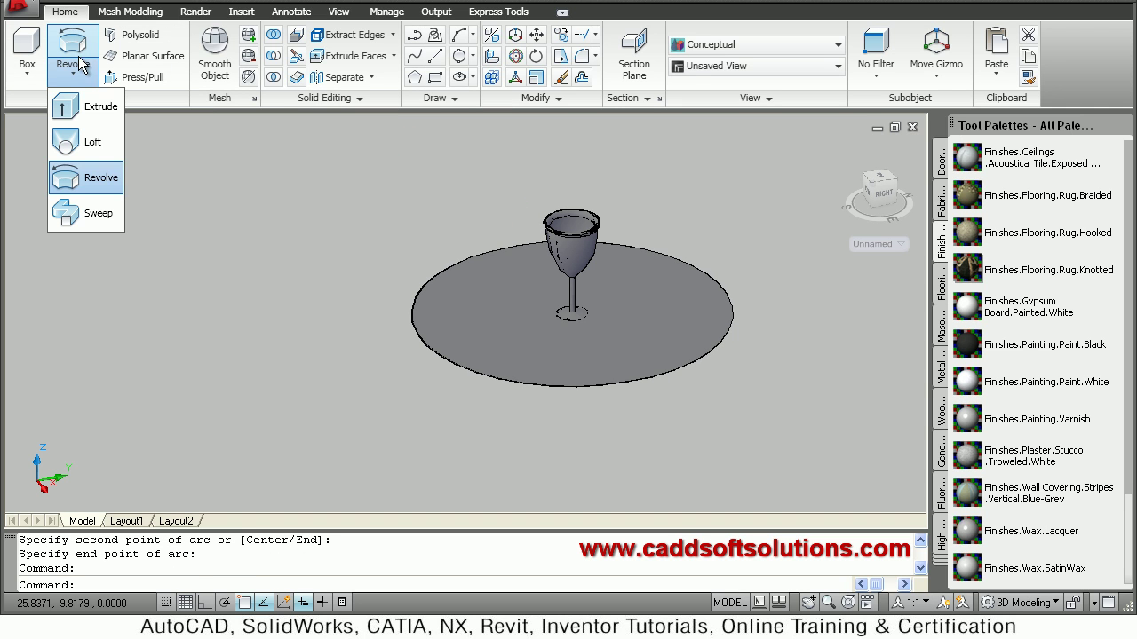
left_click(86, 107)
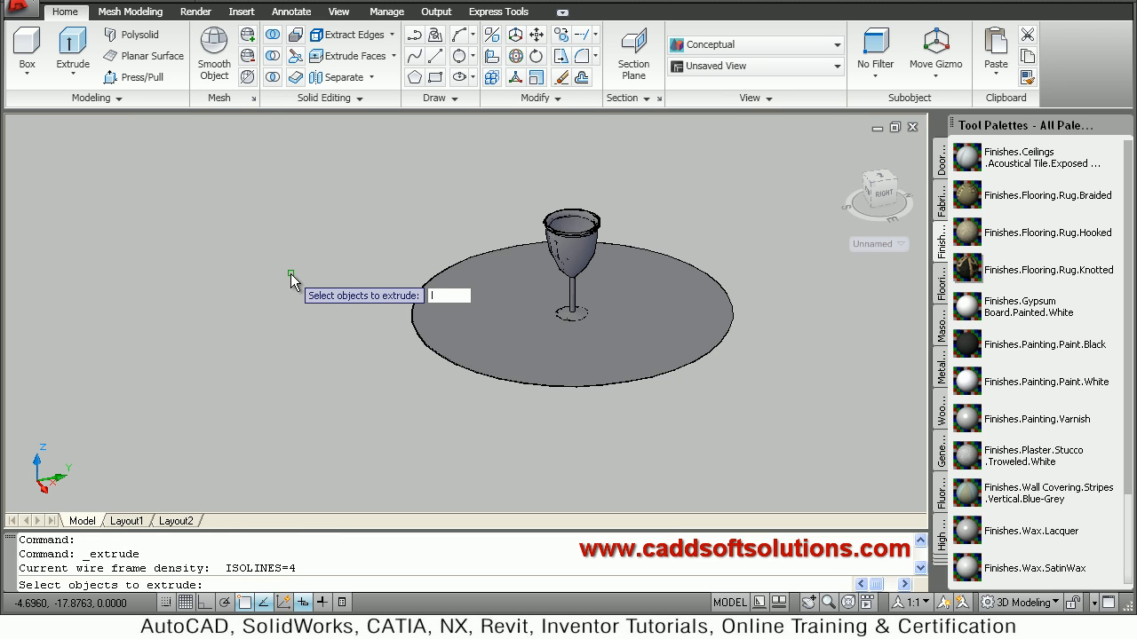
key("Return")
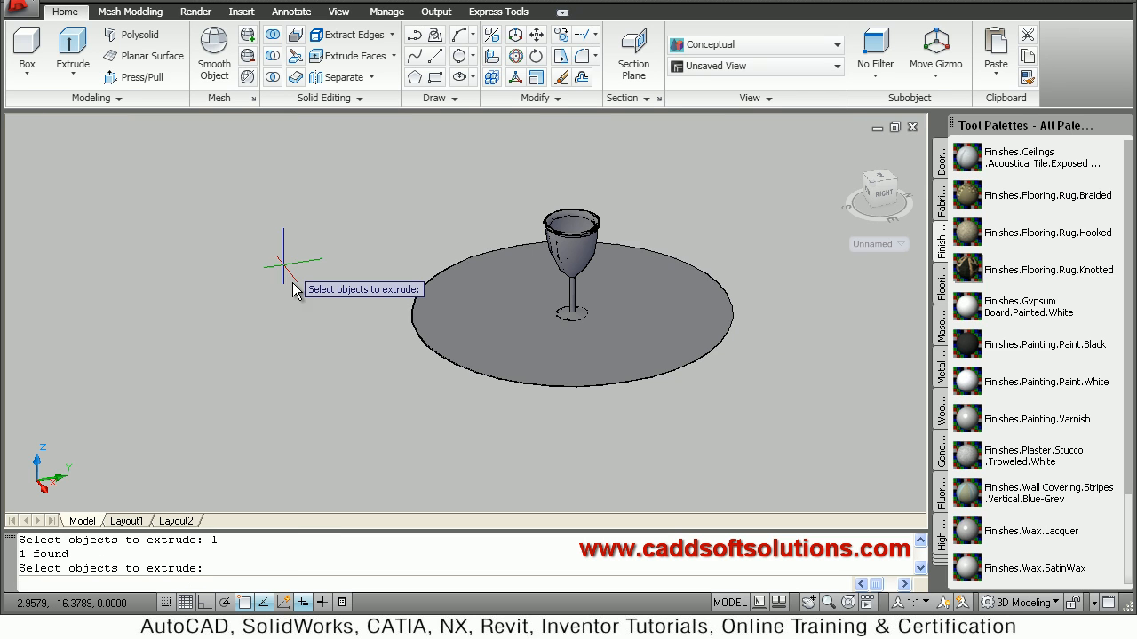
key("Return")
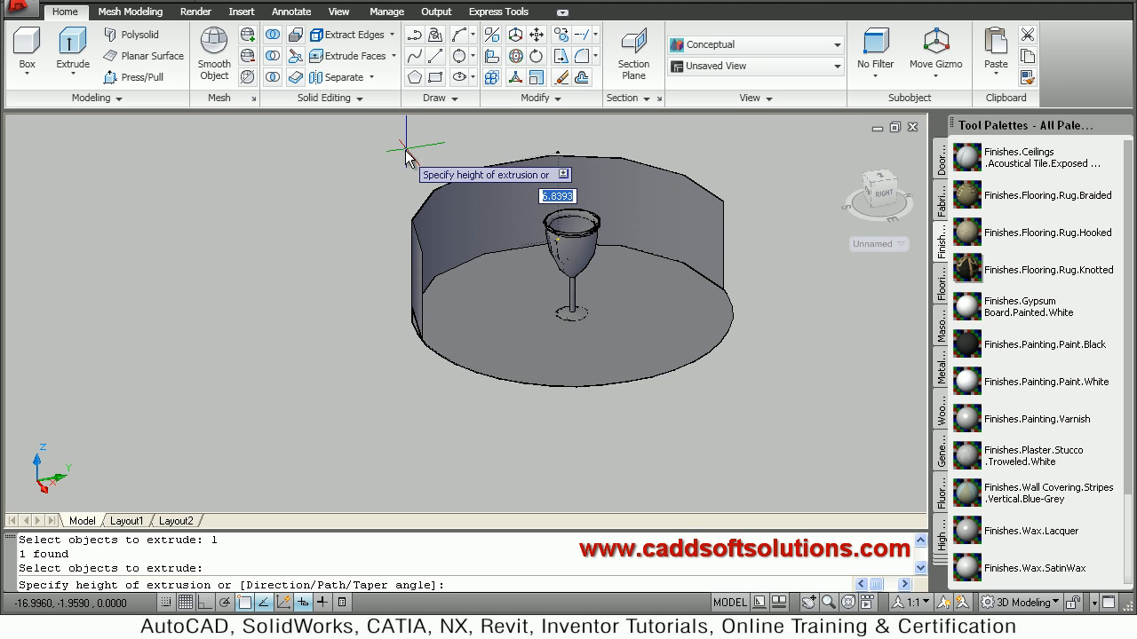
middle_click_drag(402, 146, 356, 218)
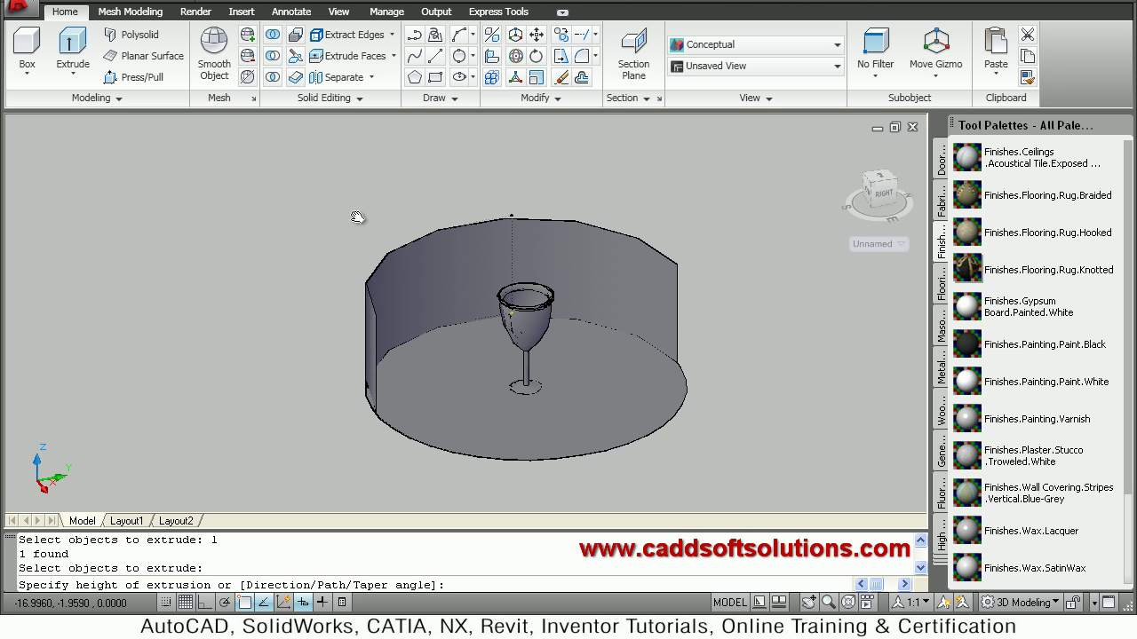
left_click(357, 169)
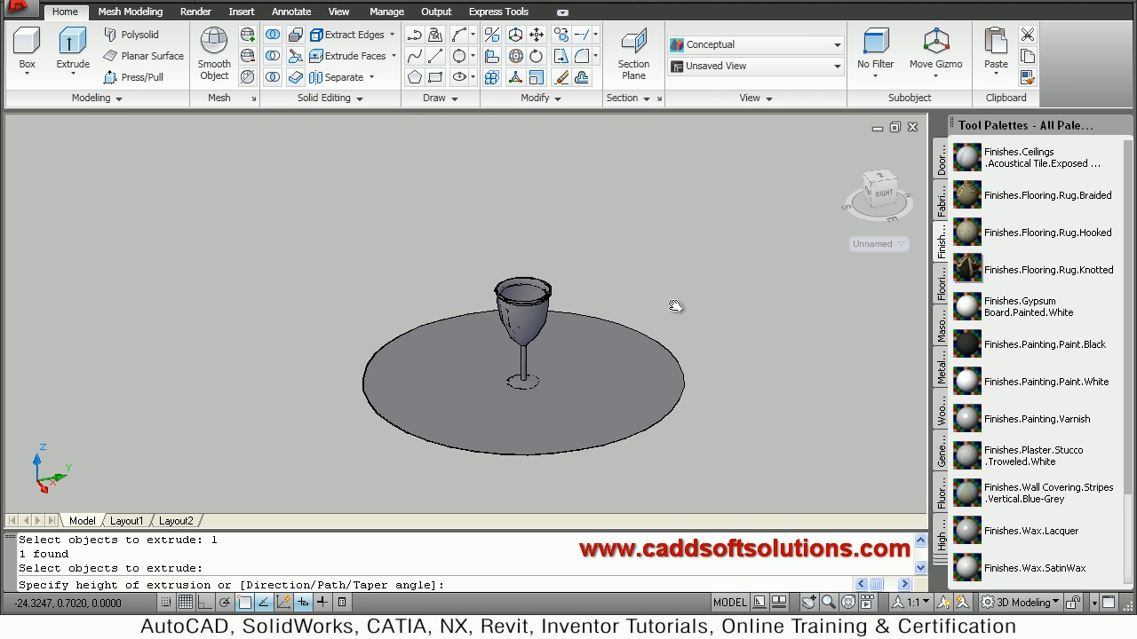
key("Escape")
key("Escape")
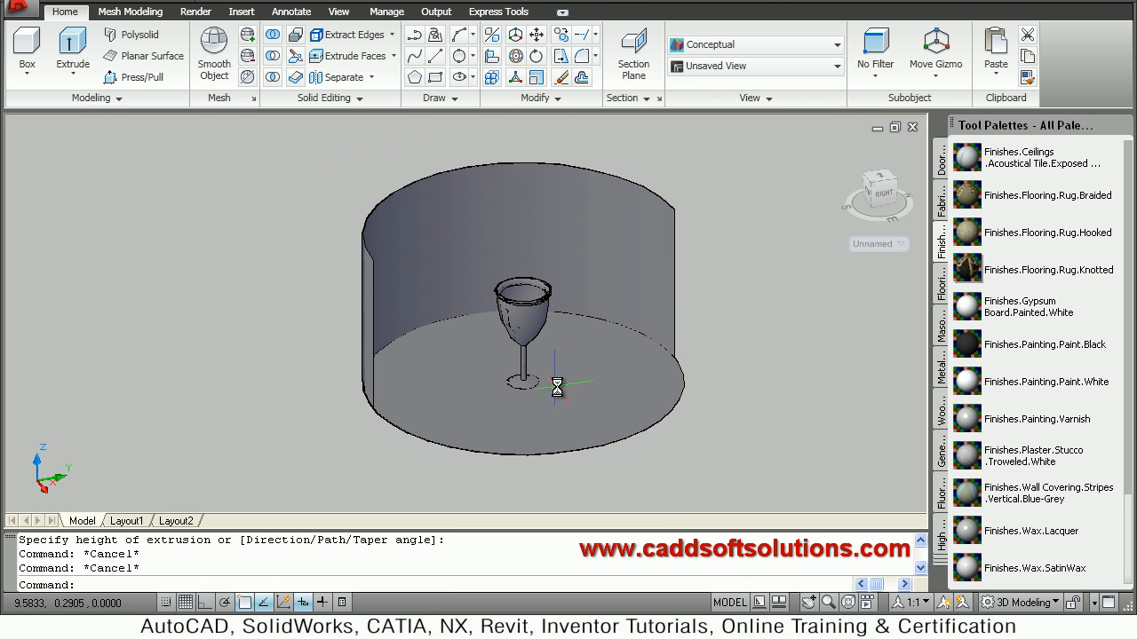
middle_click_drag(557, 388, 547, 393)
left_click_drag(537, 391, 507, 393)
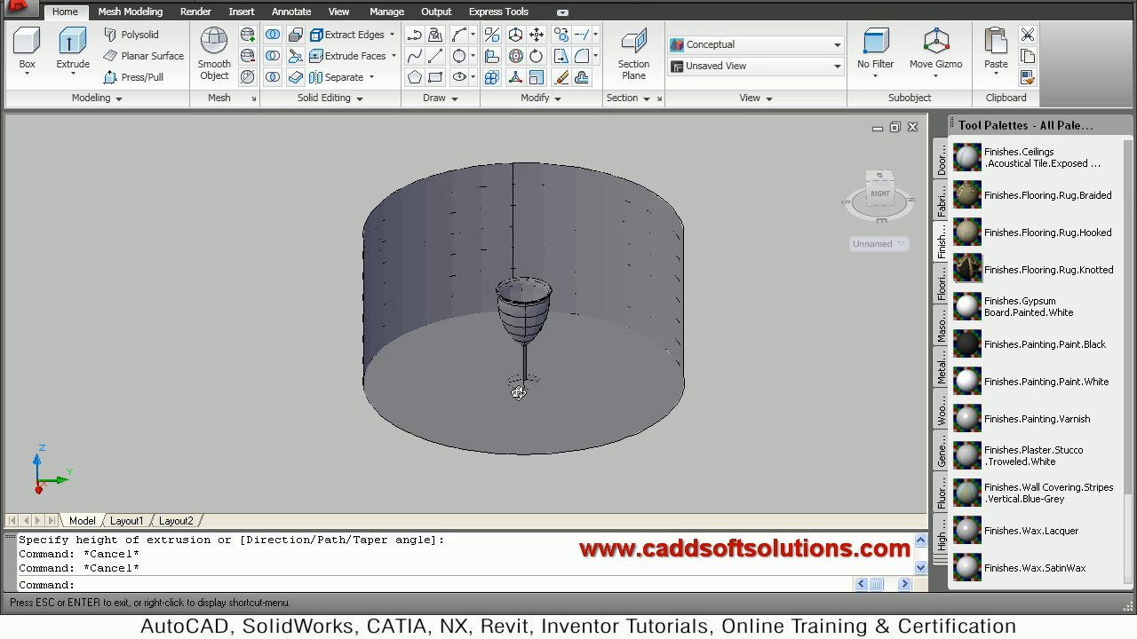
Orbit and pan to reframe the wine glass up close on the floor disc
key("Escape")
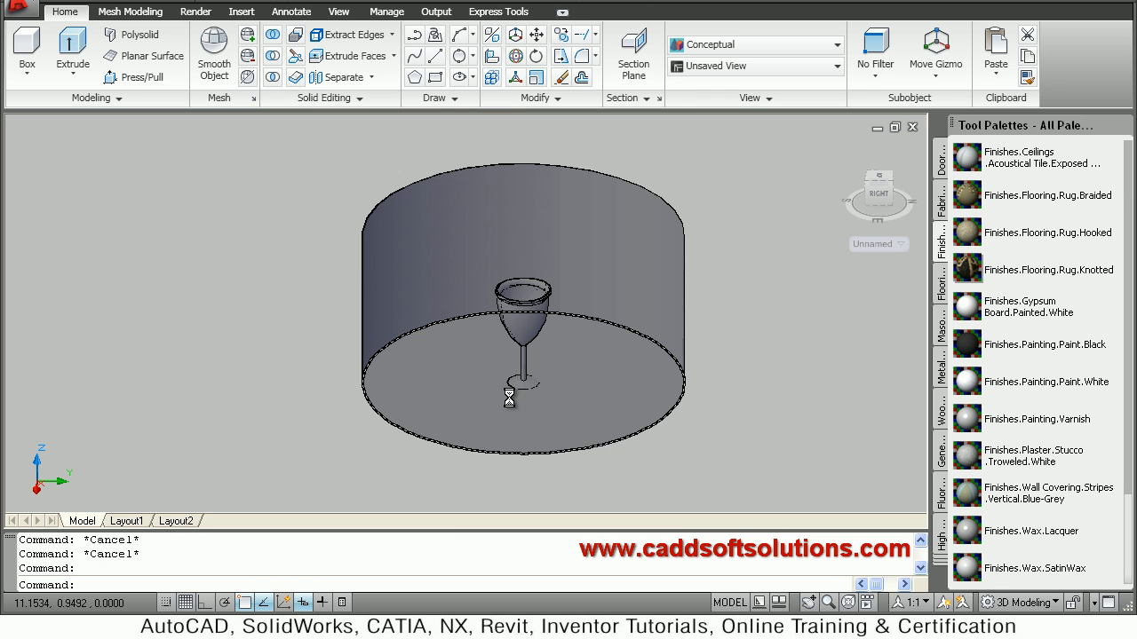
left_click_drag(528, 400, 533, 394)
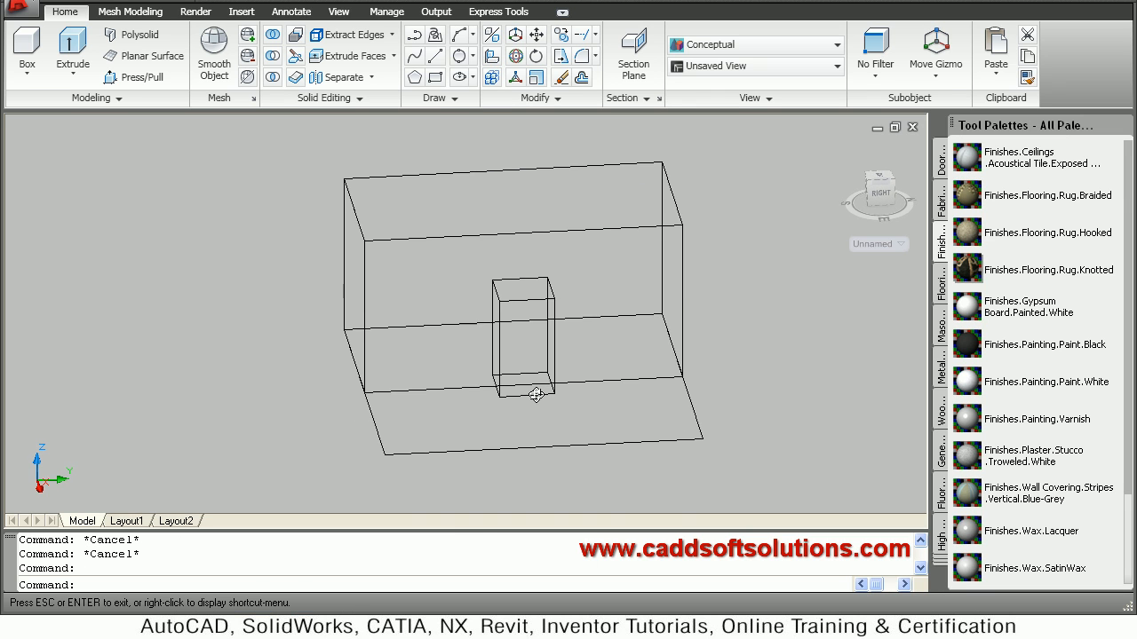
key("Escape")
scroll(533, 383, "up", 1)
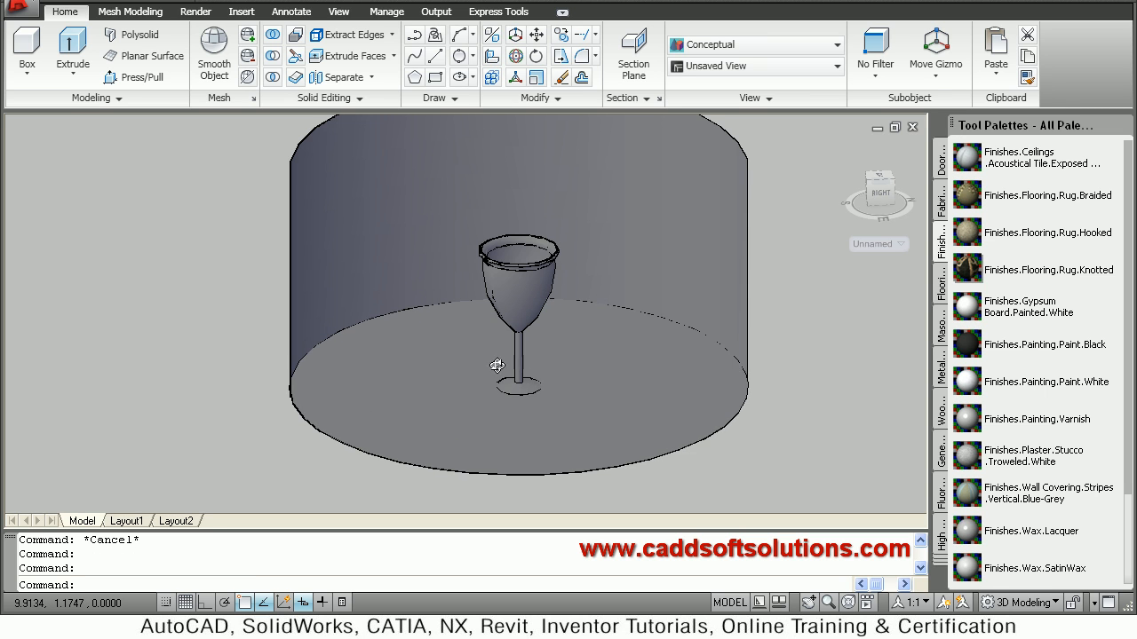
scroll(497, 366, "up", 1)
scroll(467, 308, "up", 1)
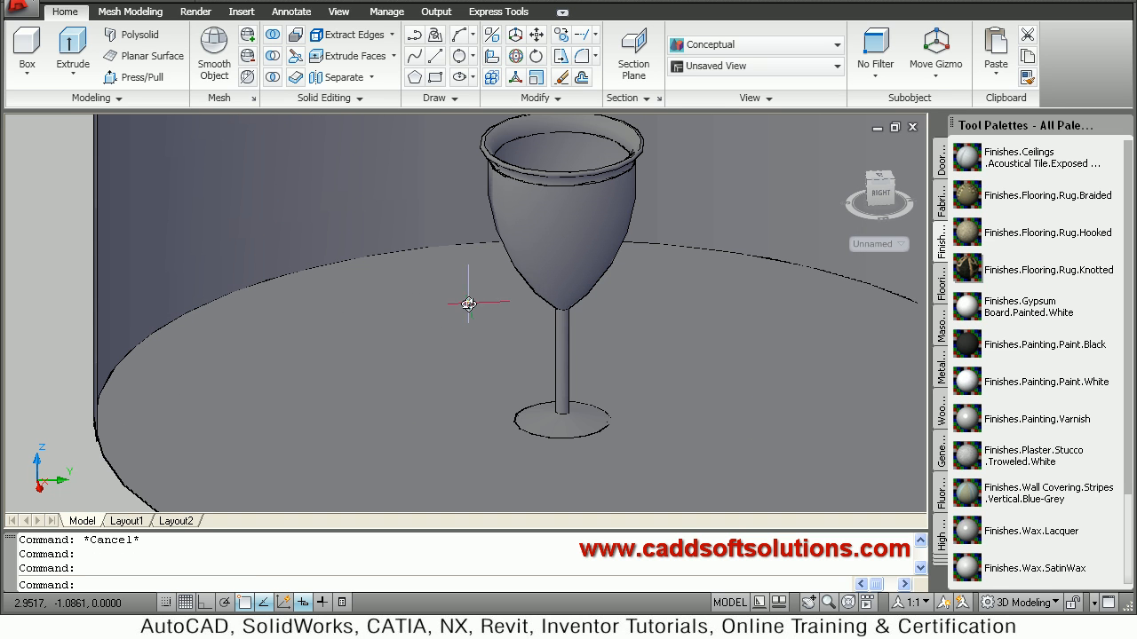
mouse_move(535, 287)
middle_mouse_down()
mouse_move(378, 319)
mouse_move(484, 309)
mouse_move(474, 294)
middle_mouse_up()
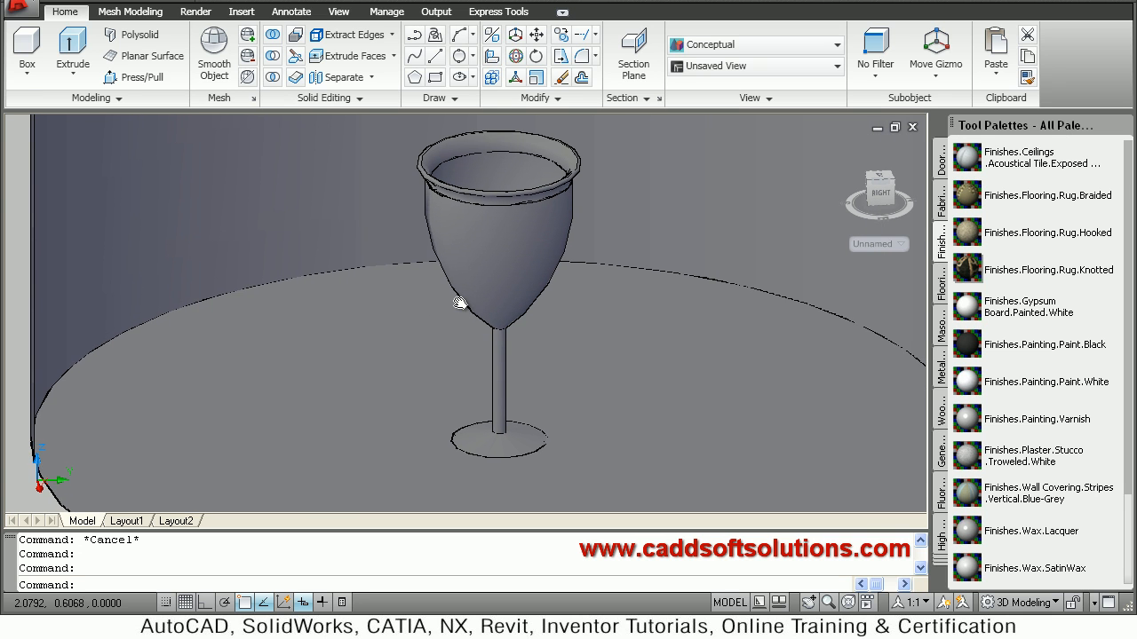
middle_click_drag(474, 294, 525, 306)
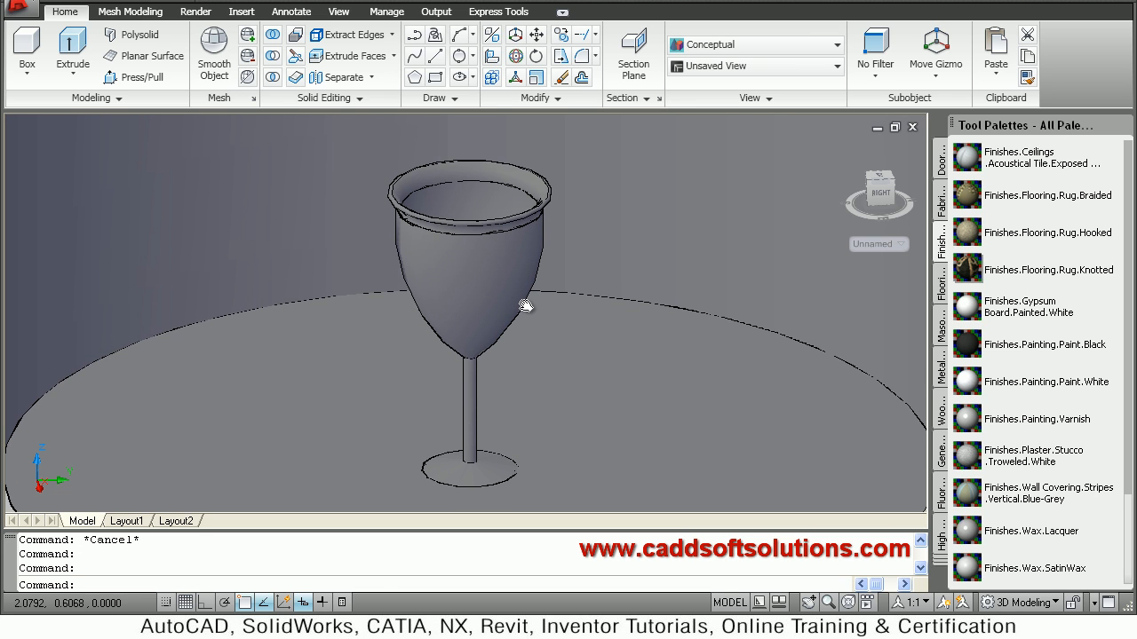
left_click_drag(560, 279, 608, 272)
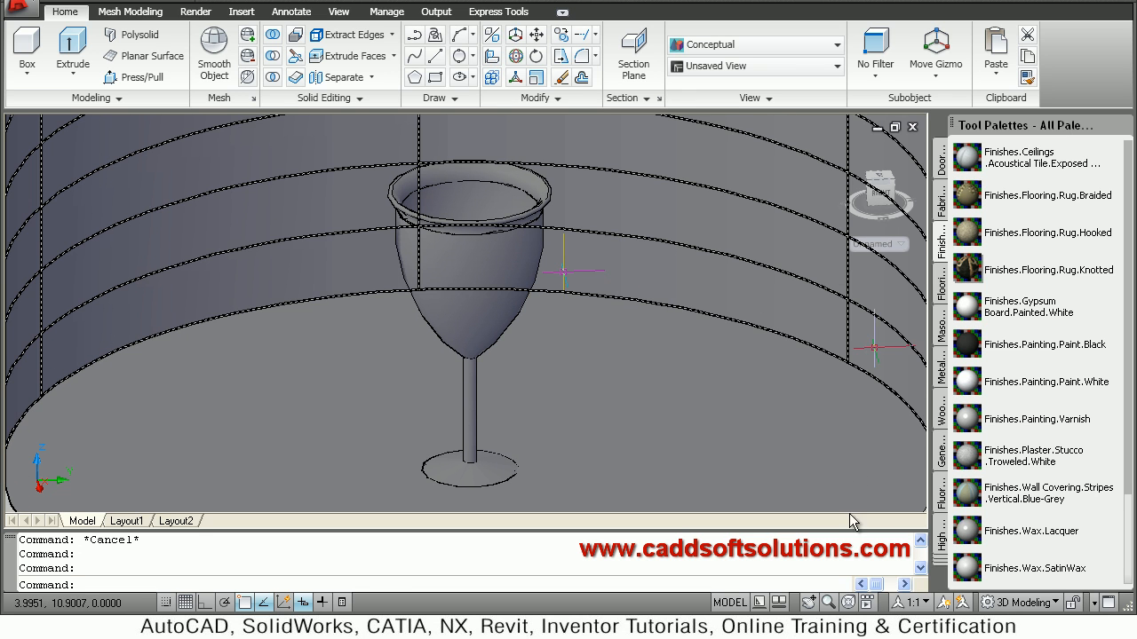
key("Escape")
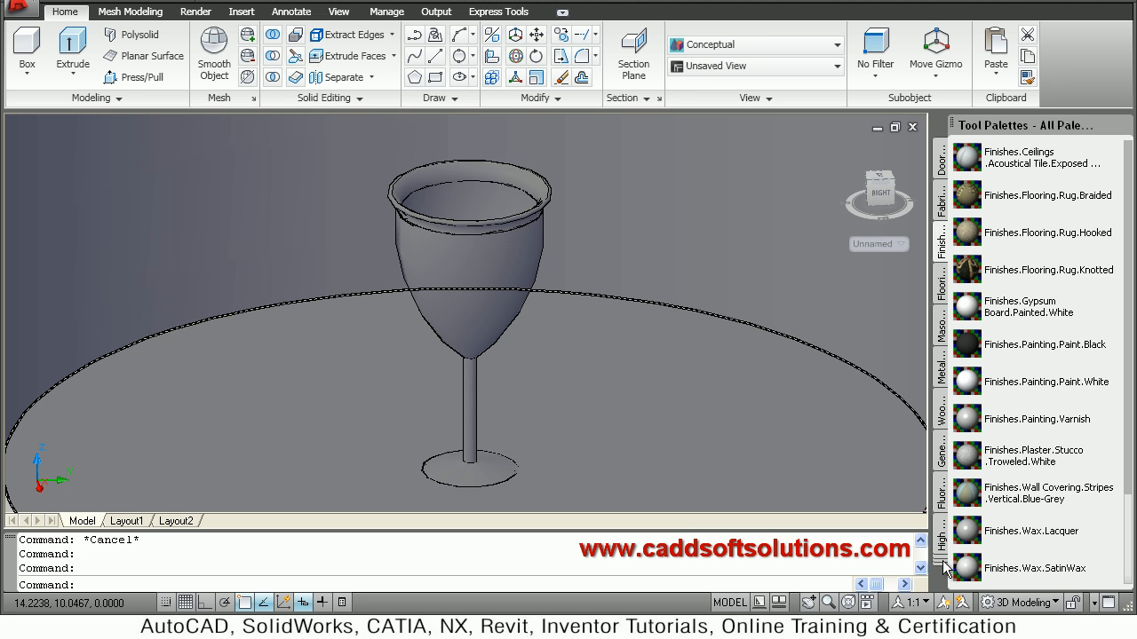
Show the Doors and Windows material samples and pick Glazing.Glass.Clear
right_click(942, 566)
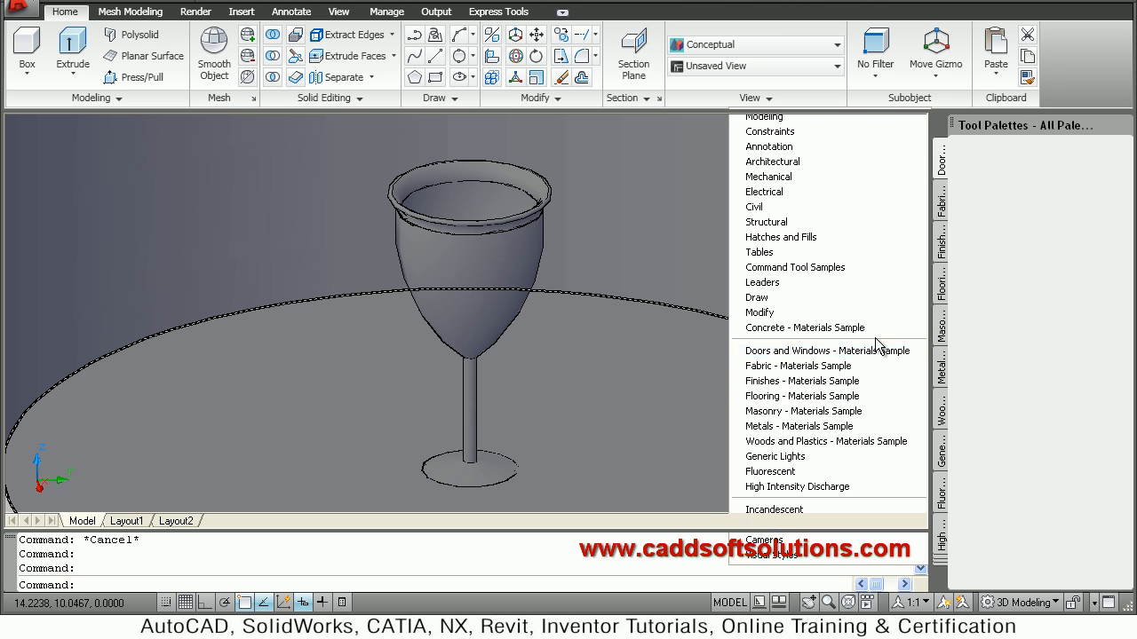
left_click(826, 352)
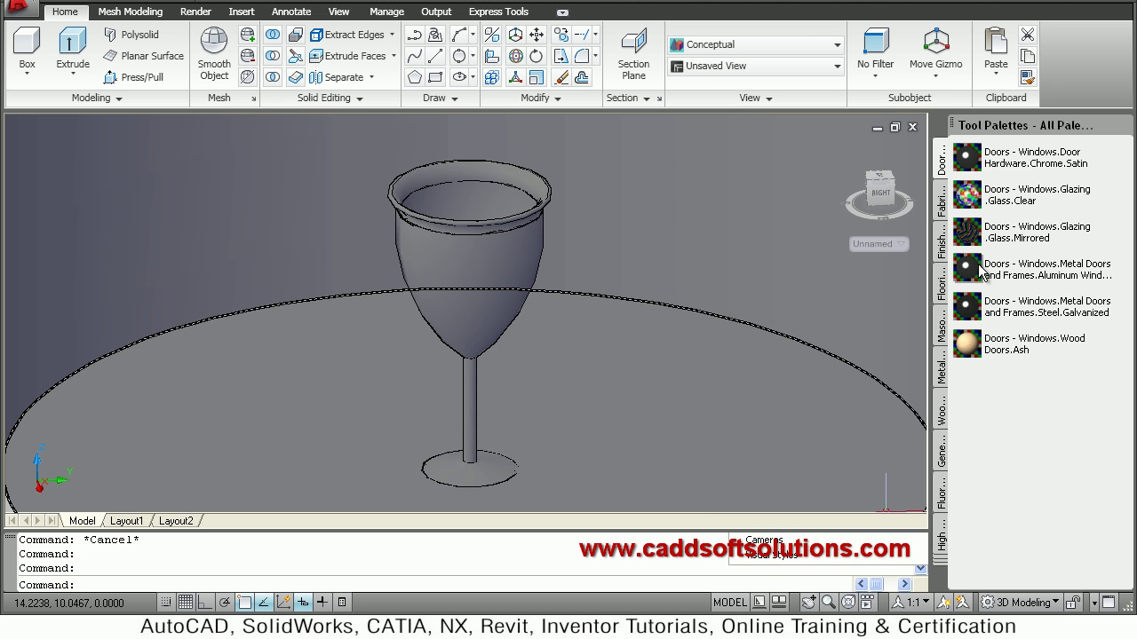
left_click(974, 206)
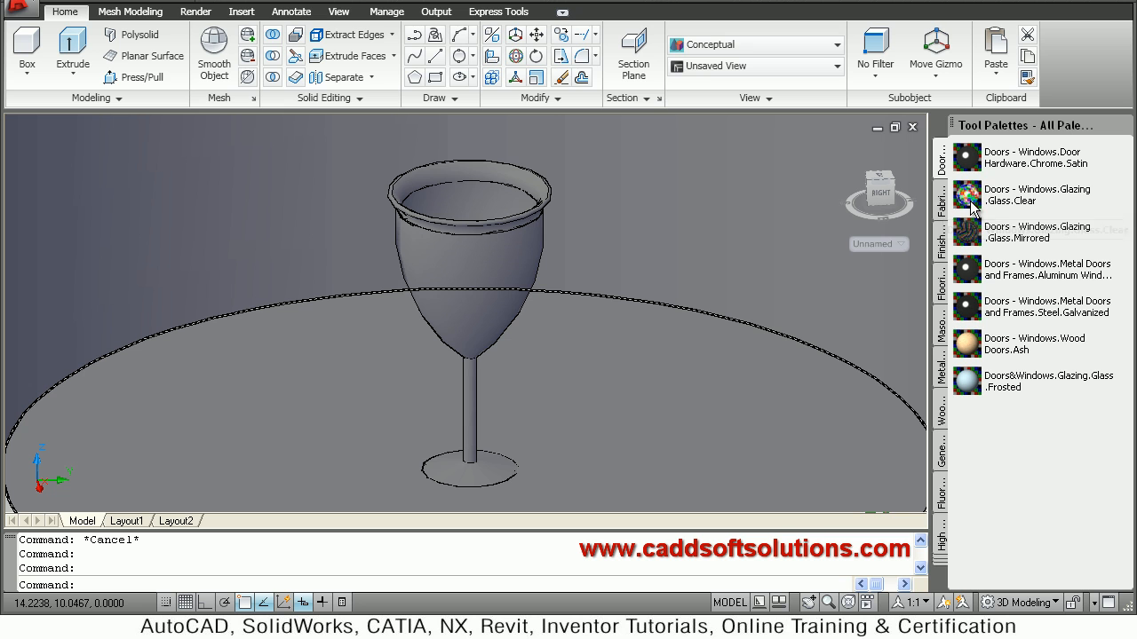
Assign the clear glazing glass material to the wine glass solid
left_click(480, 319)
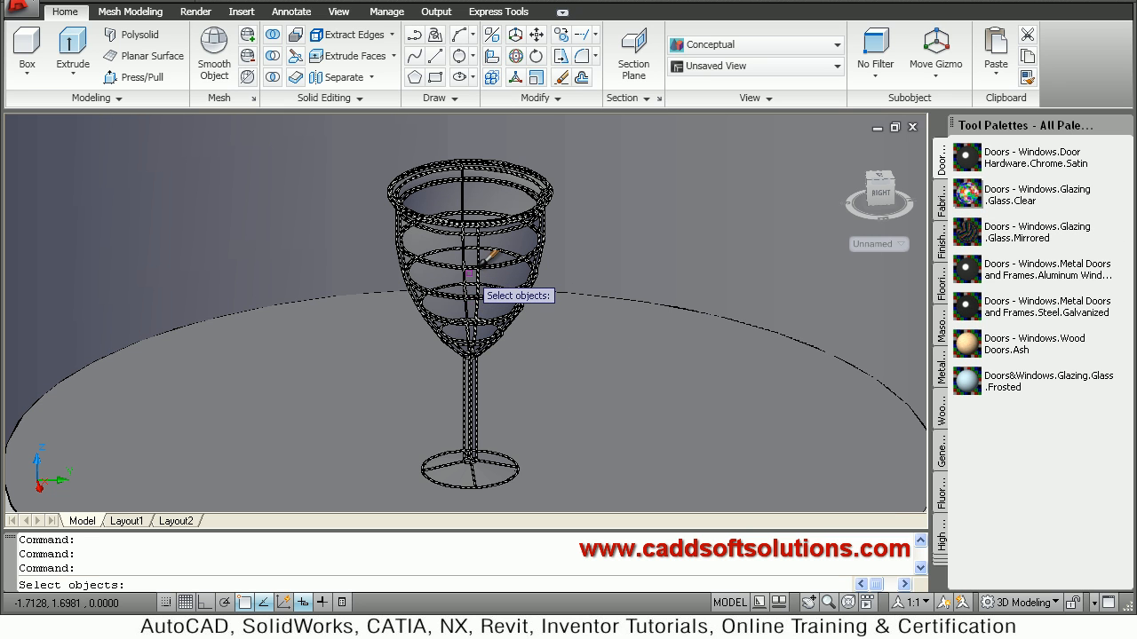
left_click(491, 257)
left_click(541, 316)
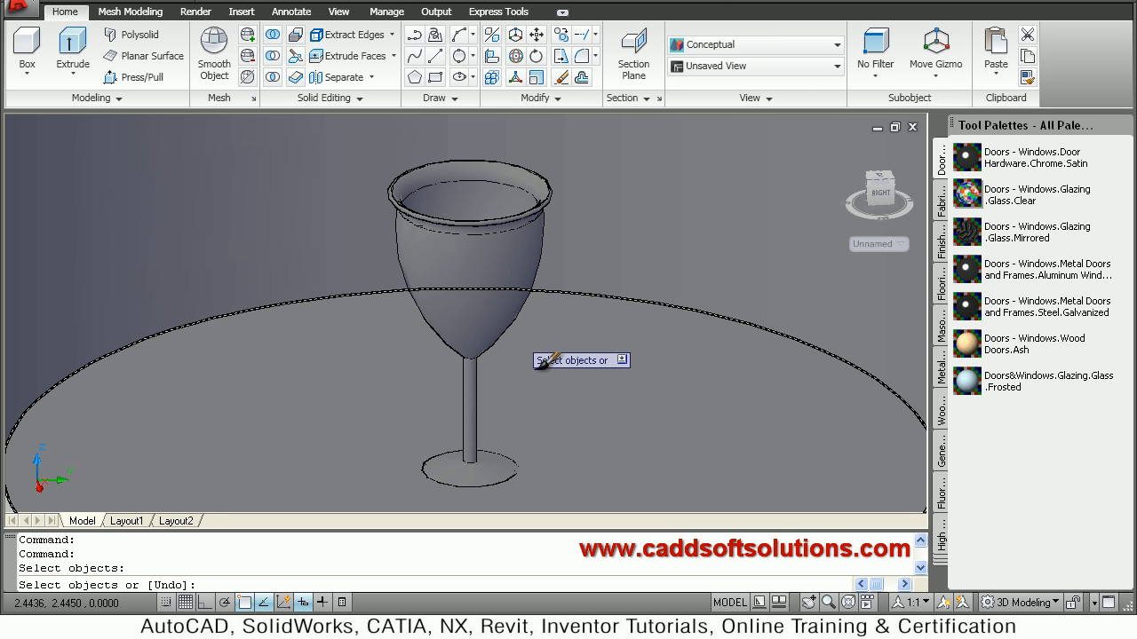
key("Return")
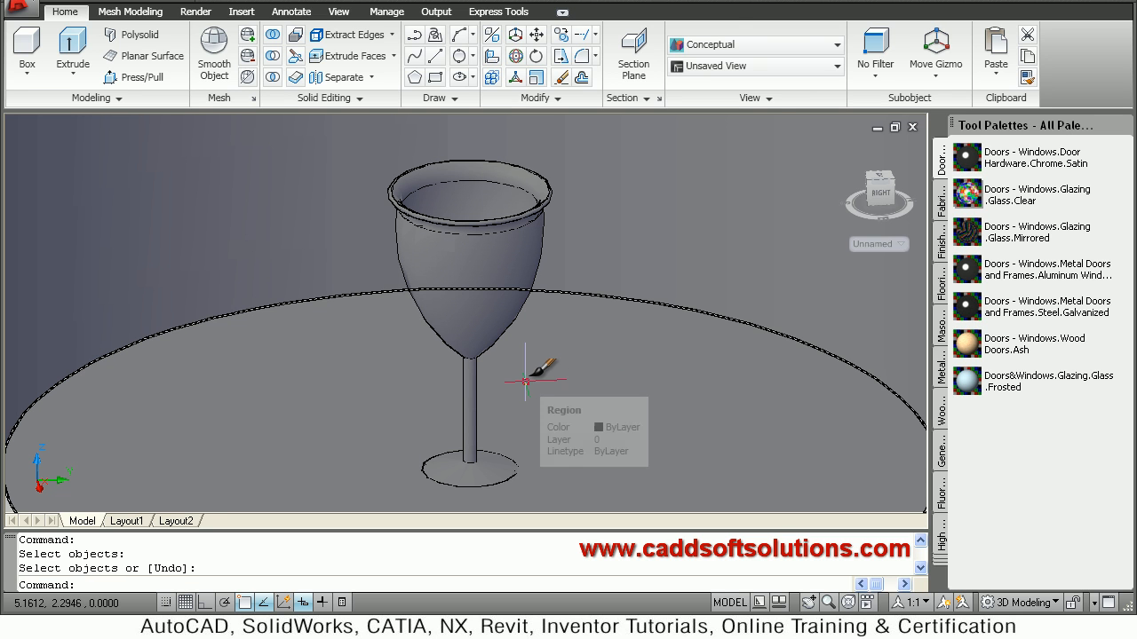
left_click(588, 277)
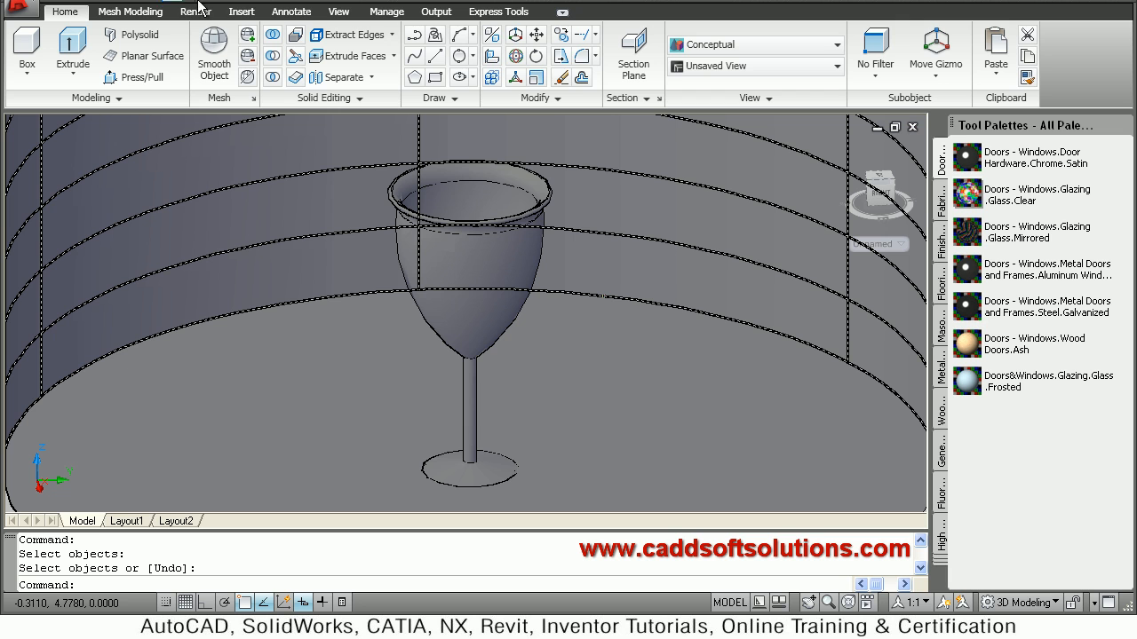
Turn on Materials / Textures display from the Render tab so the glass shows transparent
left_click(201, 18)
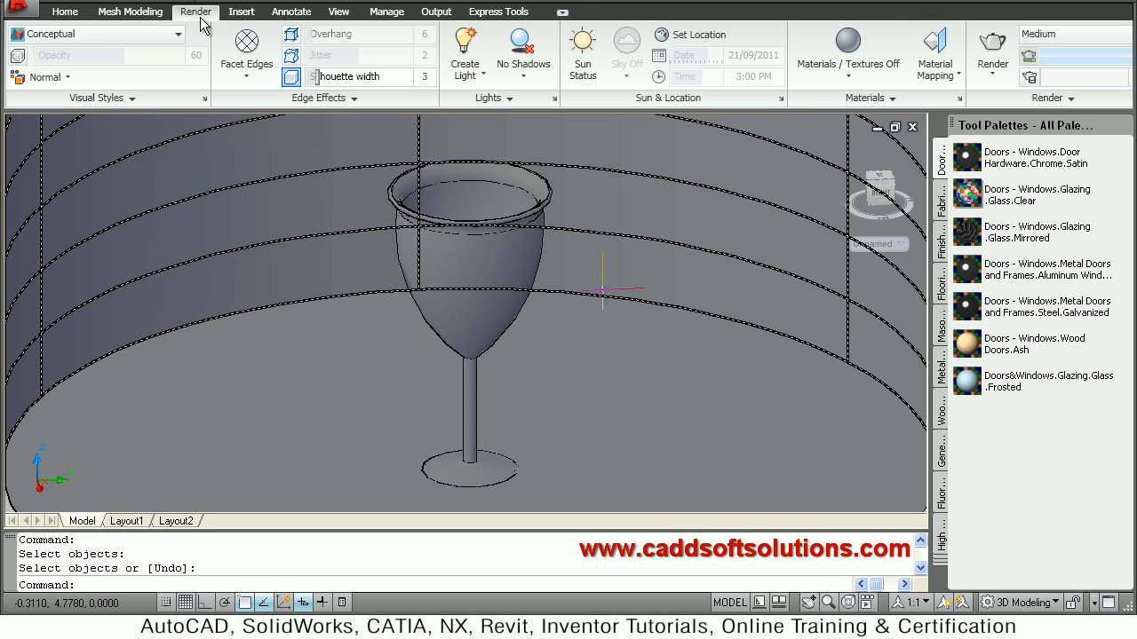
left_click(854, 71)
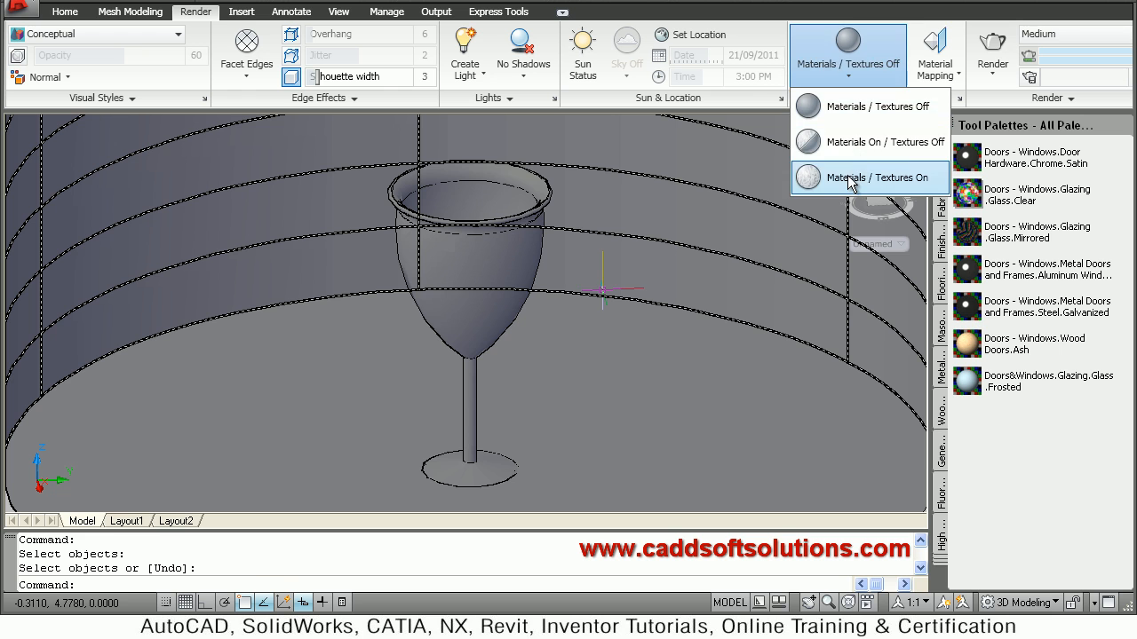
left_click(866, 178)
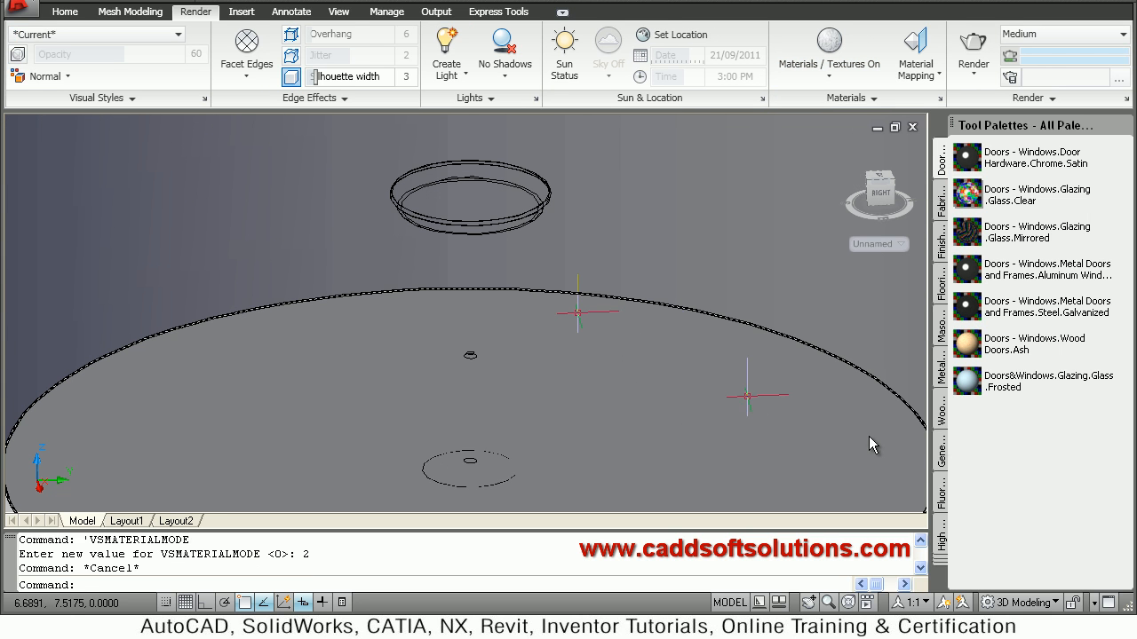
key("Escape")
key("Escape")
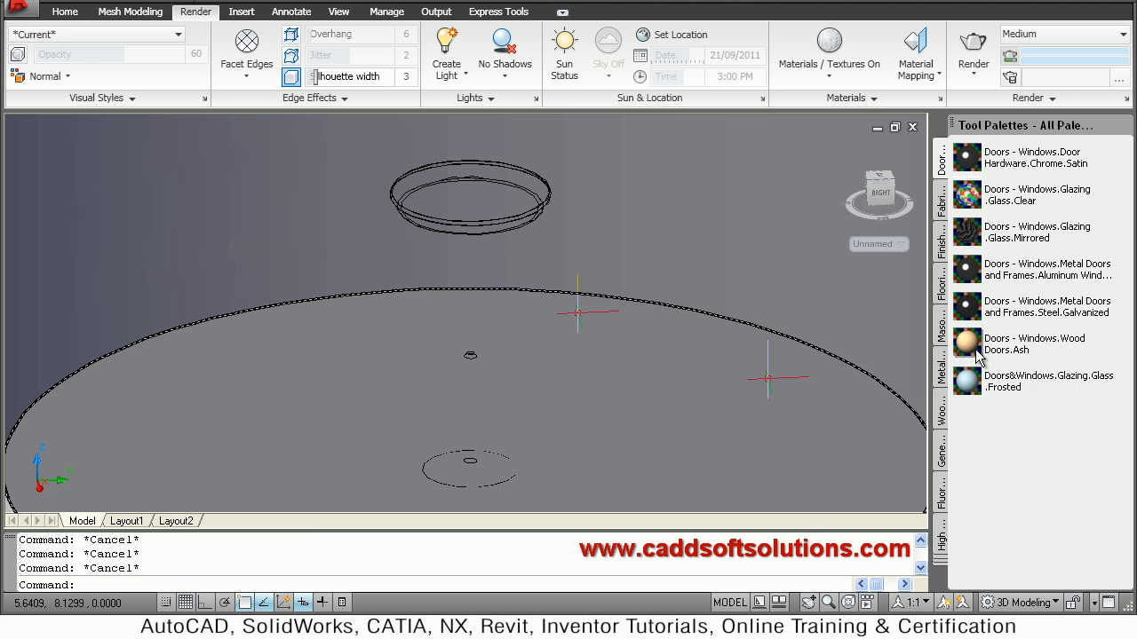
left_click_drag(968, 345, 914, 471)
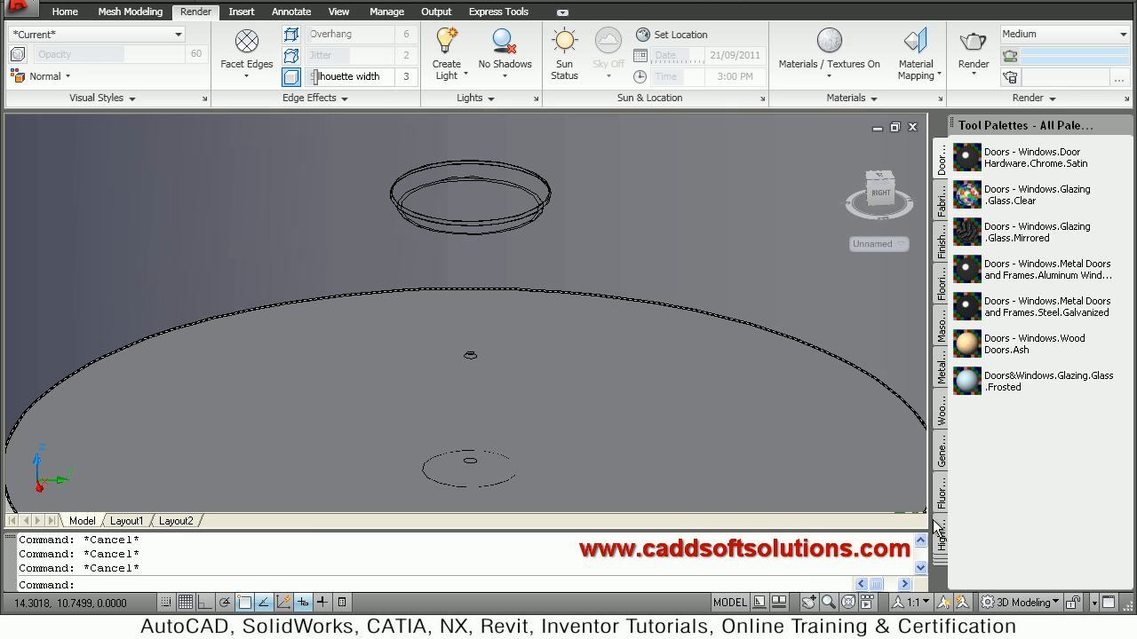
left_click(942, 497)
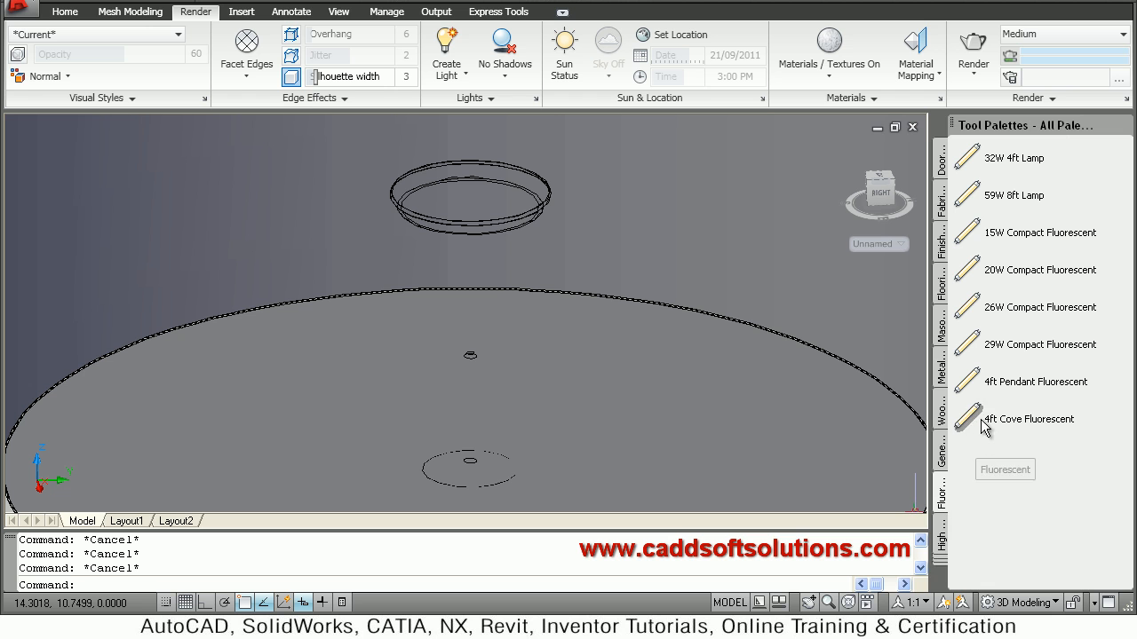
Show the Flooring material samples and apply Cork to the floor disc
left_click(943, 563)
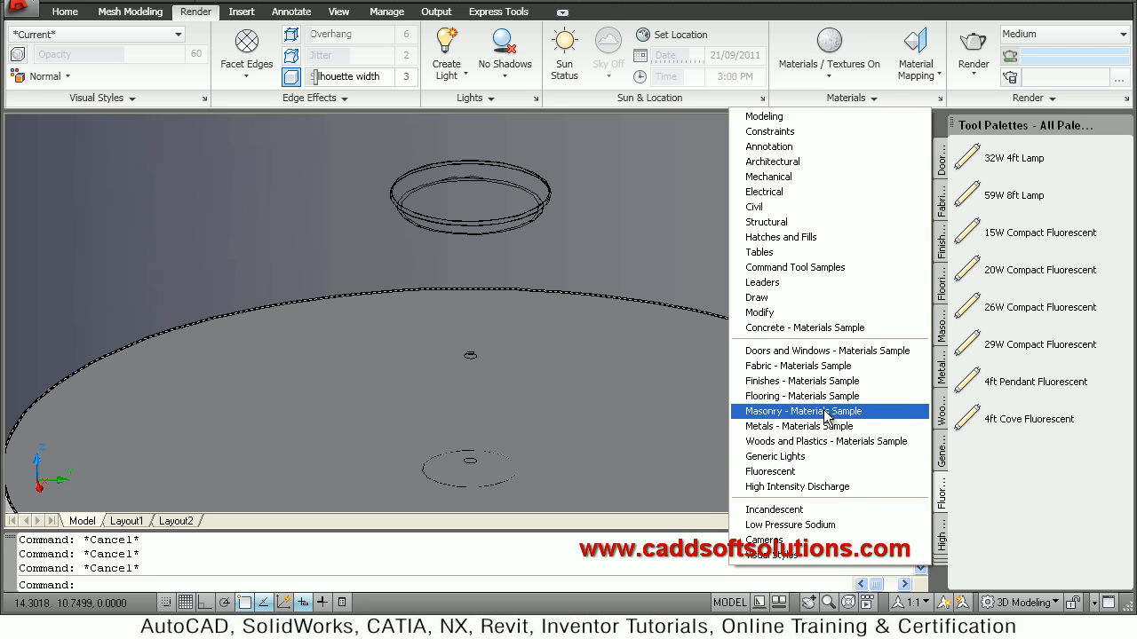
left_click(801, 396)
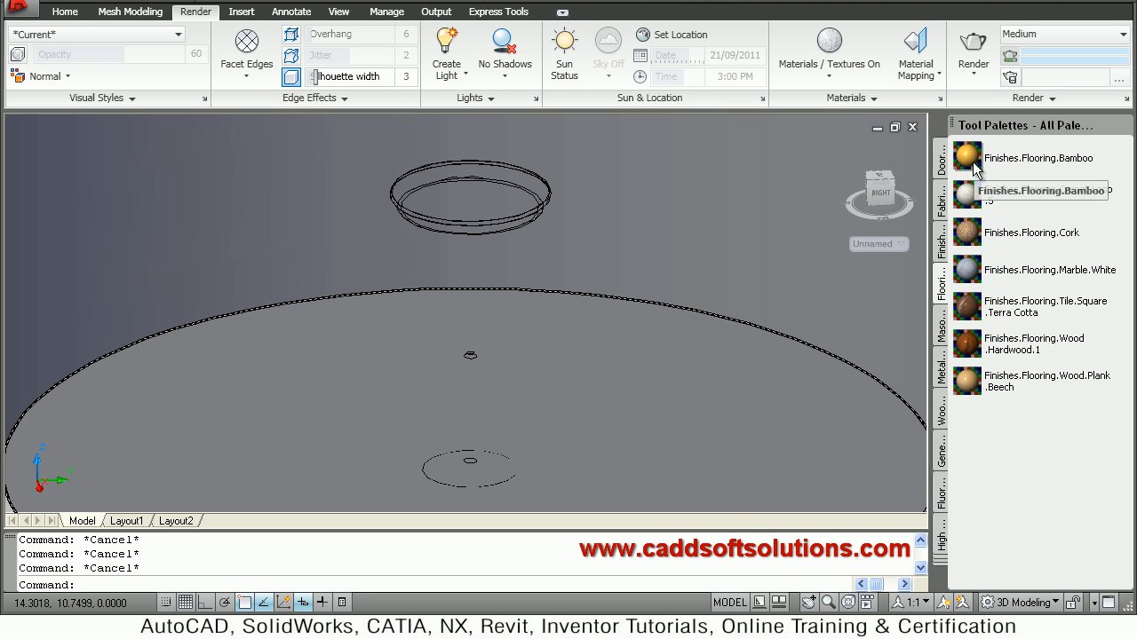
left_click(968, 233)
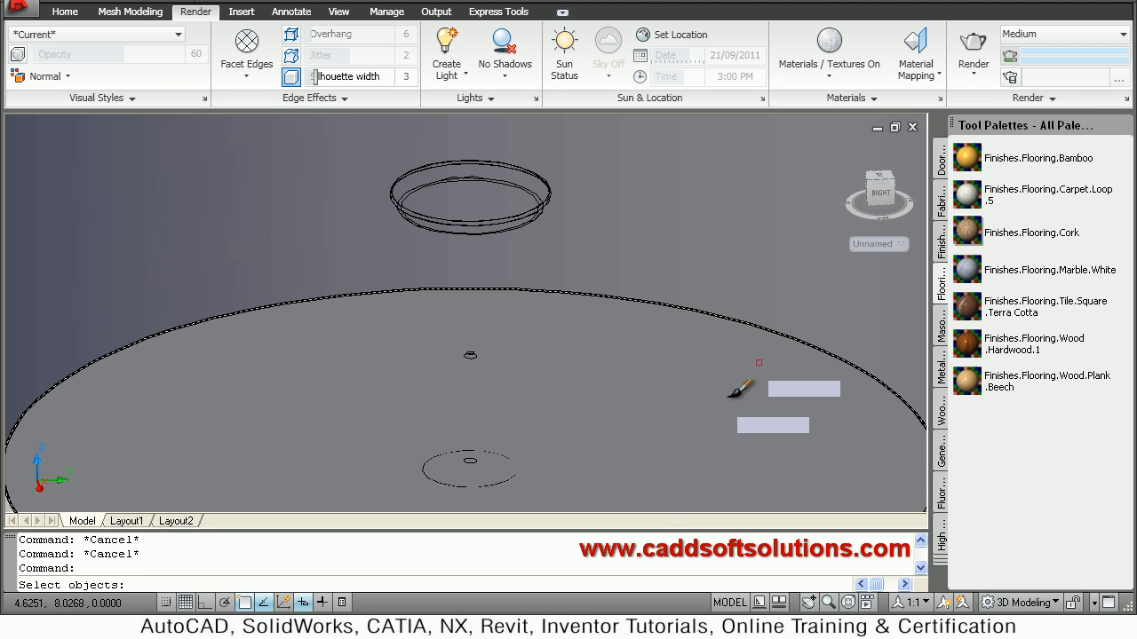
left_click(721, 425)
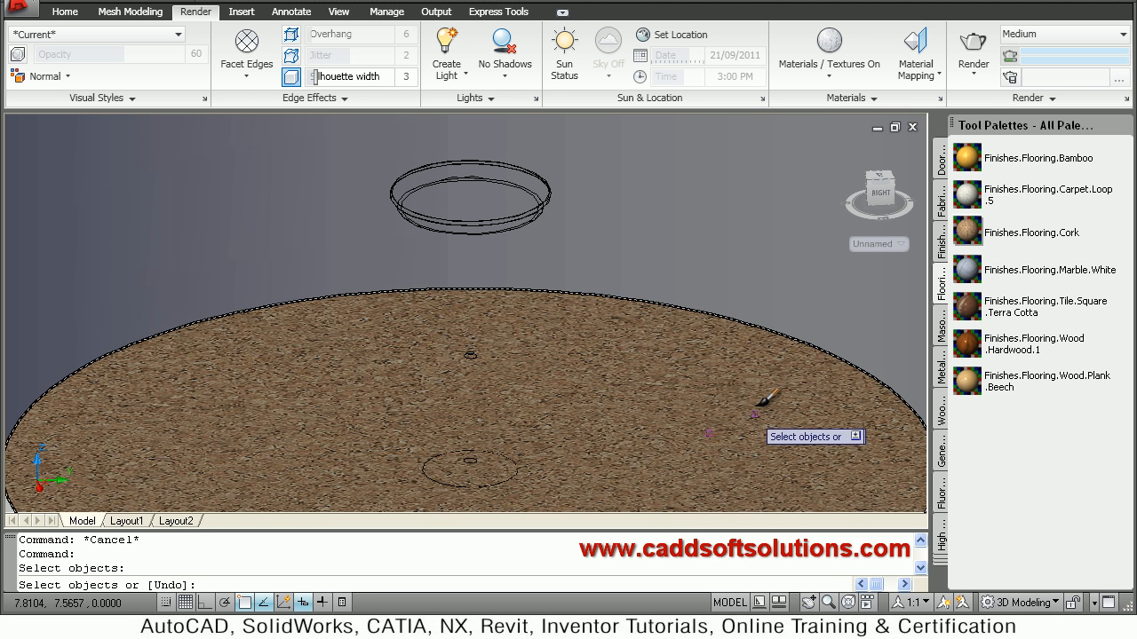
key("Escape")
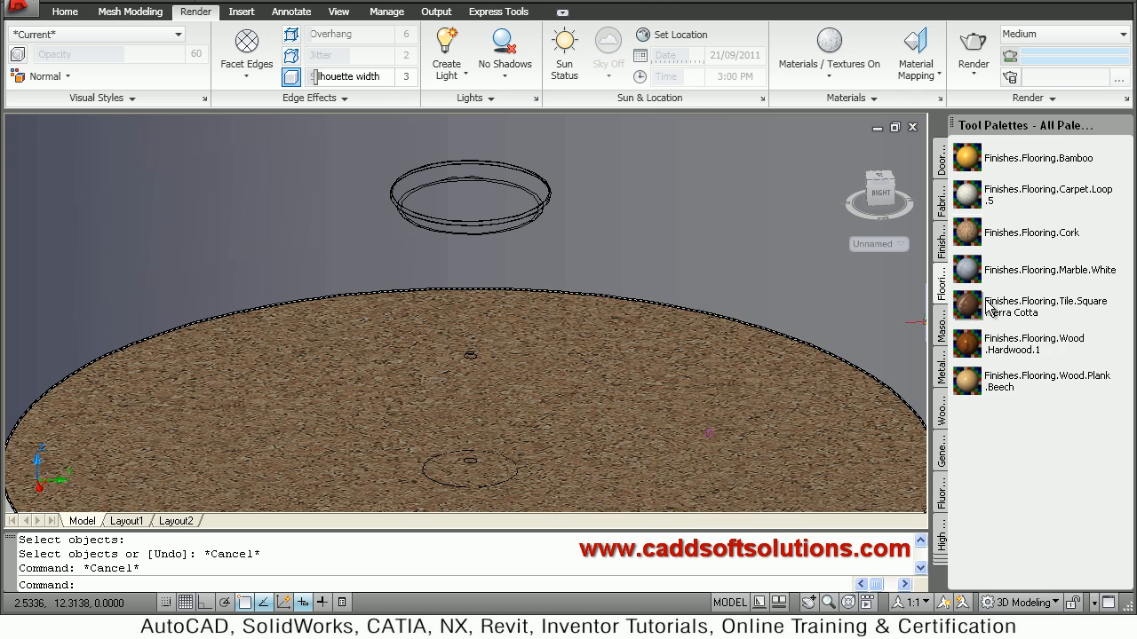
key("Escape")
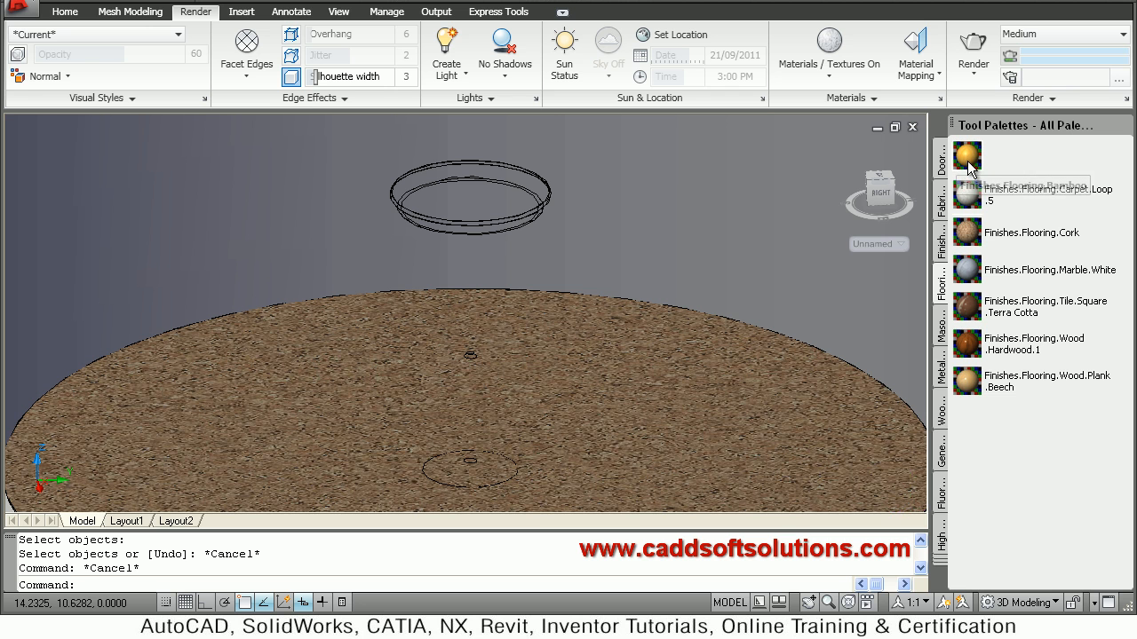
Apply the Bamboo flooring material to the curved backdrop wall
left_click(968, 158)
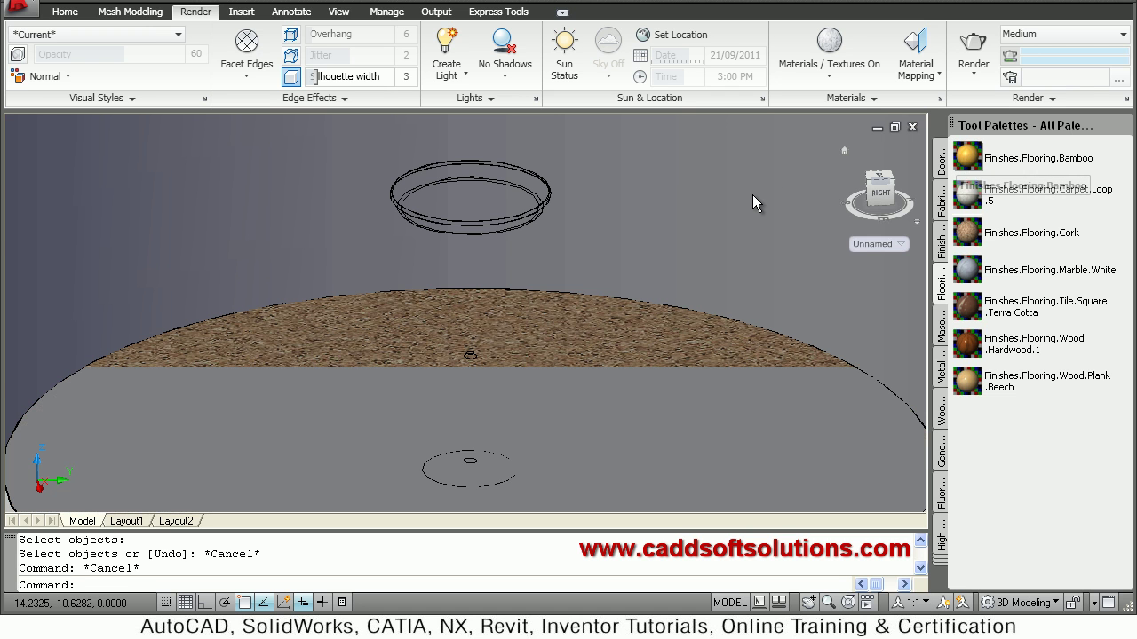
left_click(786, 257)
key("Escape")
key("Escape")
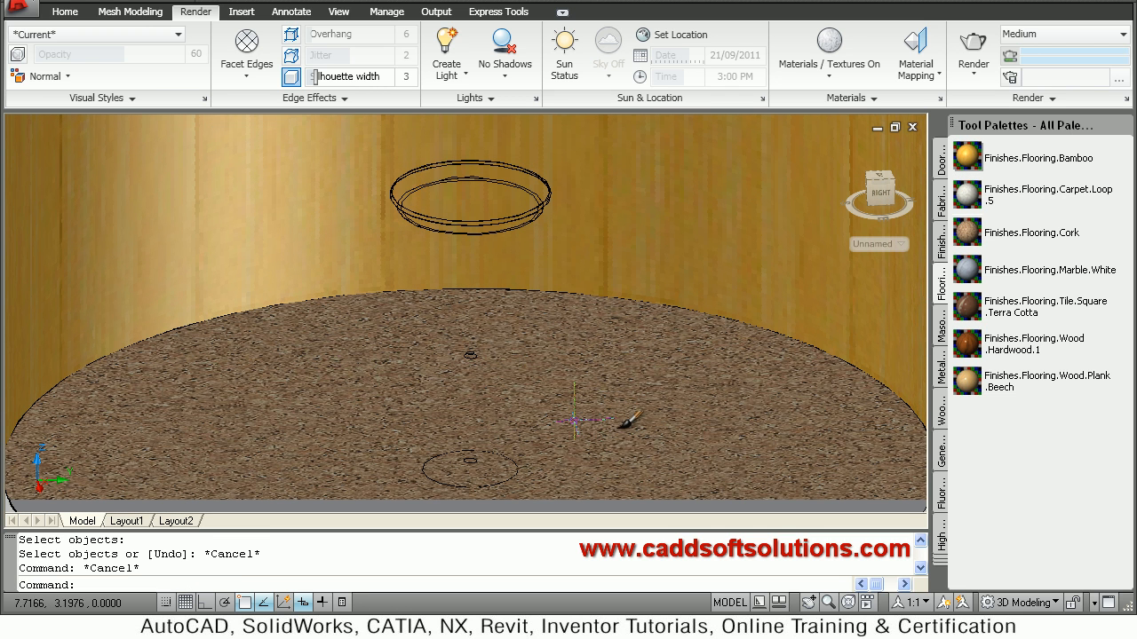
left_click(626, 424)
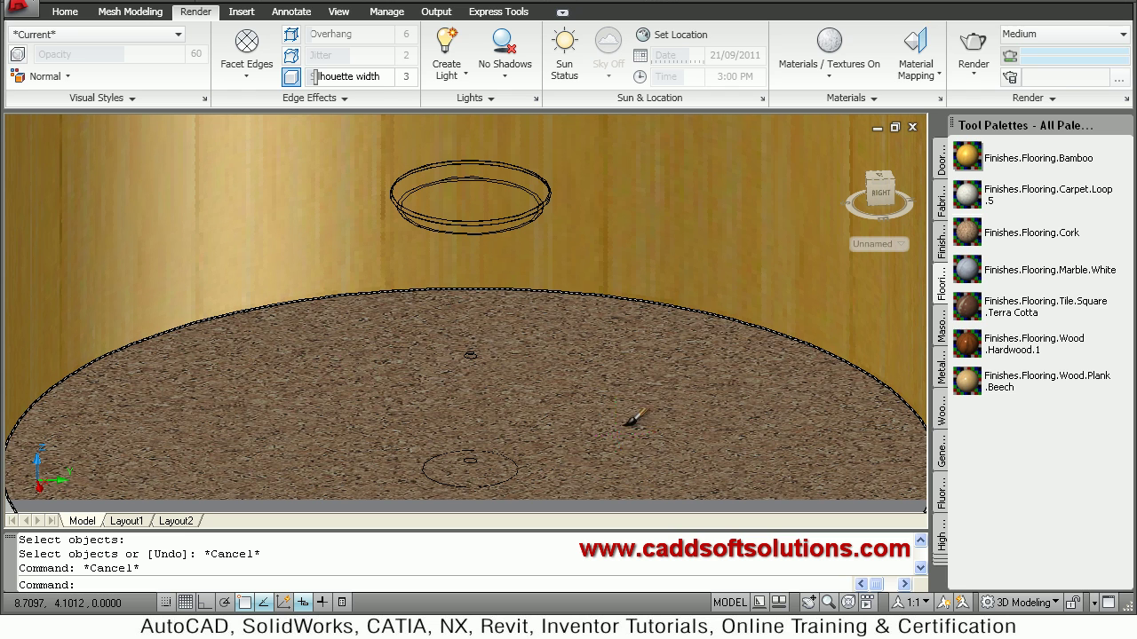
Render the wine glass scene with the cork floor and bamboo backdrop
left_click(976, 47)
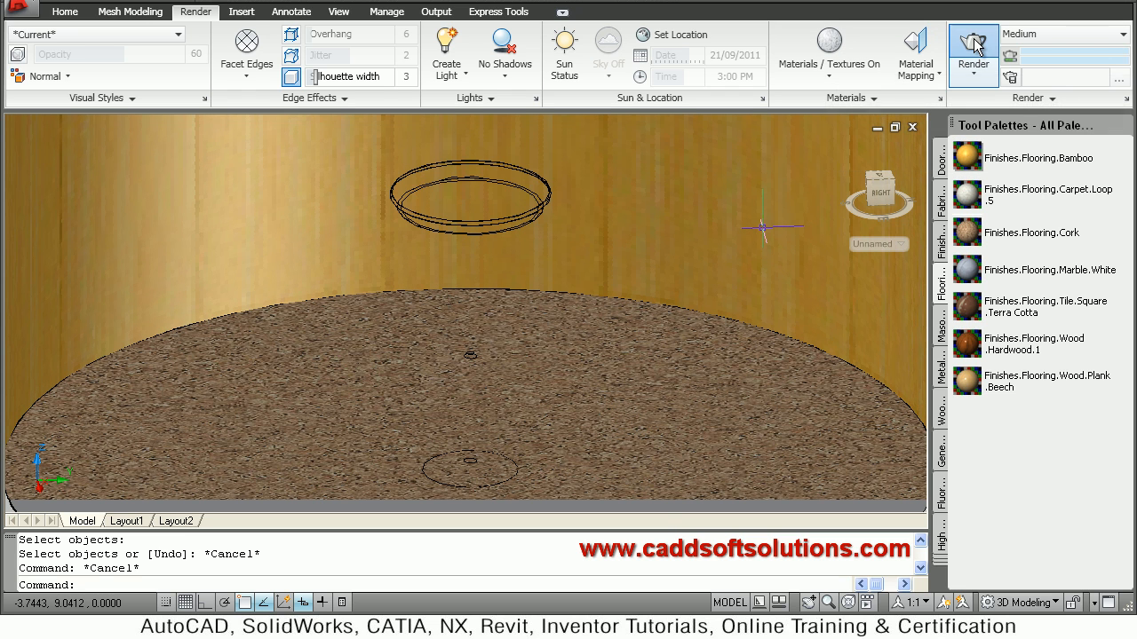